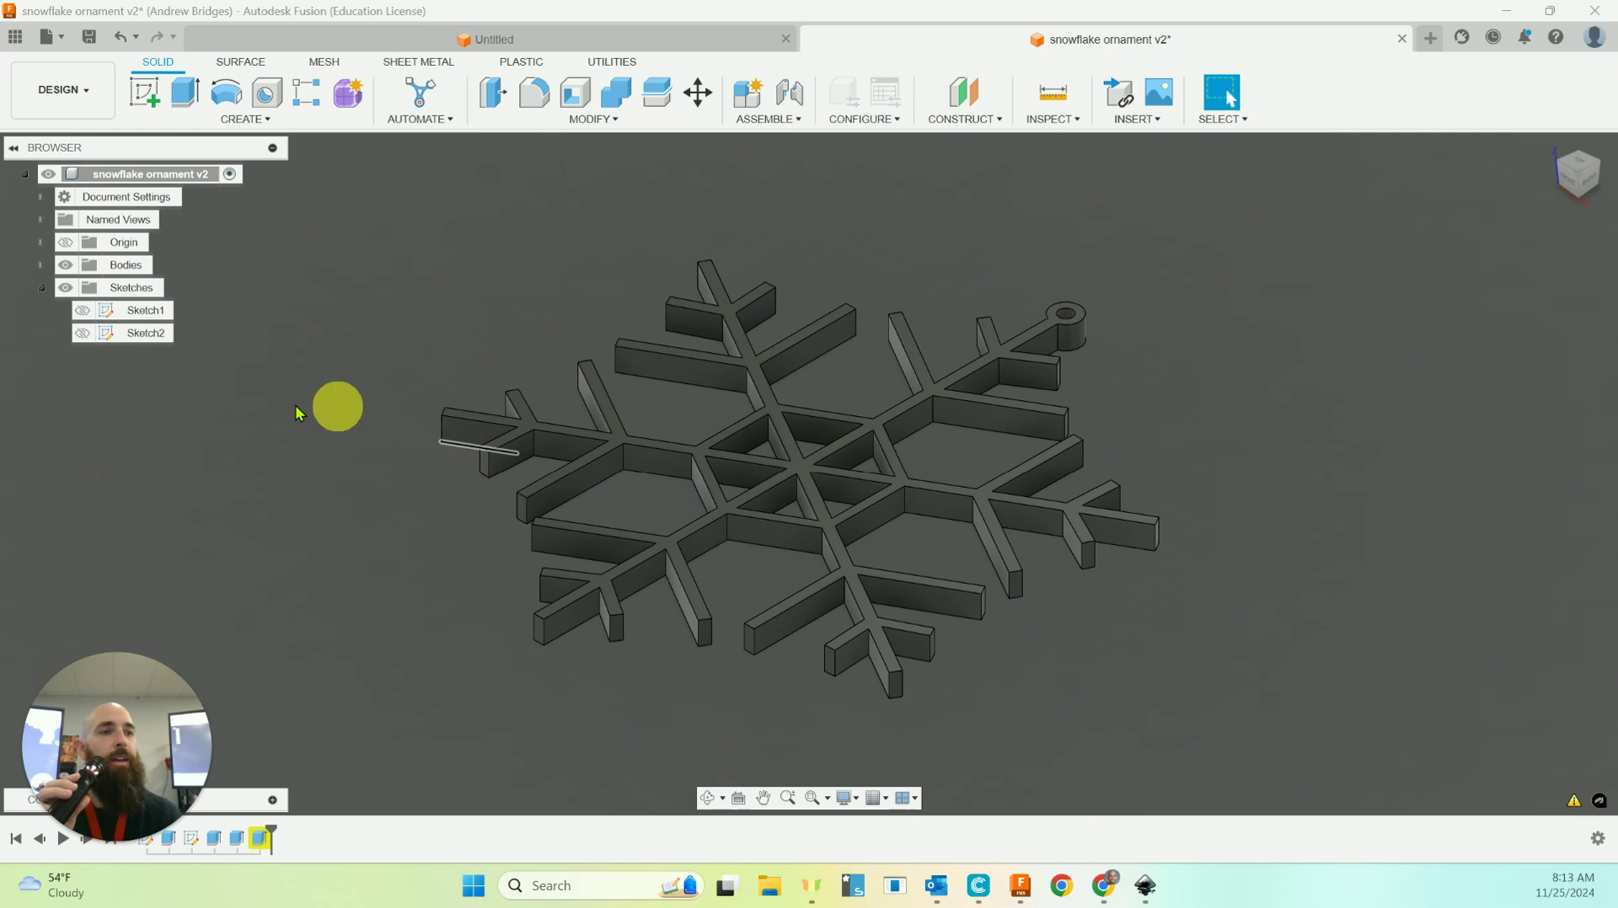
Examine the existing Sketch1 and Sketch2 geometry on the snowflake, looking closely at the hanging ring.
drag(333, 427, 395, 431)
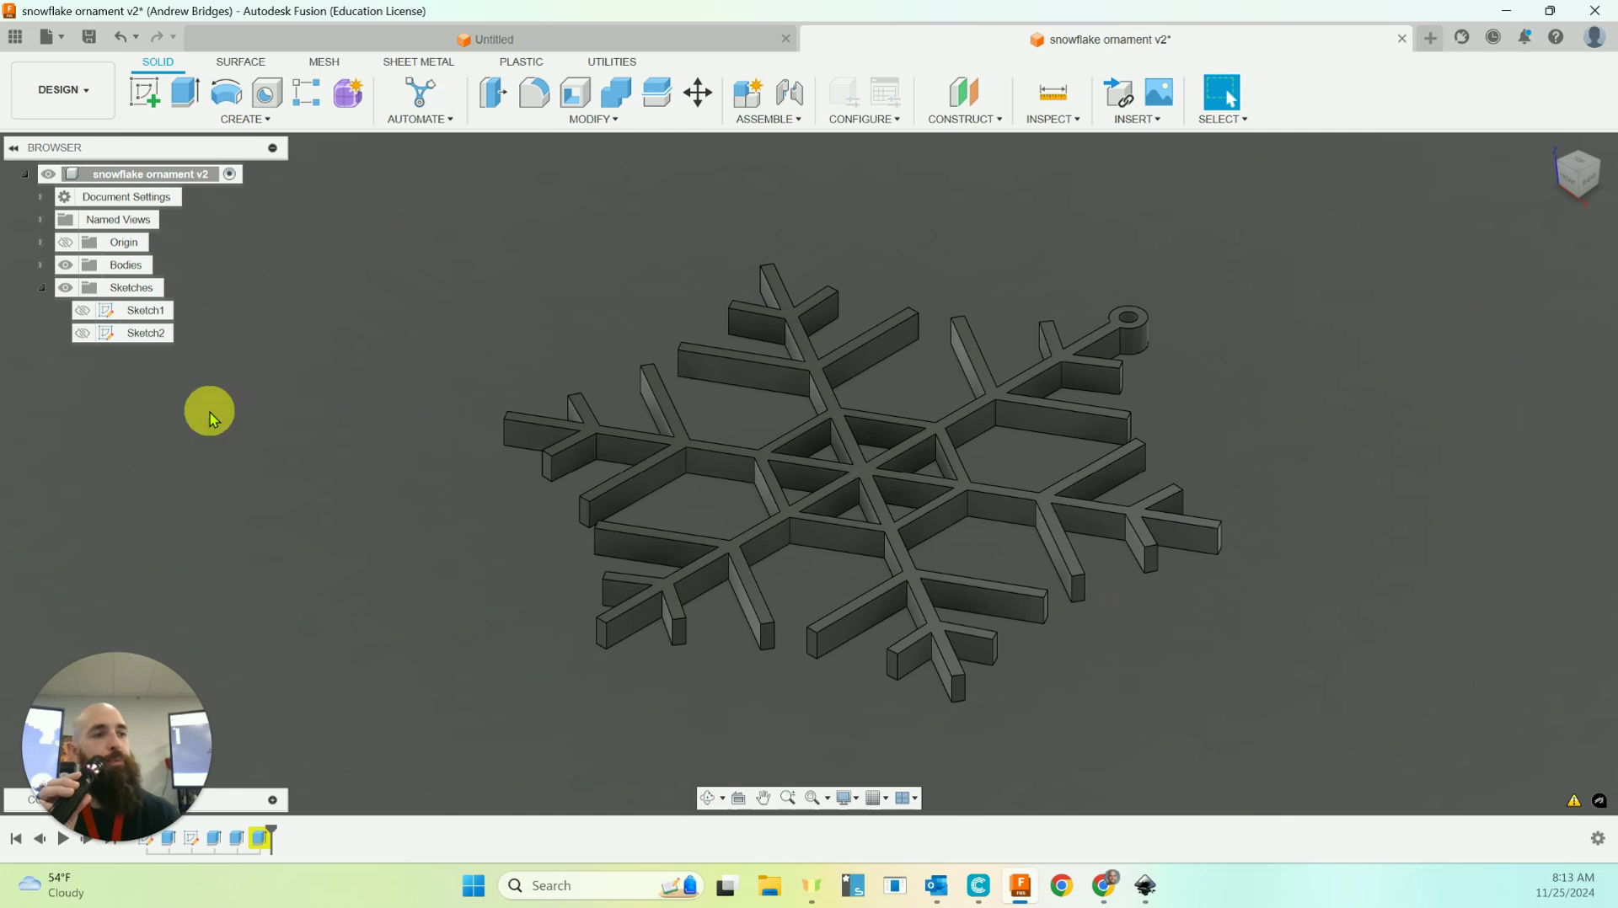
click(145, 312)
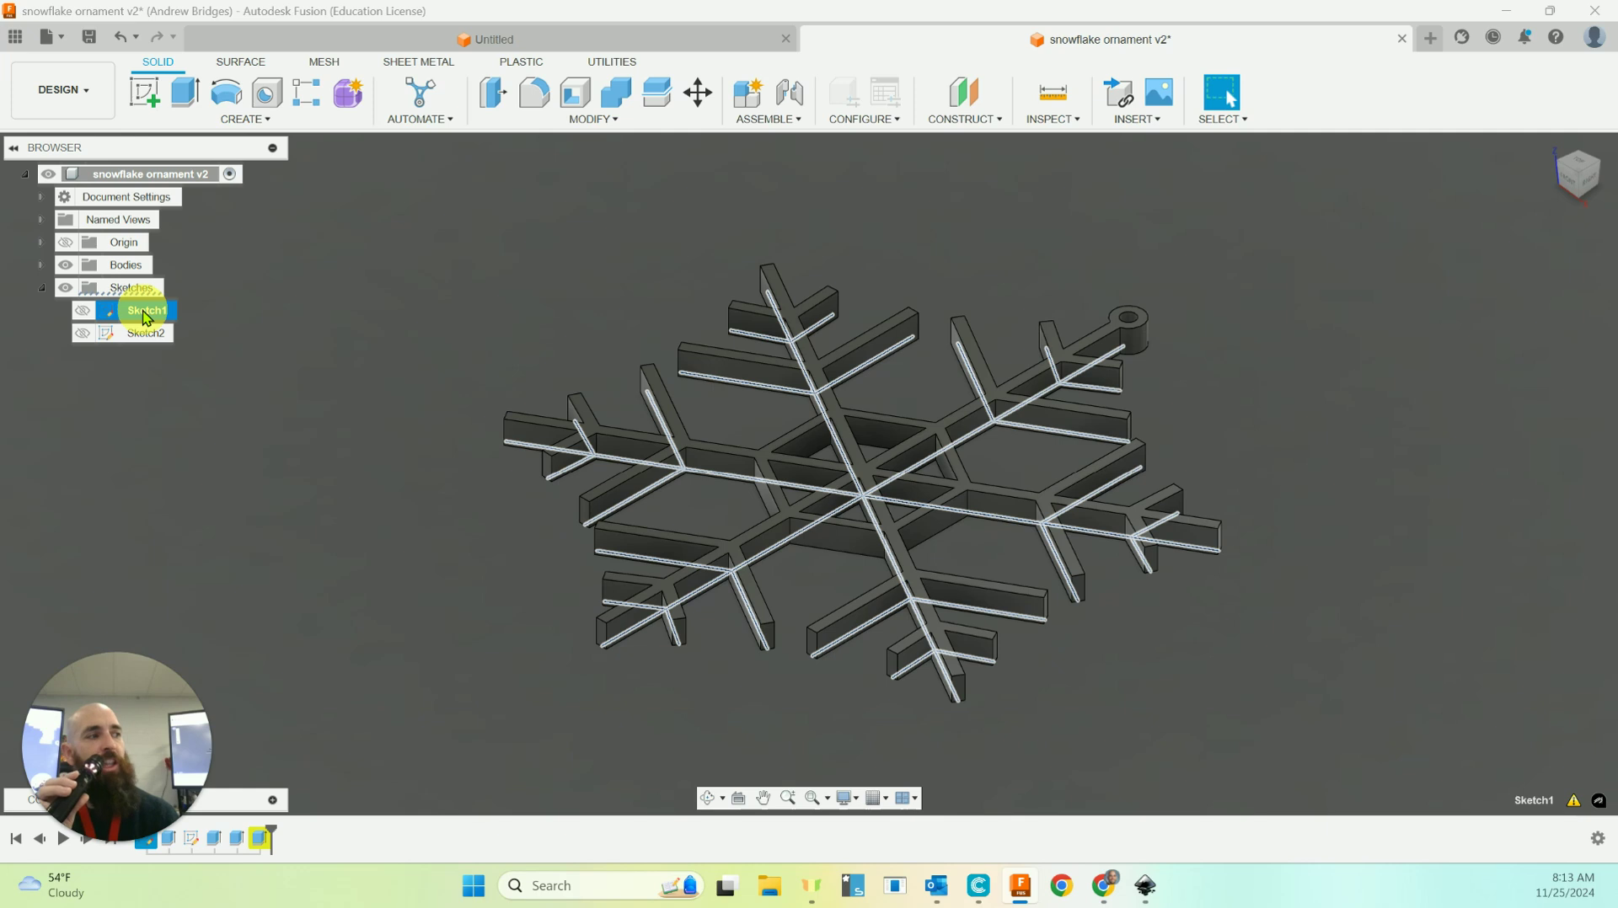
click(145, 335)
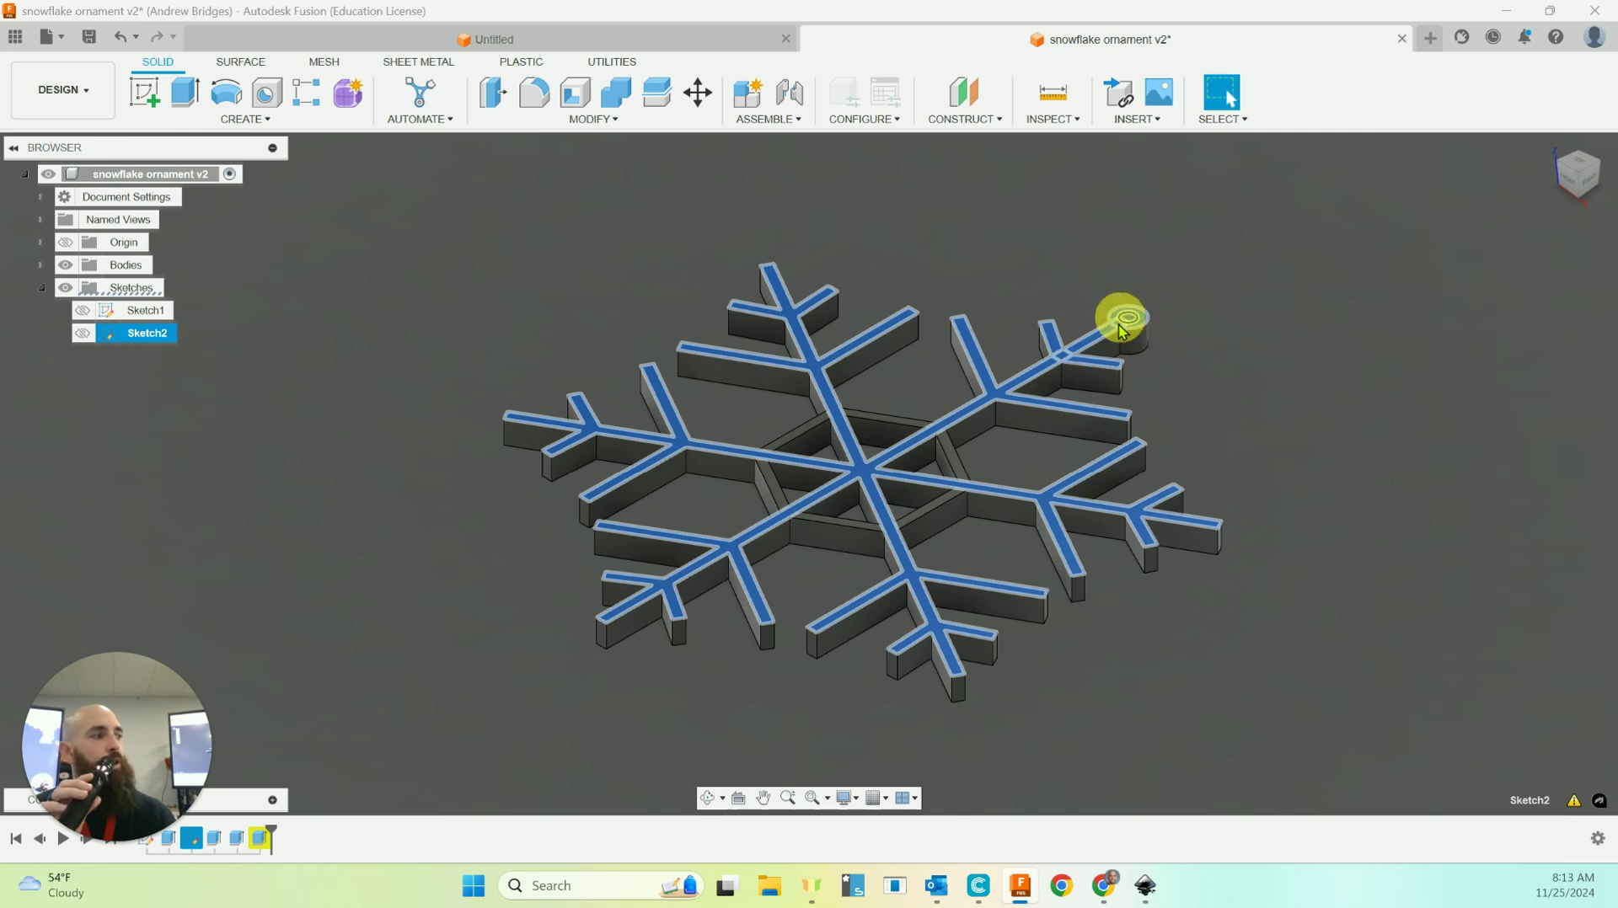
scroll(1125, 333, up, 6)
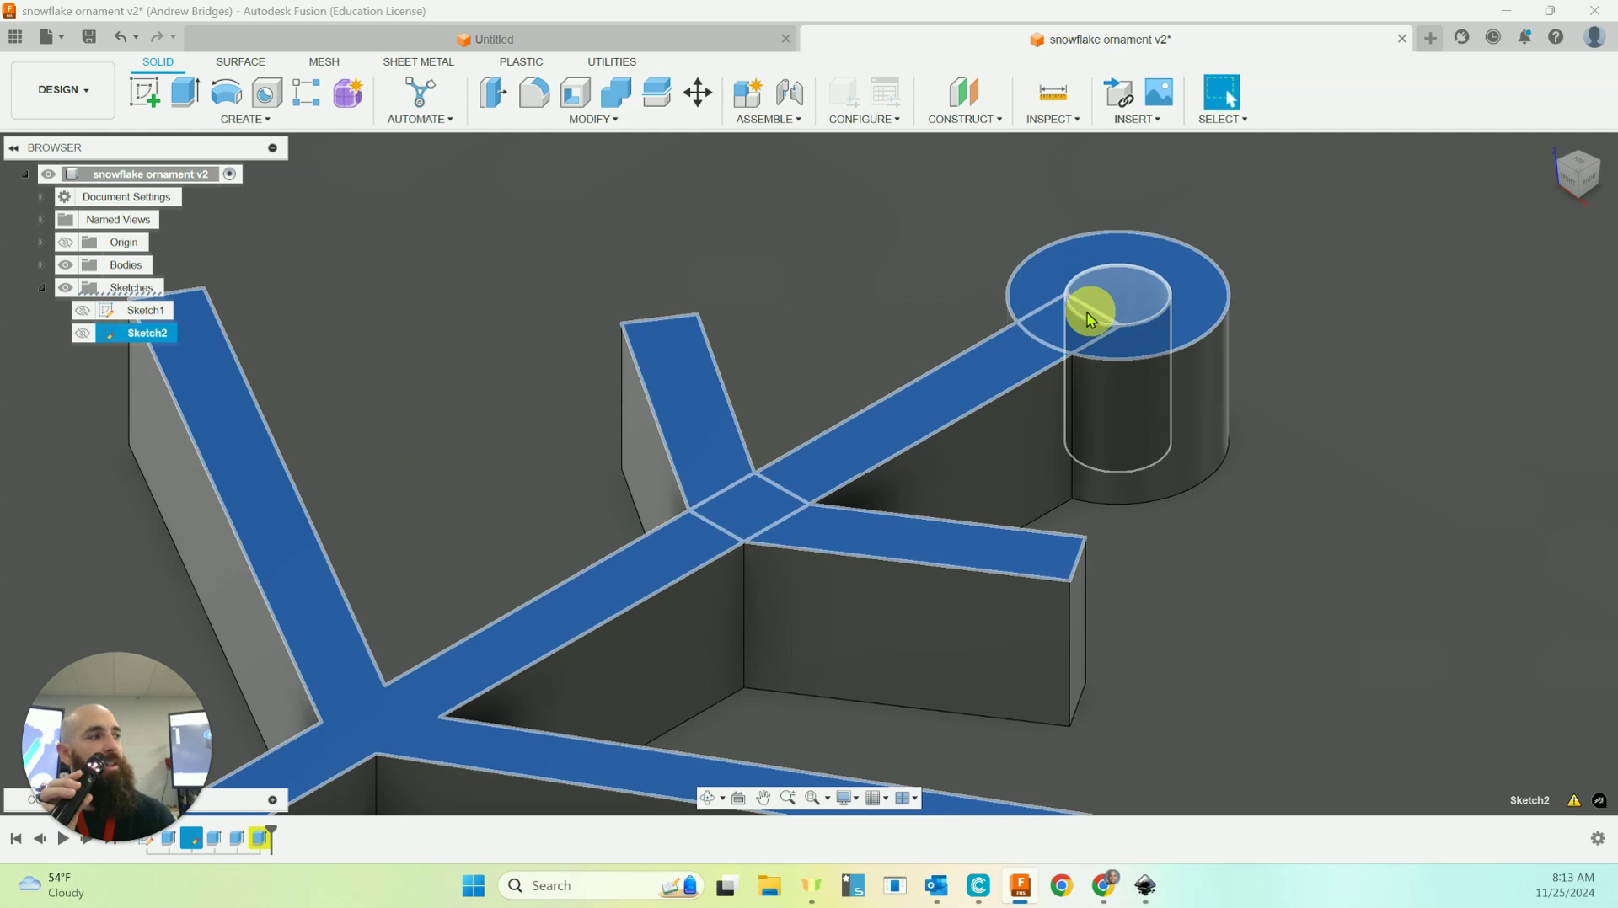
scroll(997, 340, down, 2)
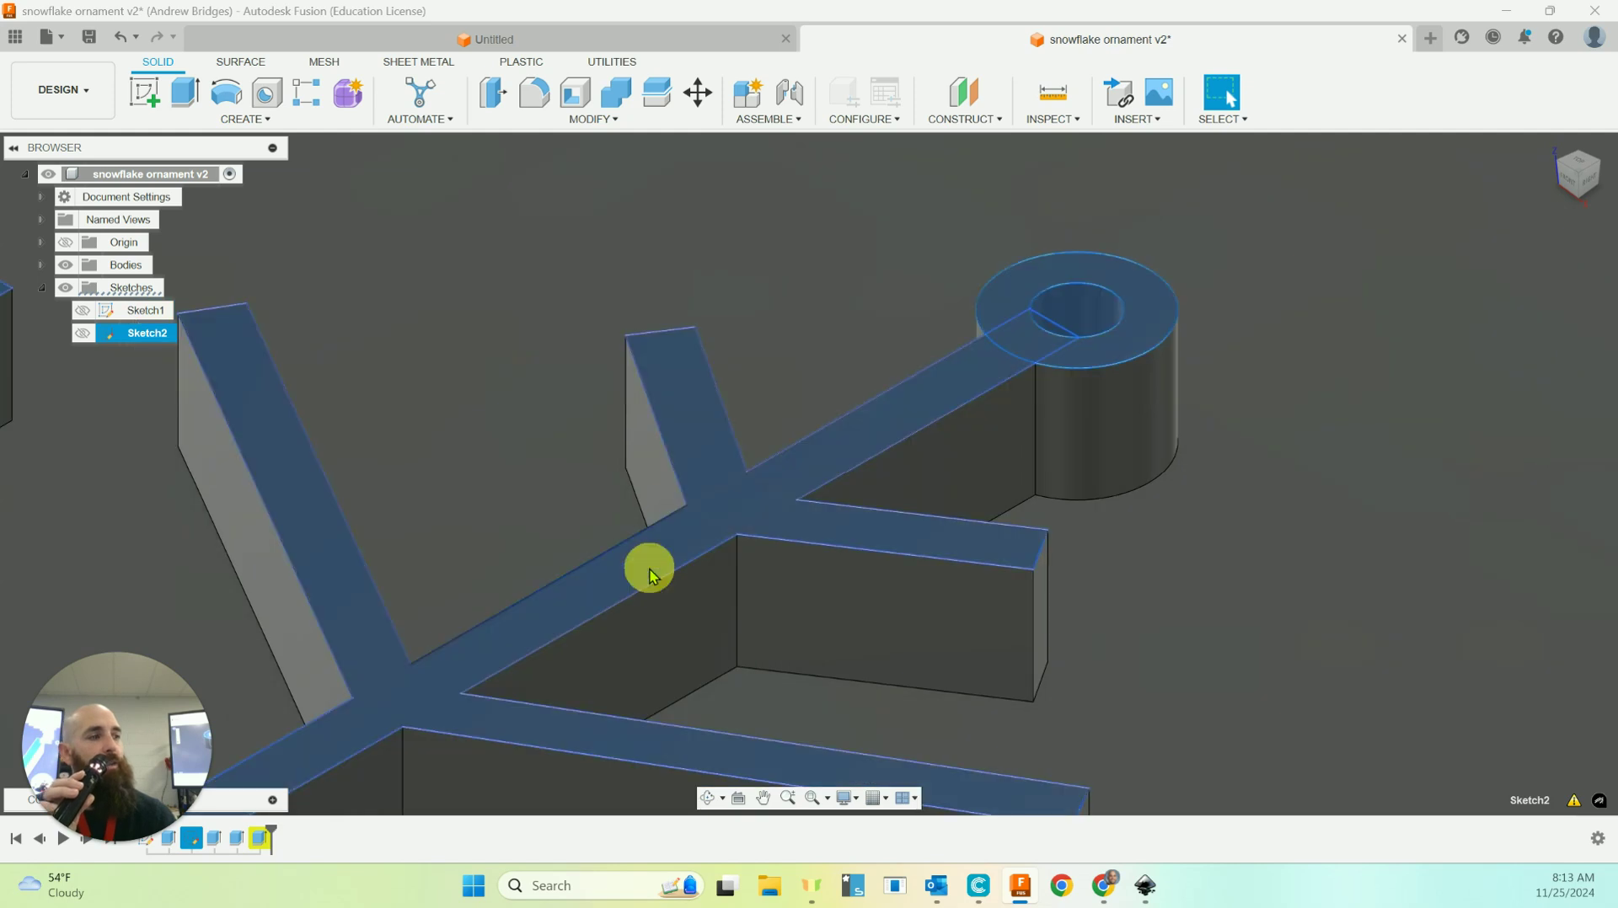
scroll(649, 569, down, 1)
scroll(648, 571, down, 2)
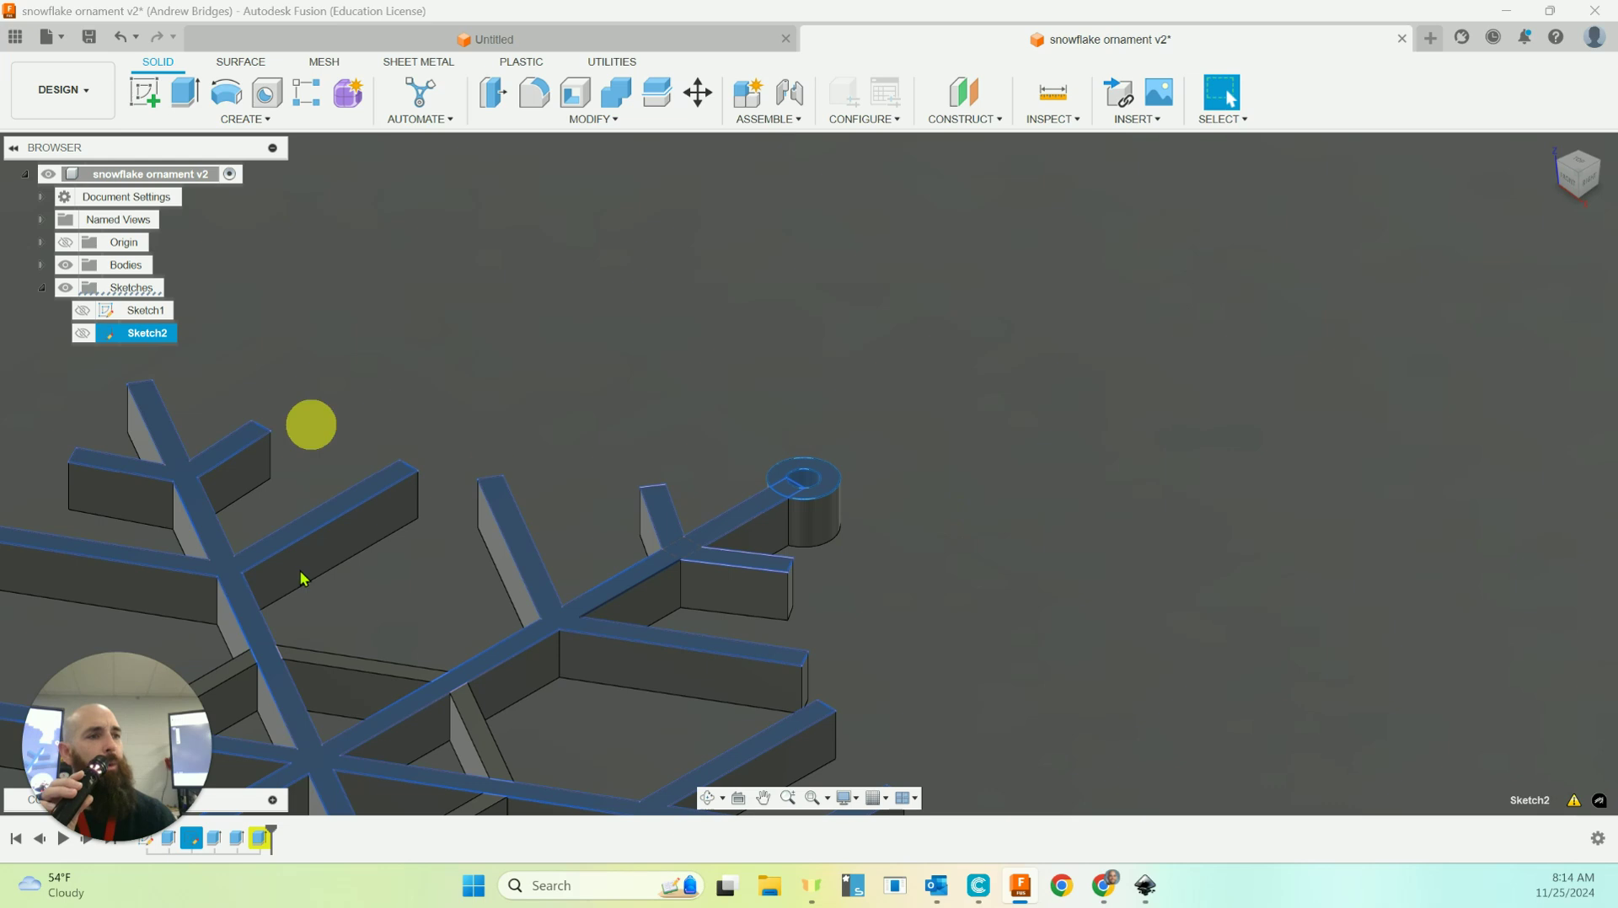
scroll(435, 610, down, 3)
drag(437, 607, 502, 524)
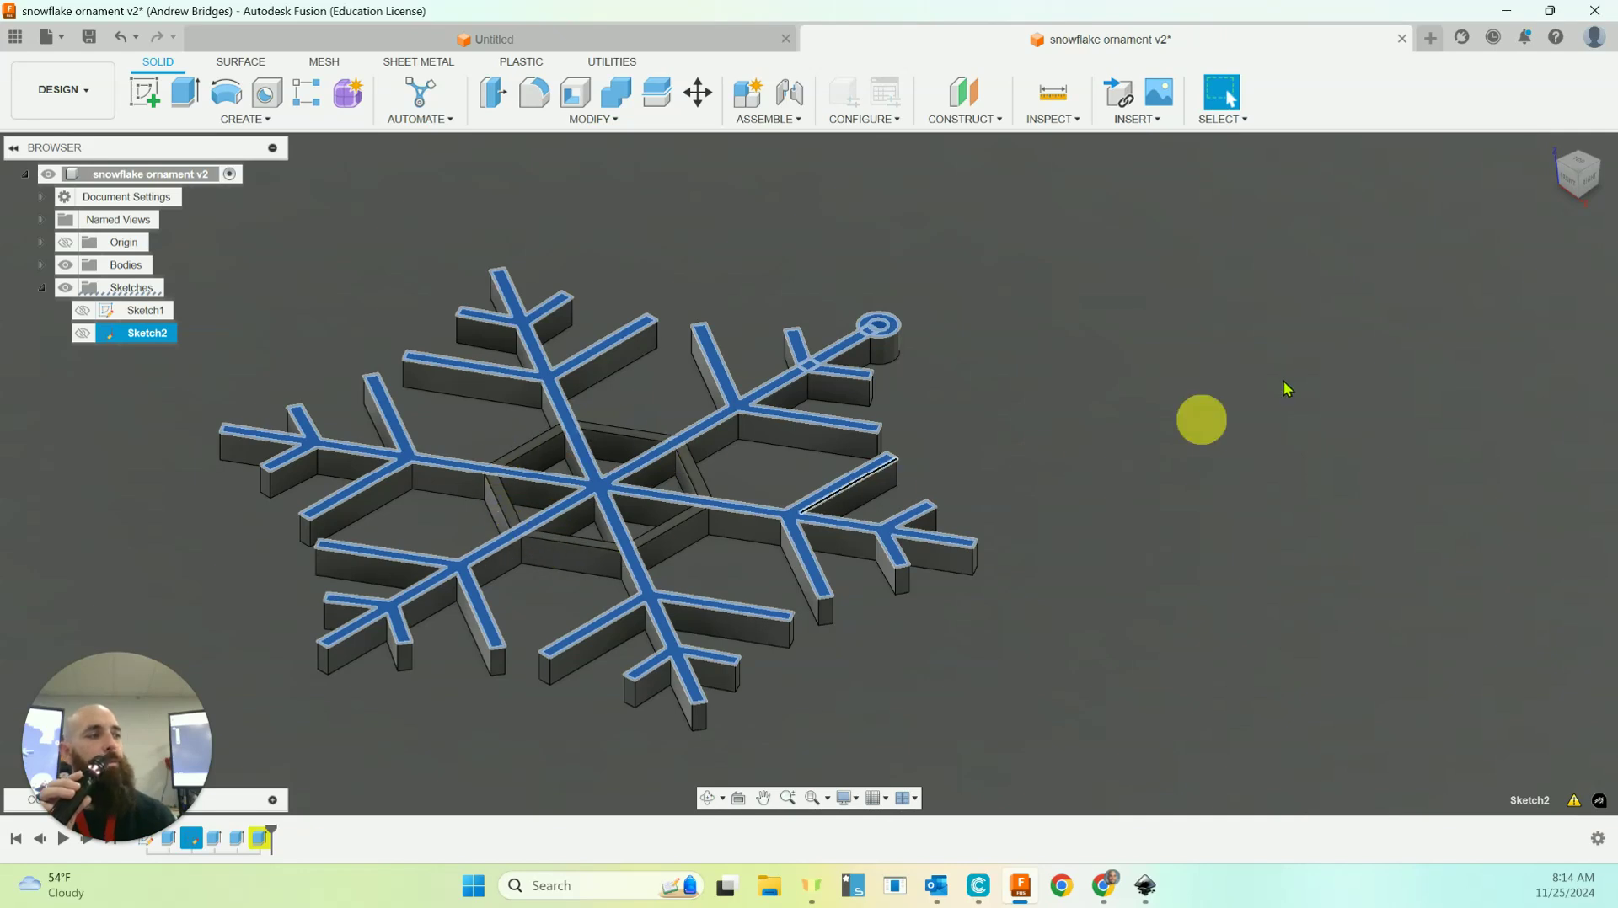
click(1392, 341)
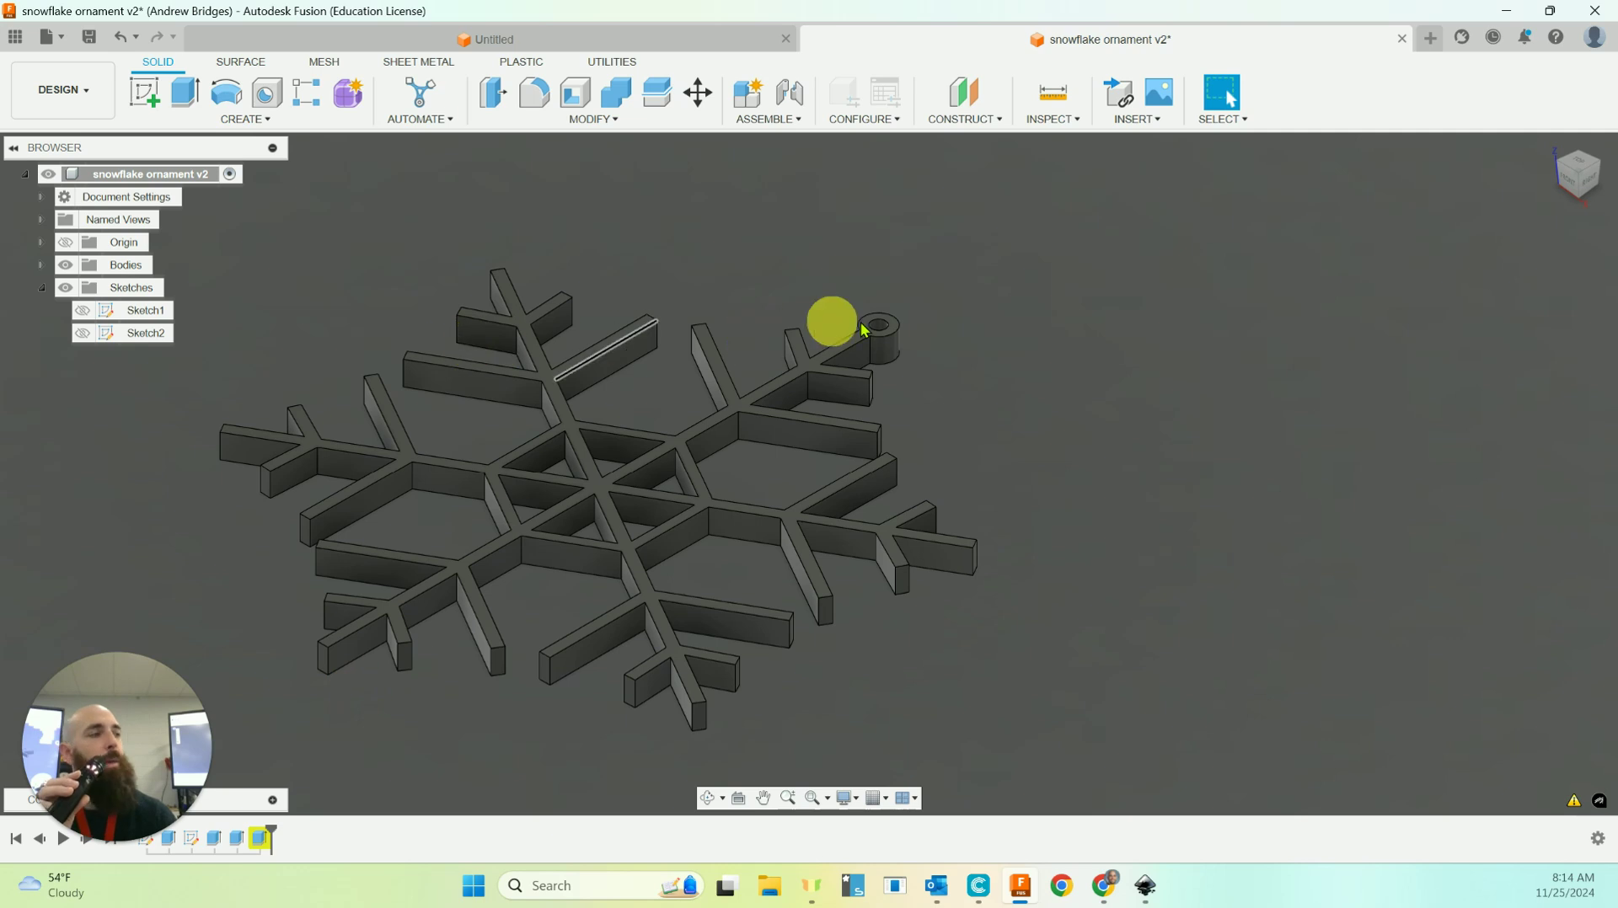
Show Sketch1 and Sketch2 over the snowflake body to compare their outlines with it, and hide both again.
click(82, 333)
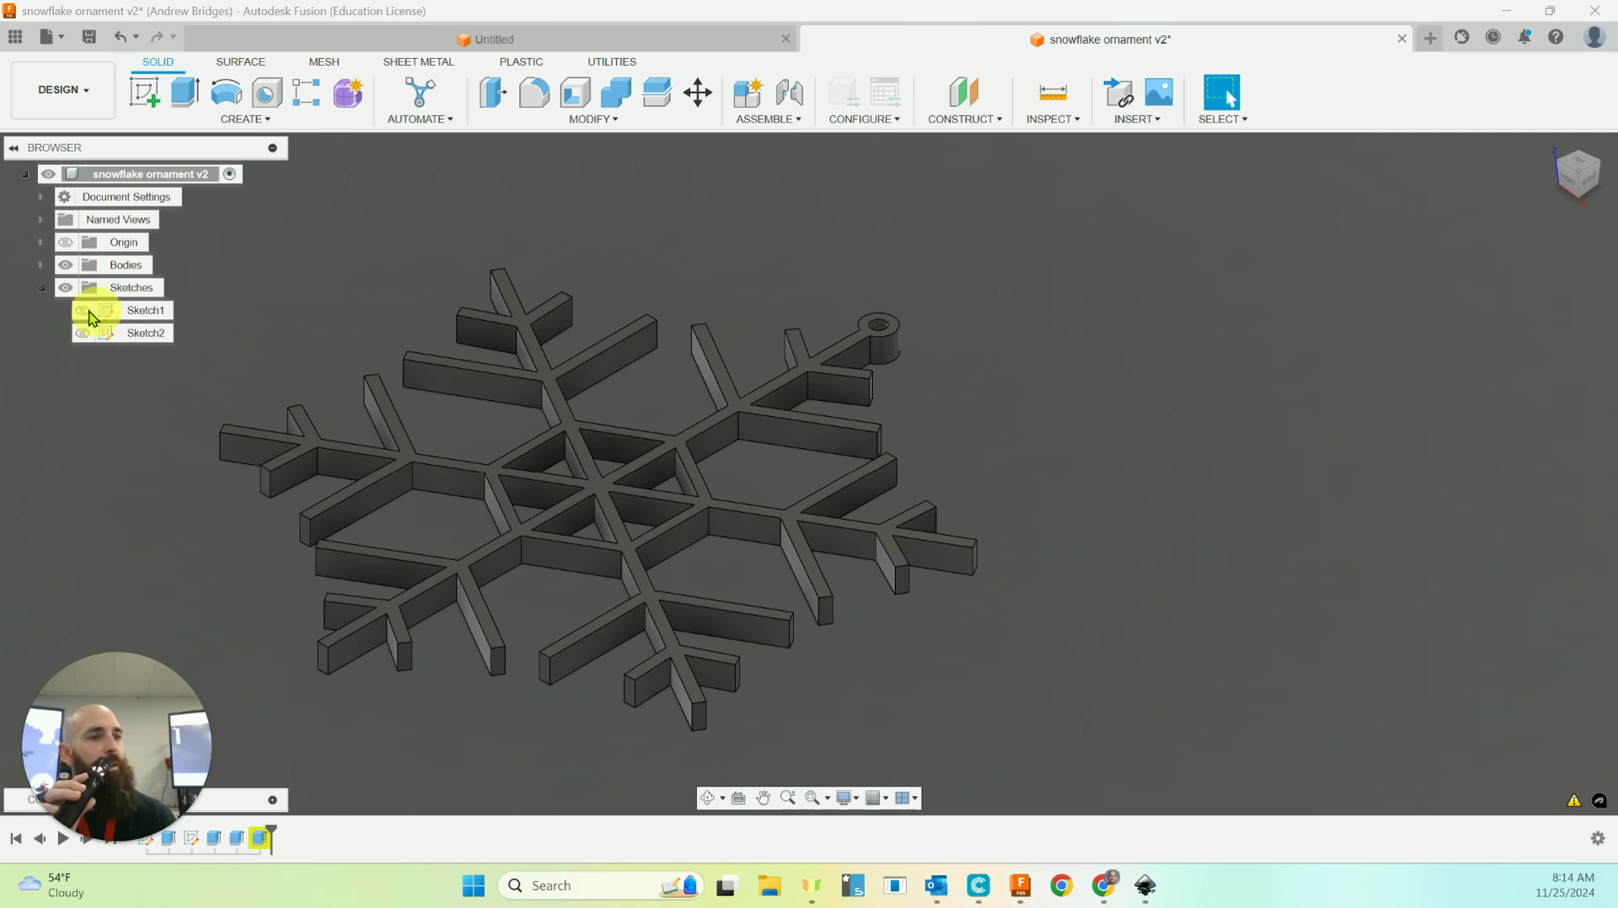
drag(227, 365, 253, 365)
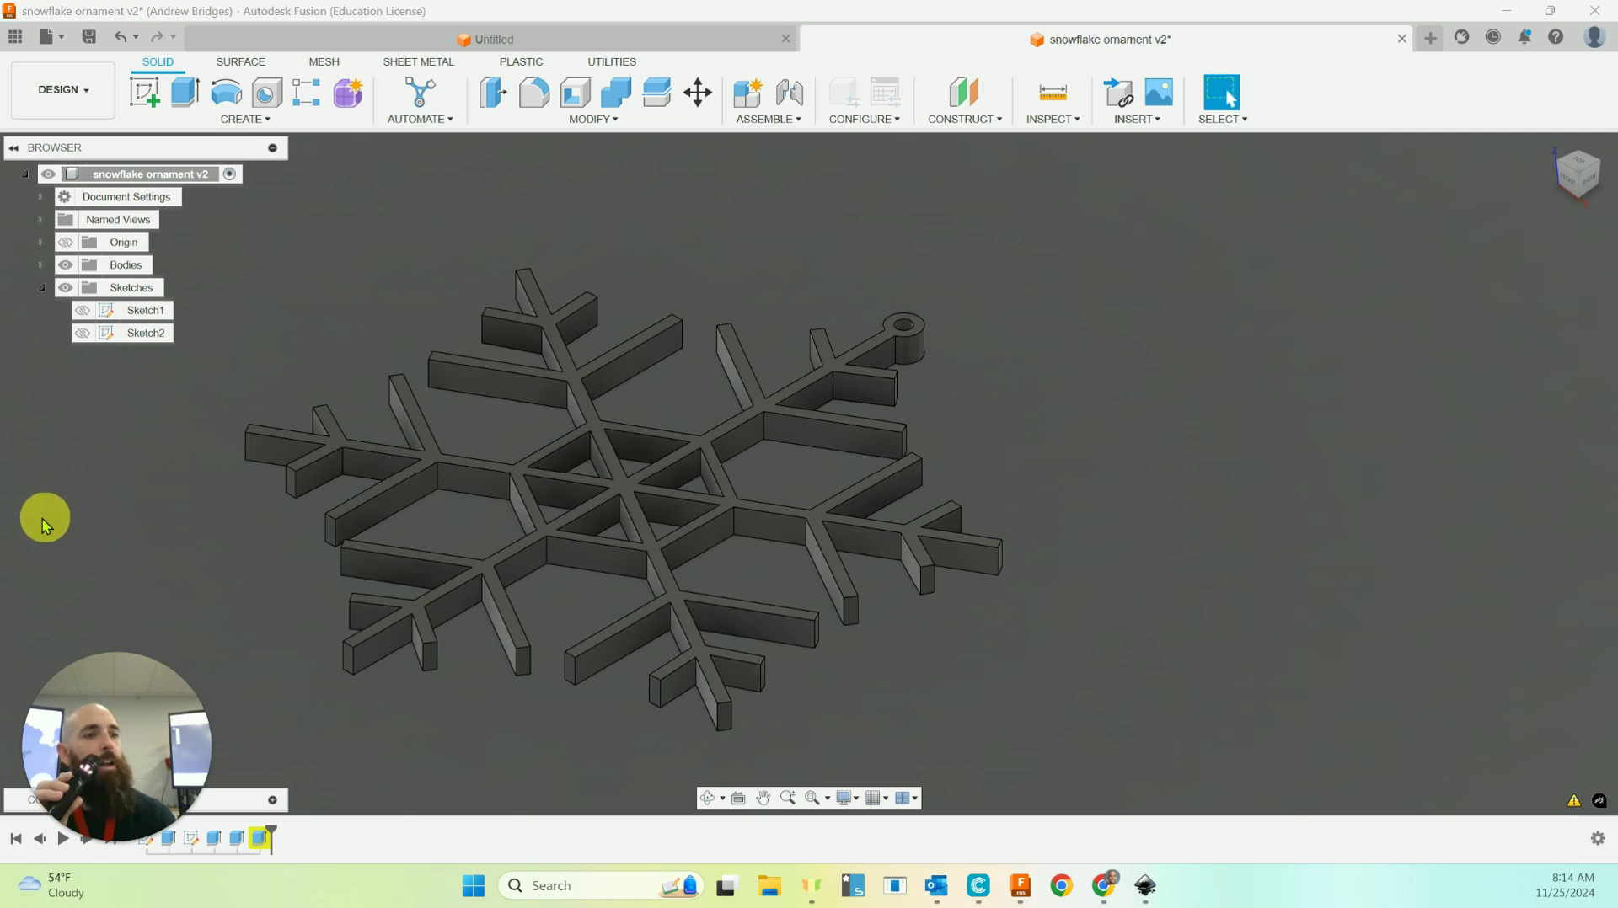
click(85, 312)
click(82, 332)
click(637, 369)
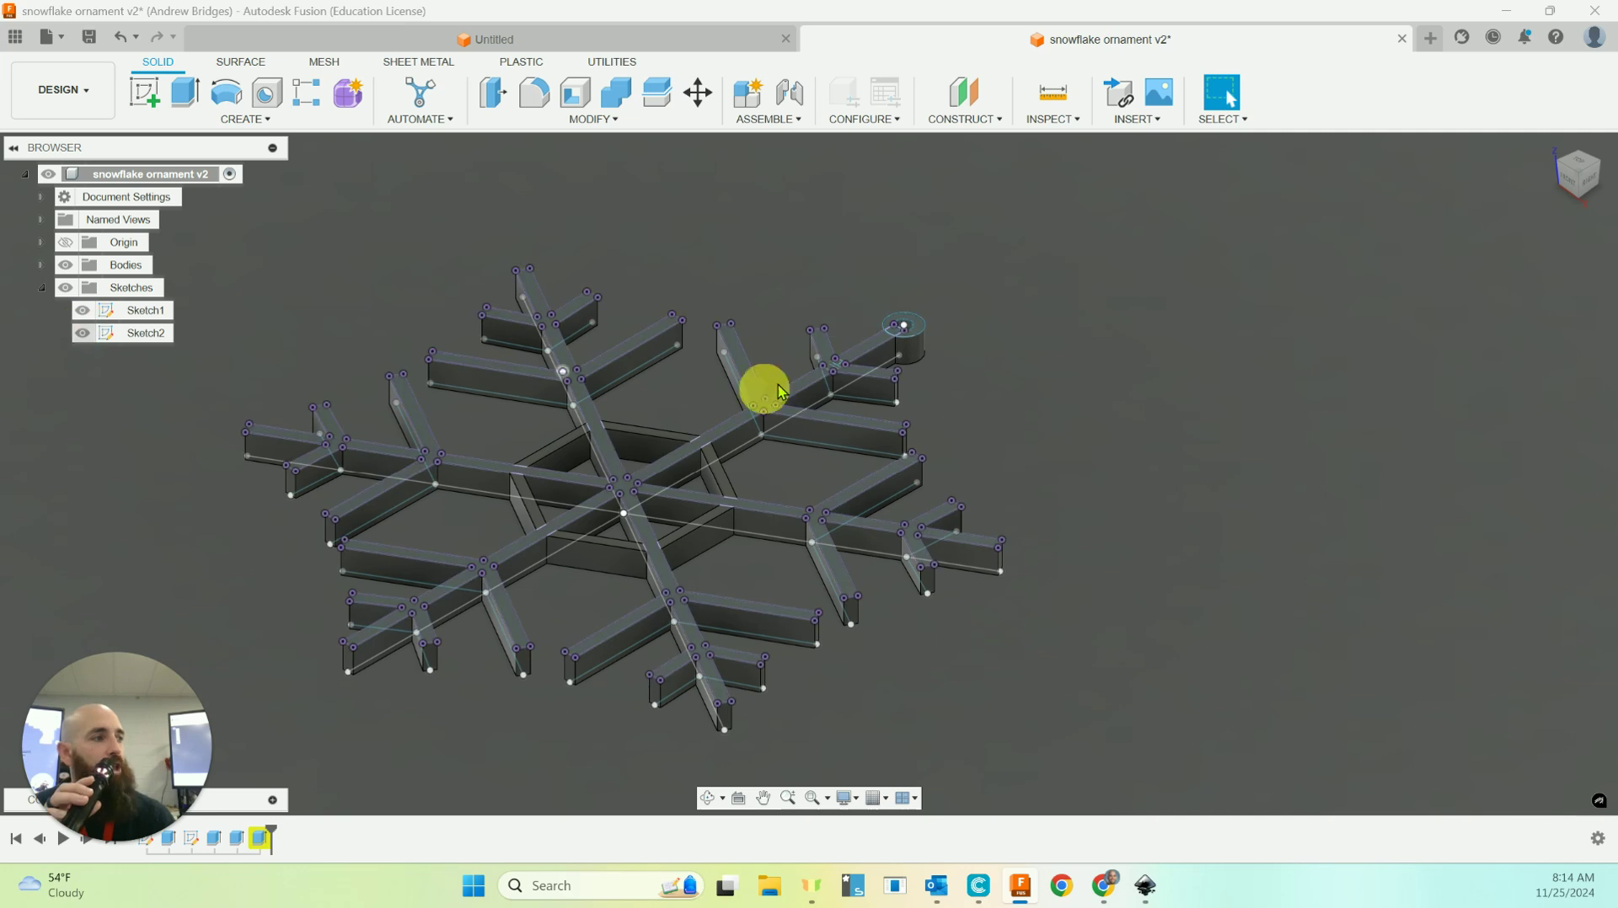
click(905, 342)
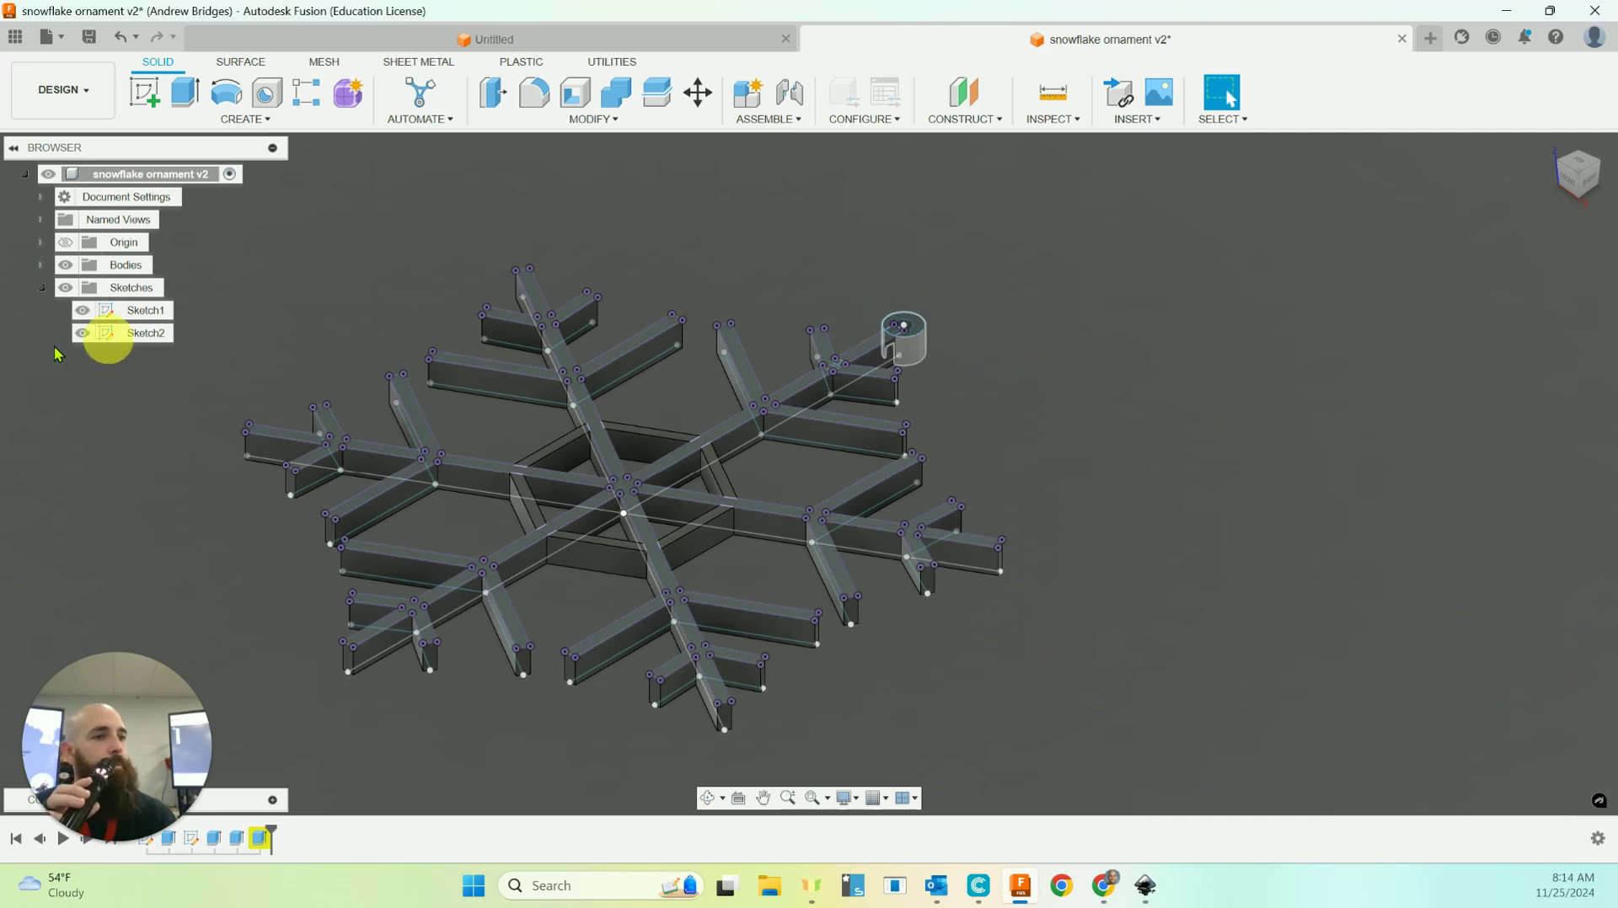
click(81, 332)
click(82, 310)
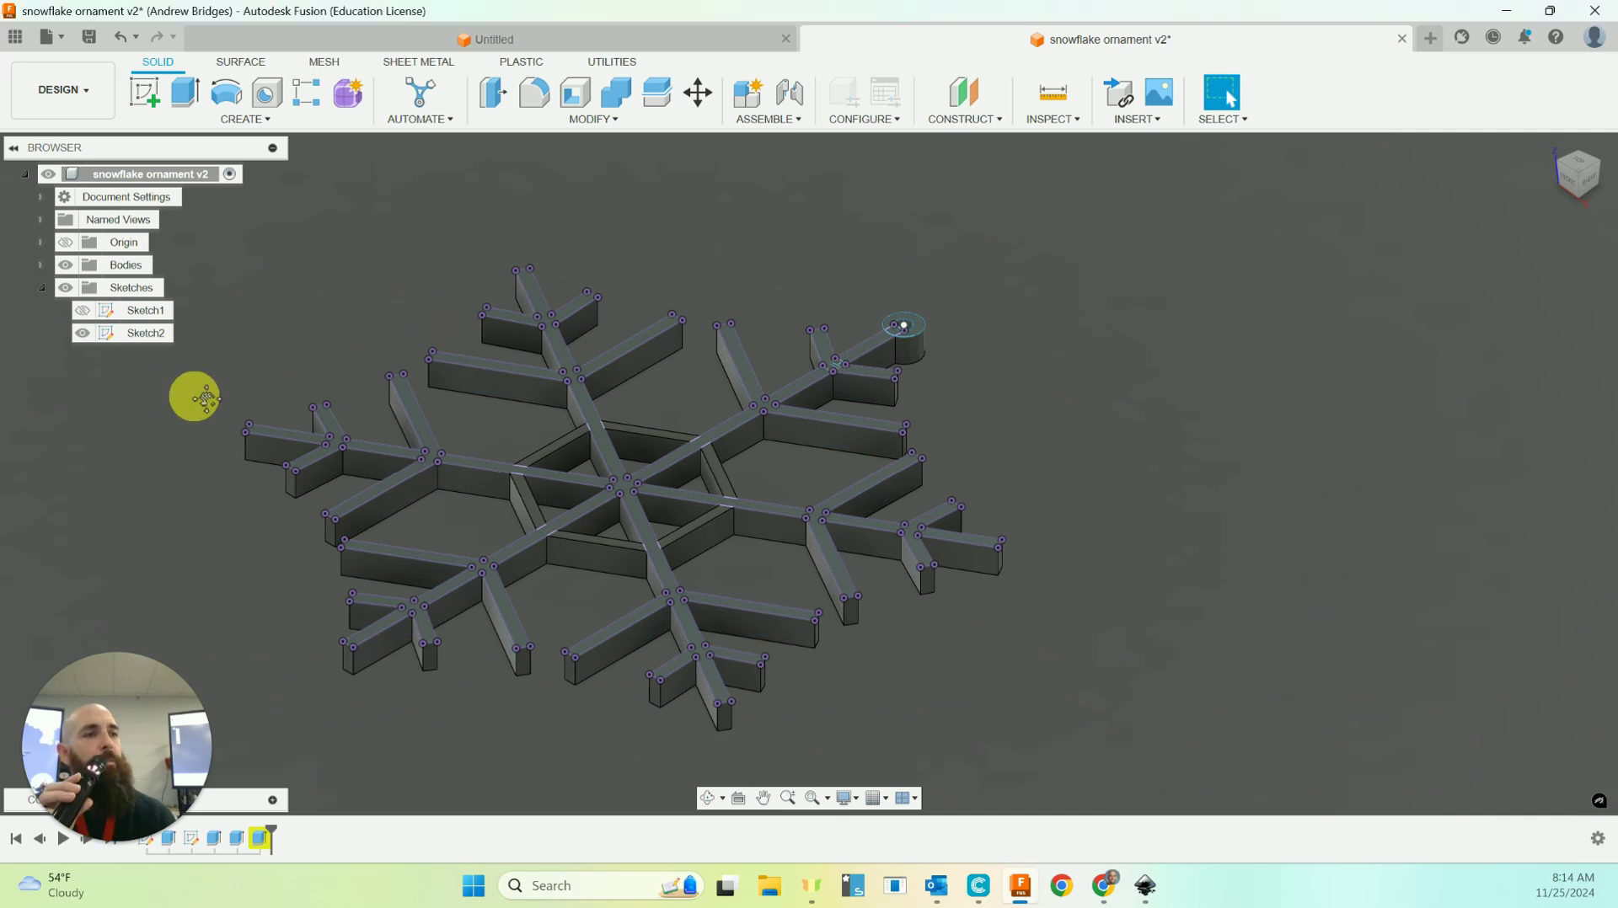
click(84, 335)
click(83, 333)
drag(282, 431, 298, 432)
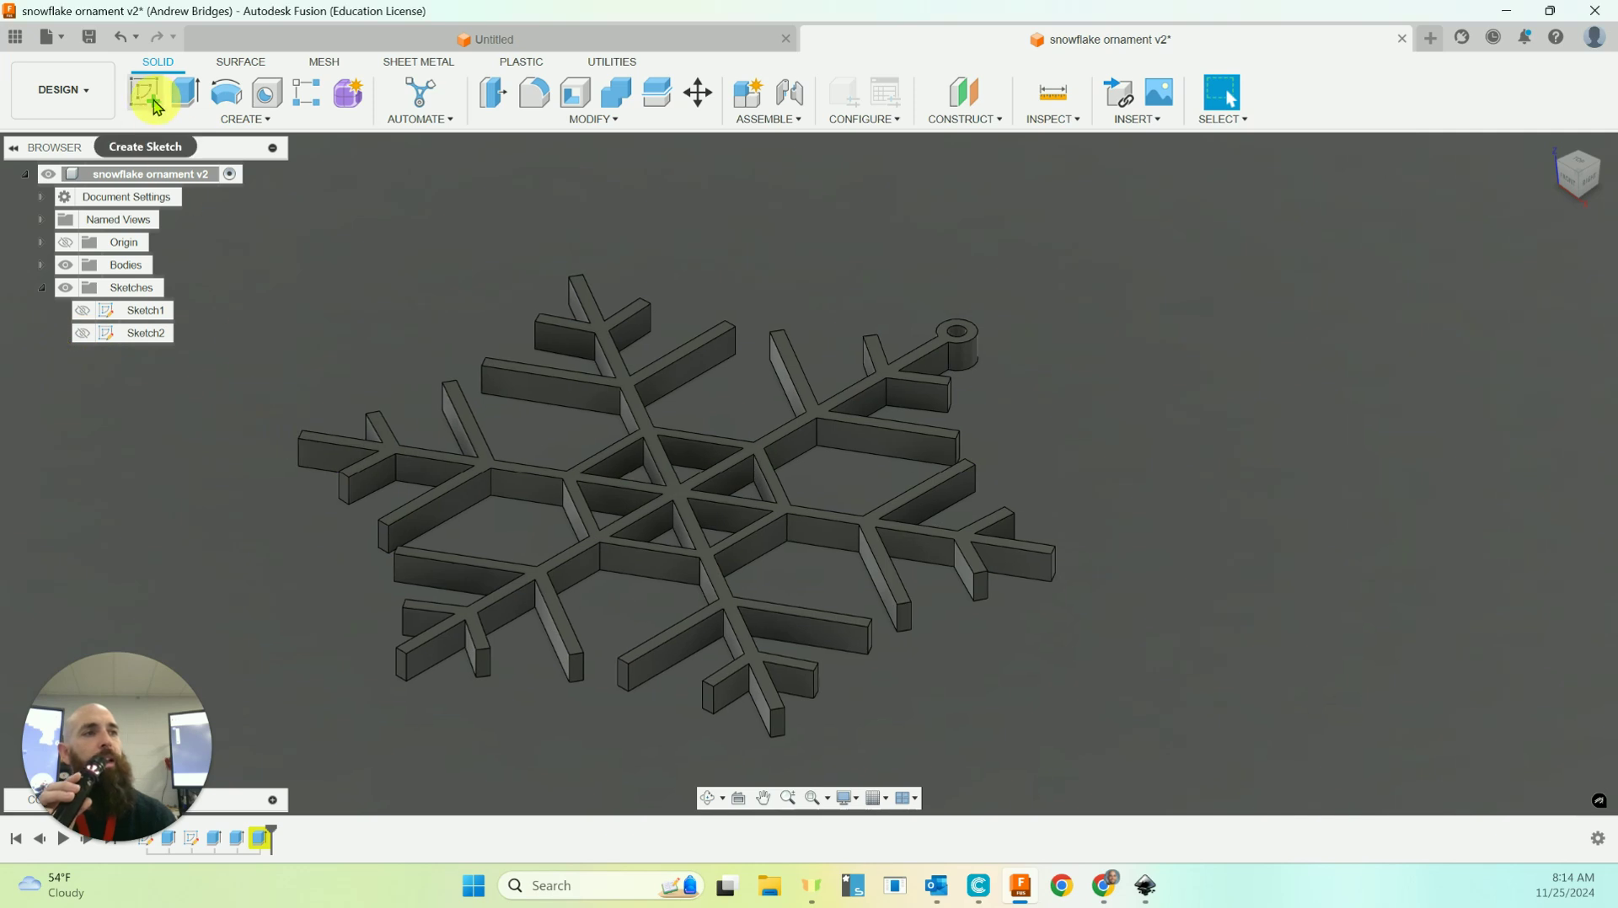
Start a new sketch on the flat top face of the snowflake body.
click(148, 99)
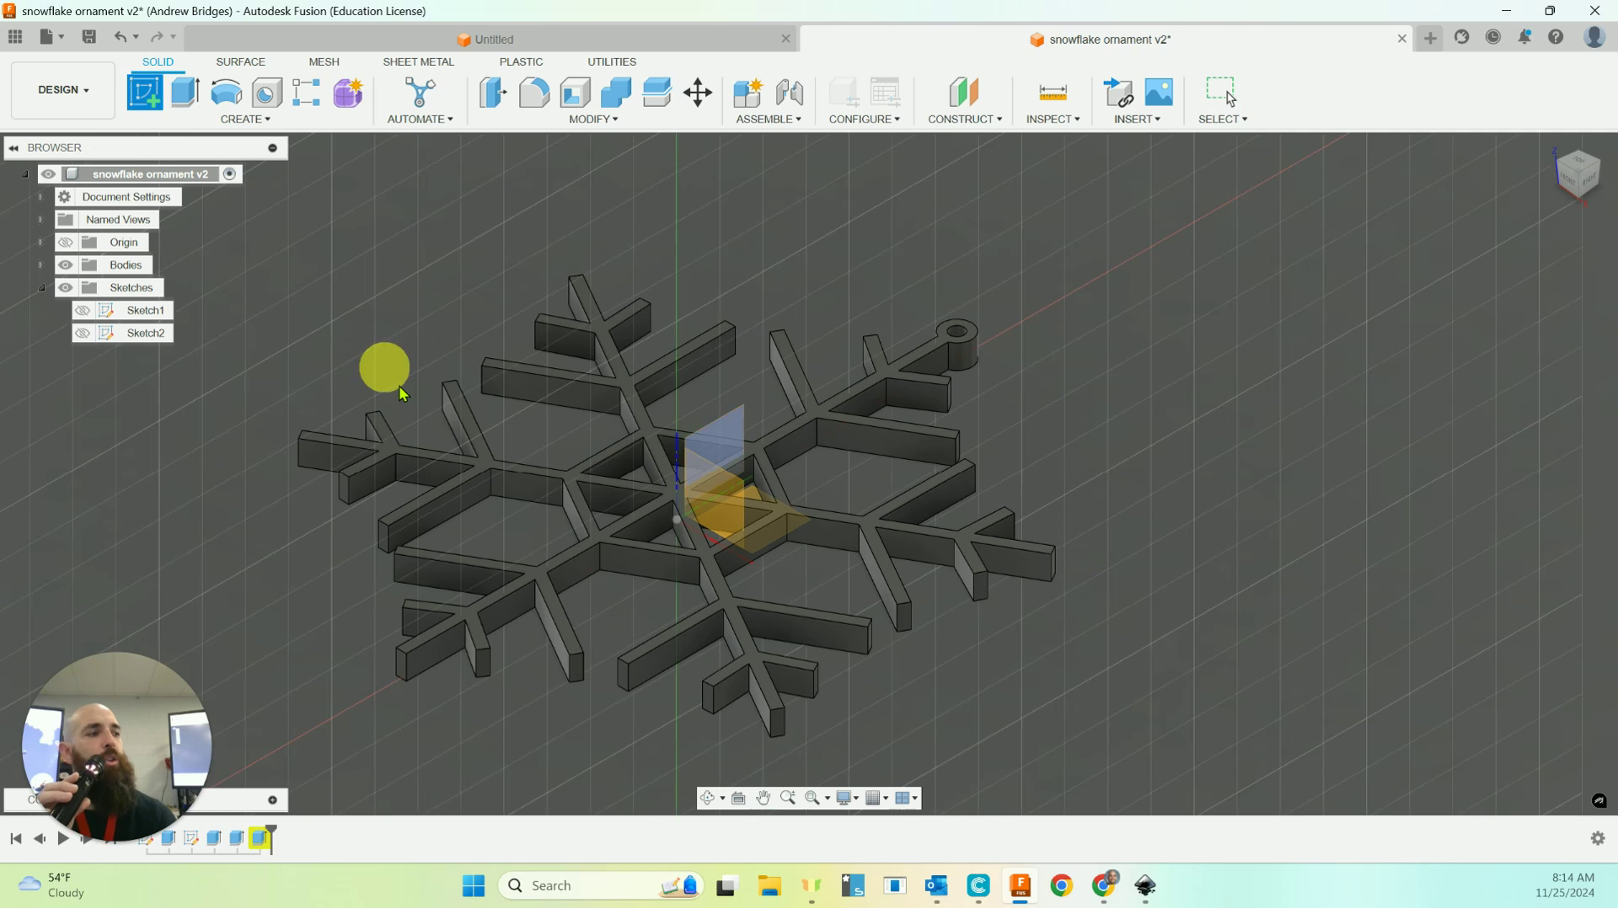
click(482, 466)
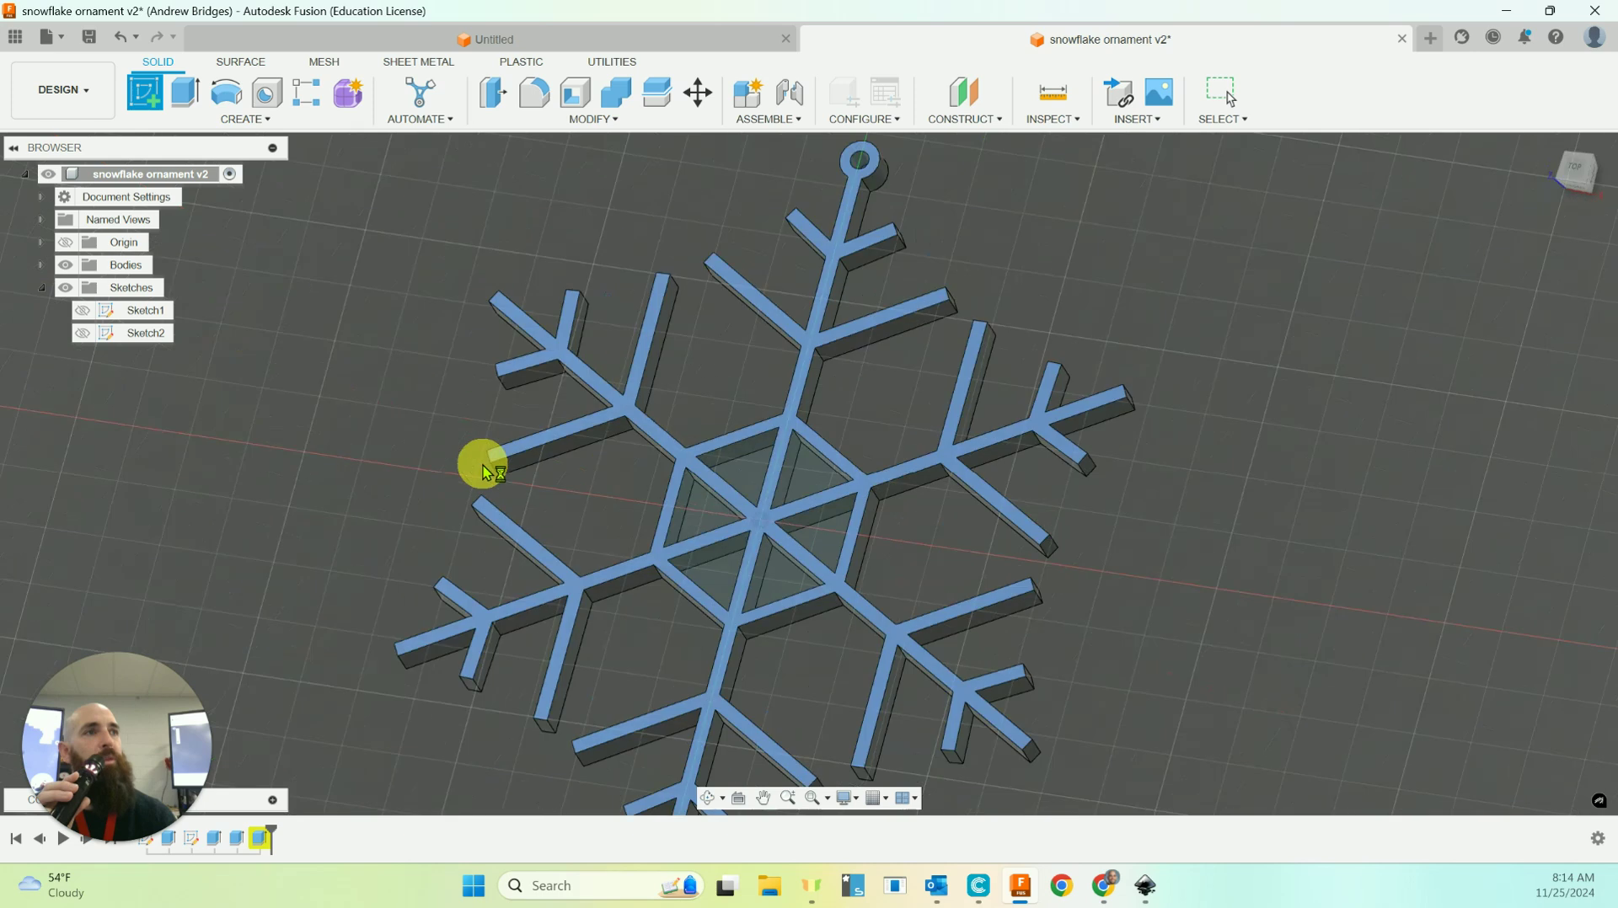
scroll(525, 463, down, 3)
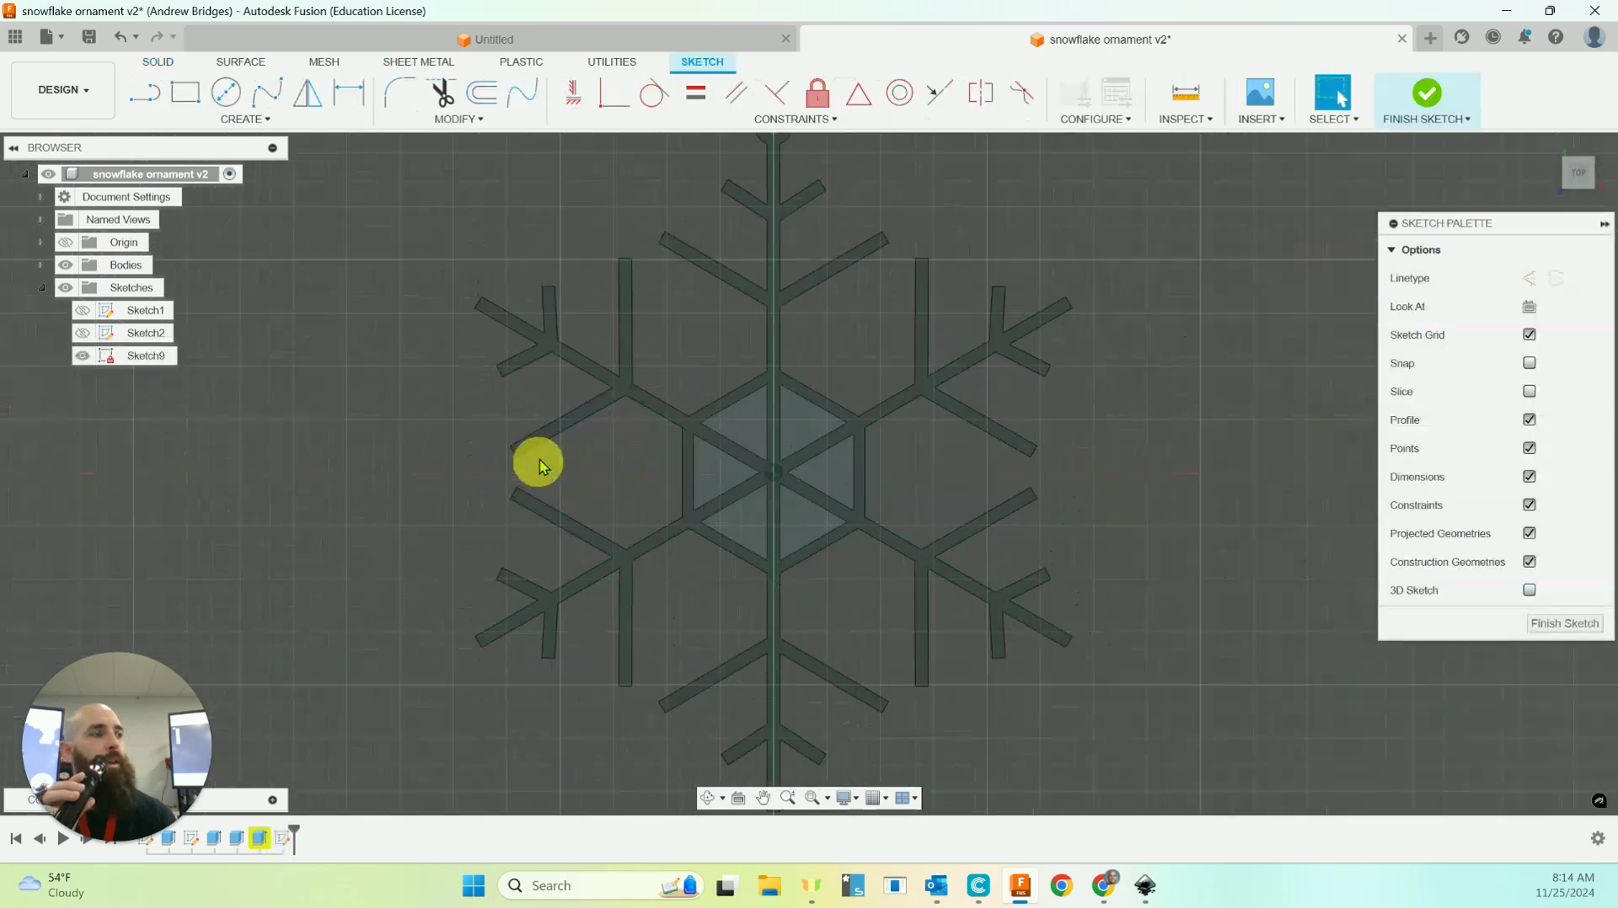
drag(528, 447, 440, 457)
scroll(441, 461, down, 2)
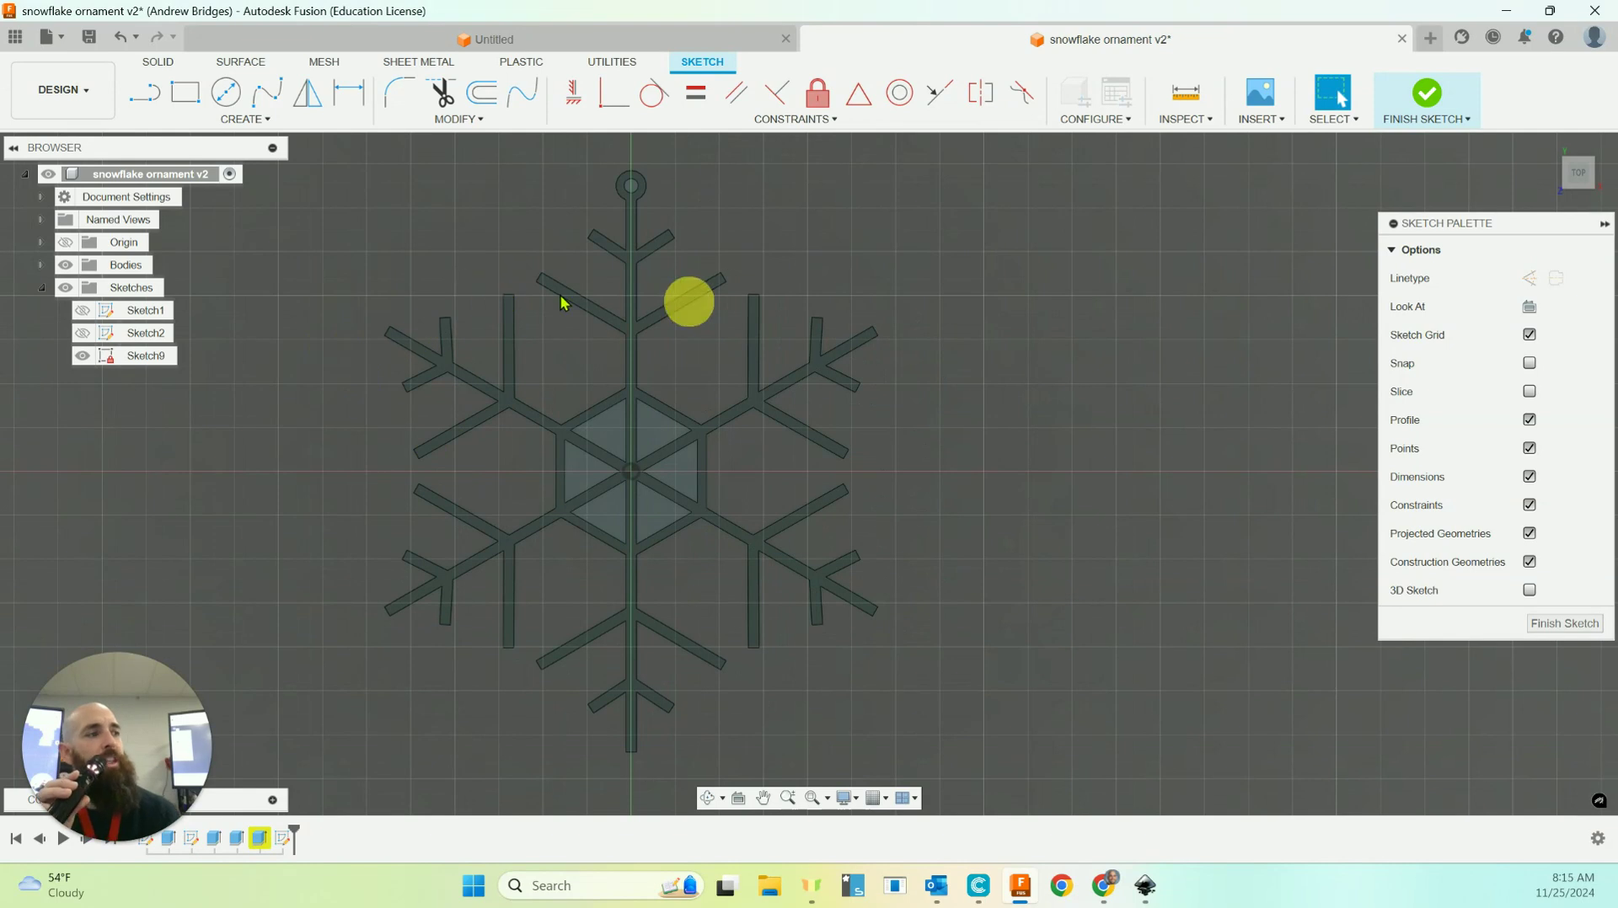
Project the whole snowflake body's outline into the new sketch, using the body selection filter.
click(244, 122)
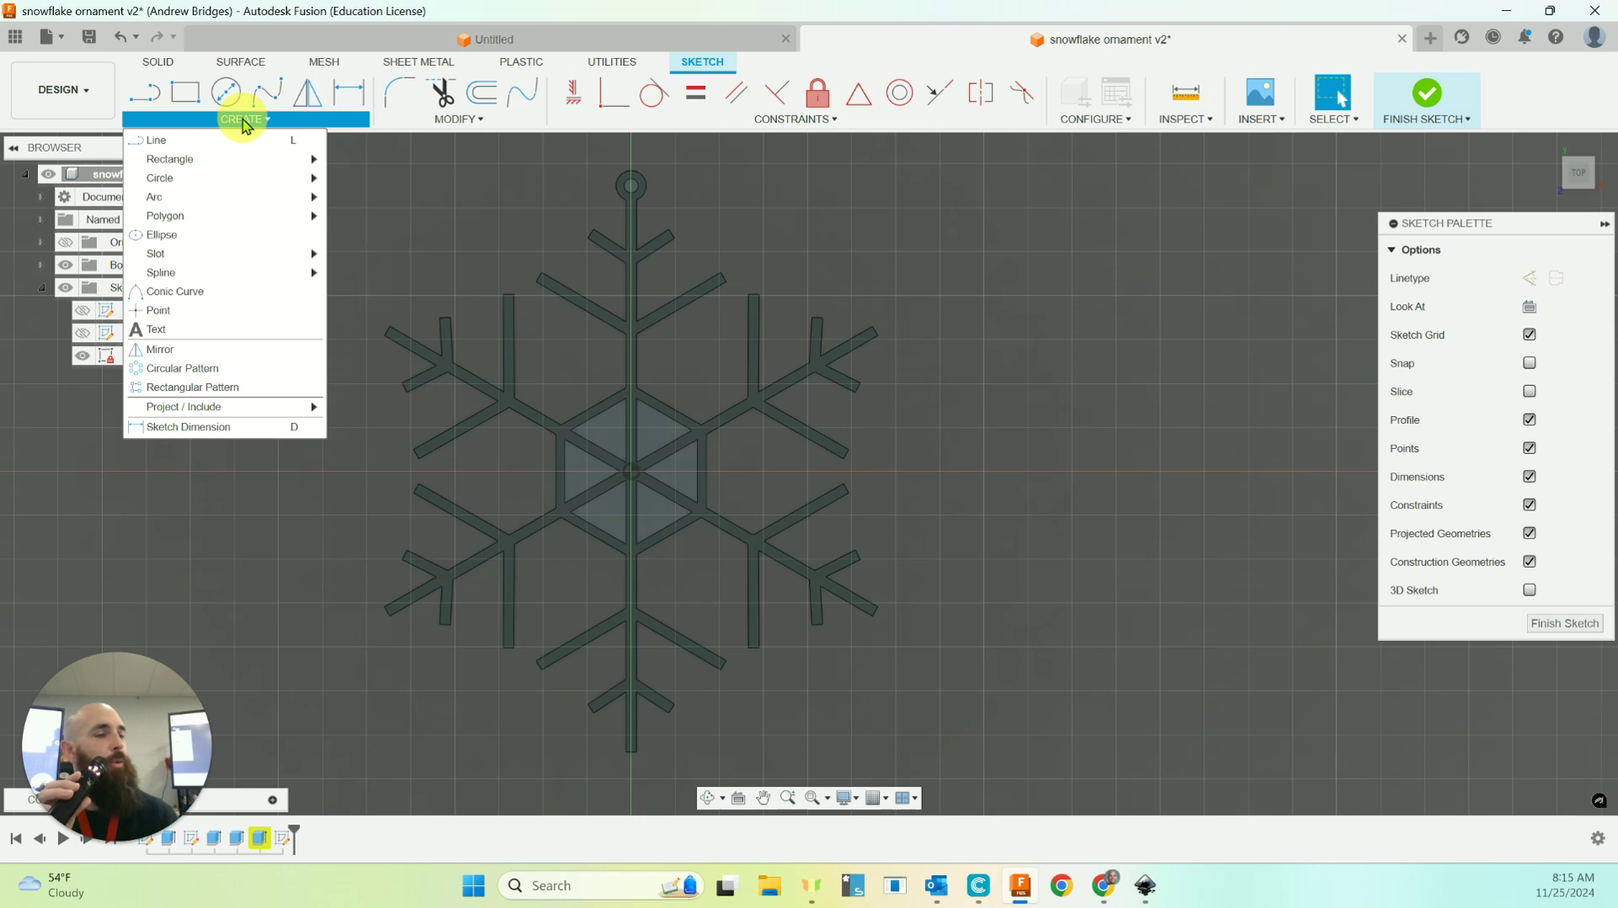
mouse_move(263, 411)
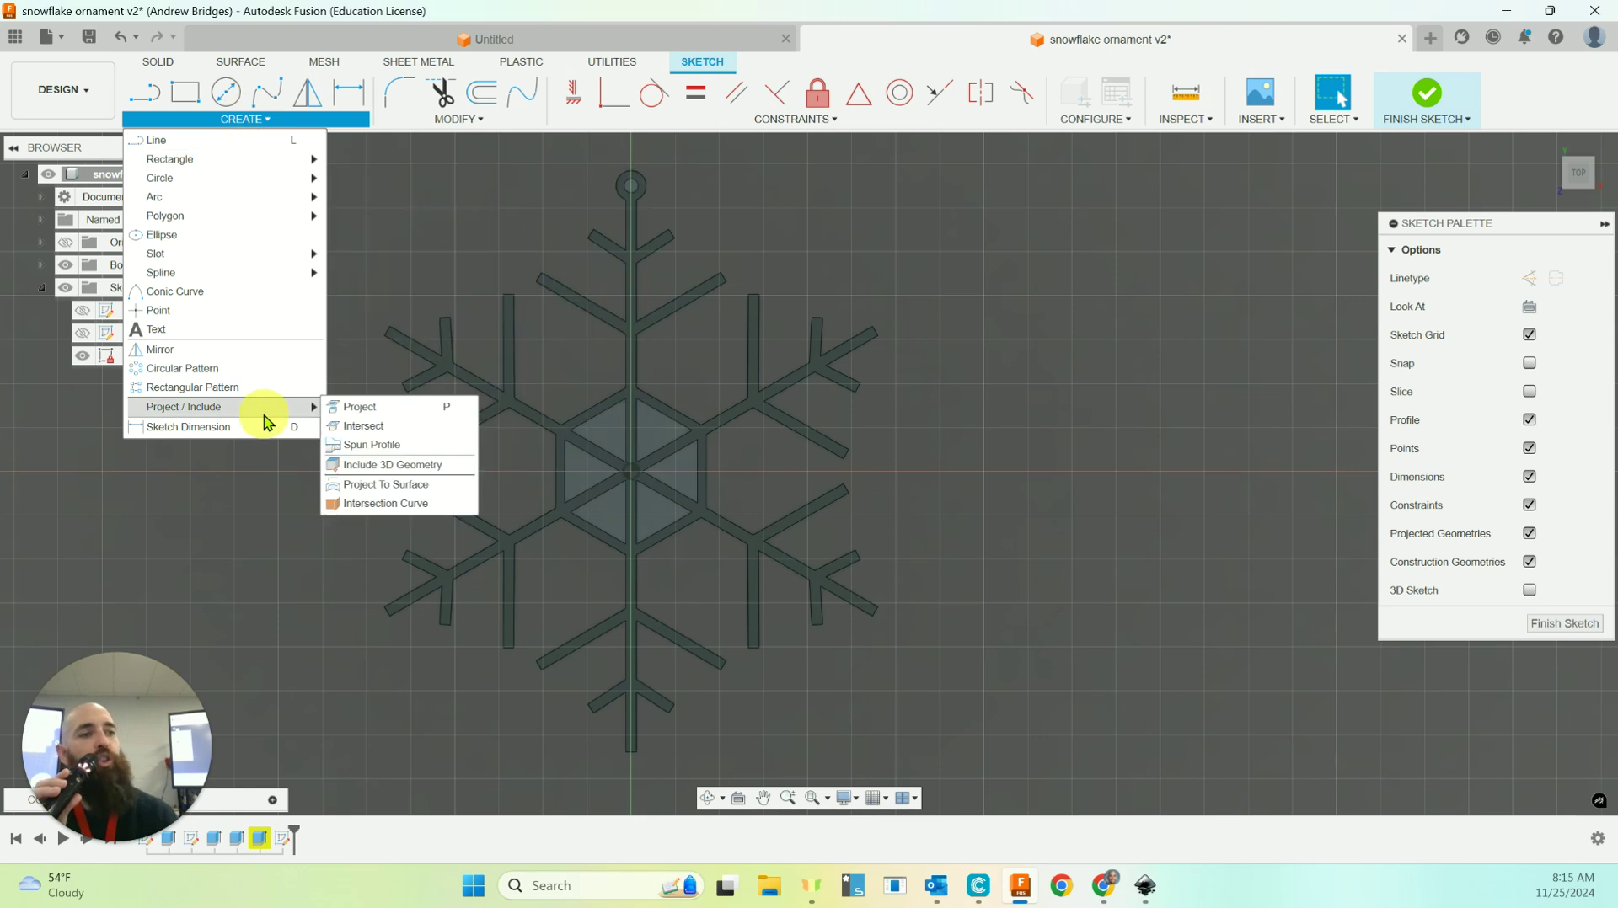
click(386, 411)
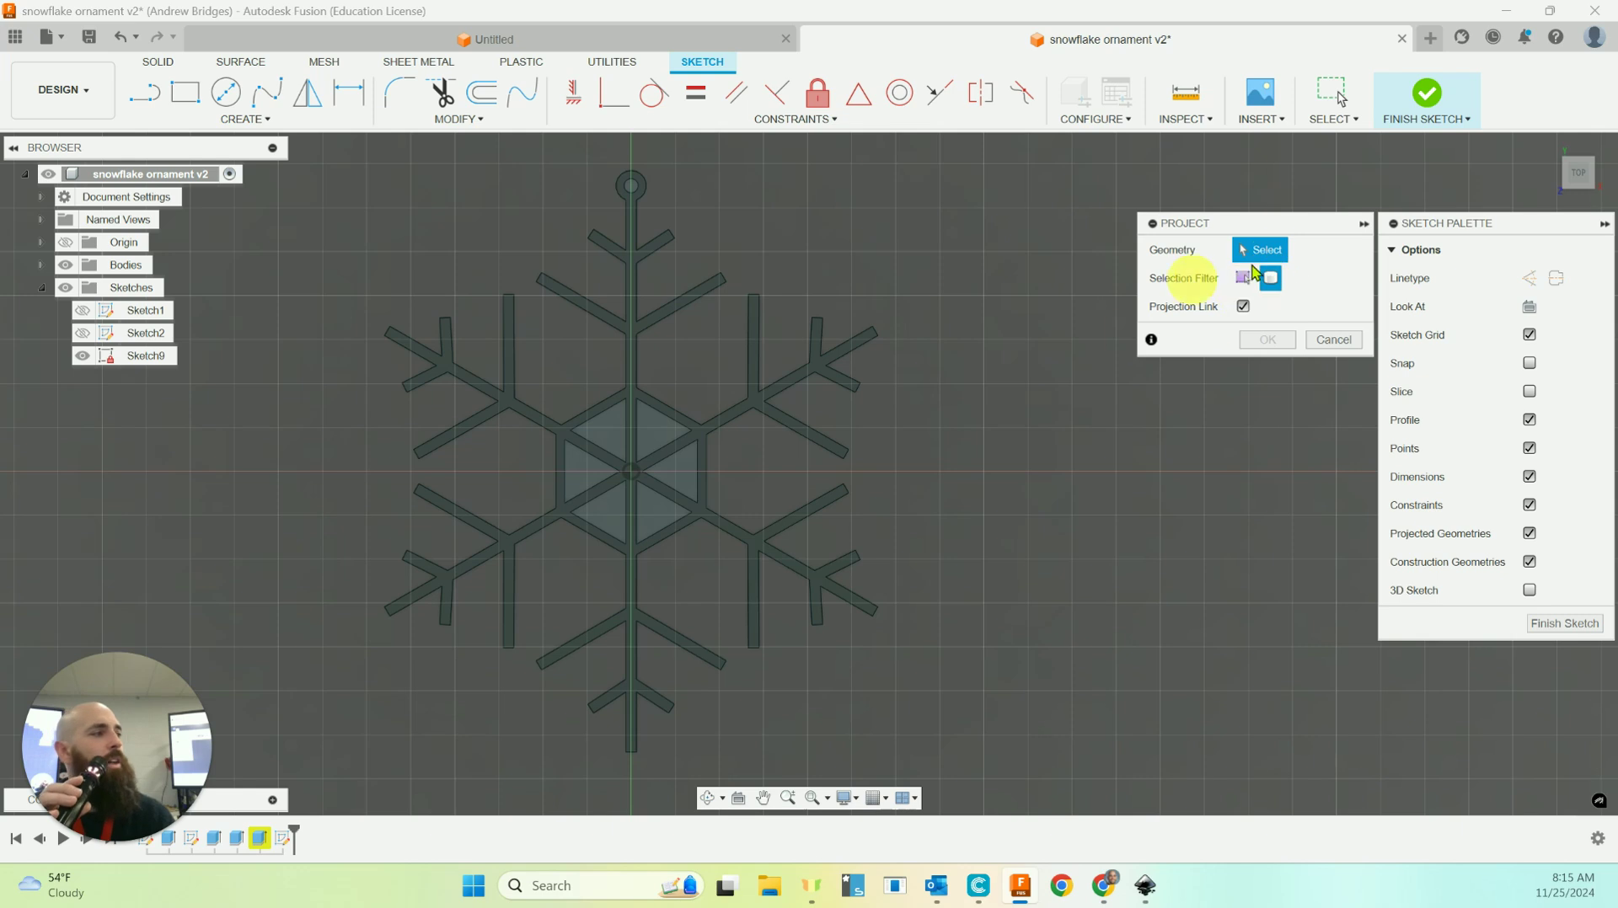
click(722, 436)
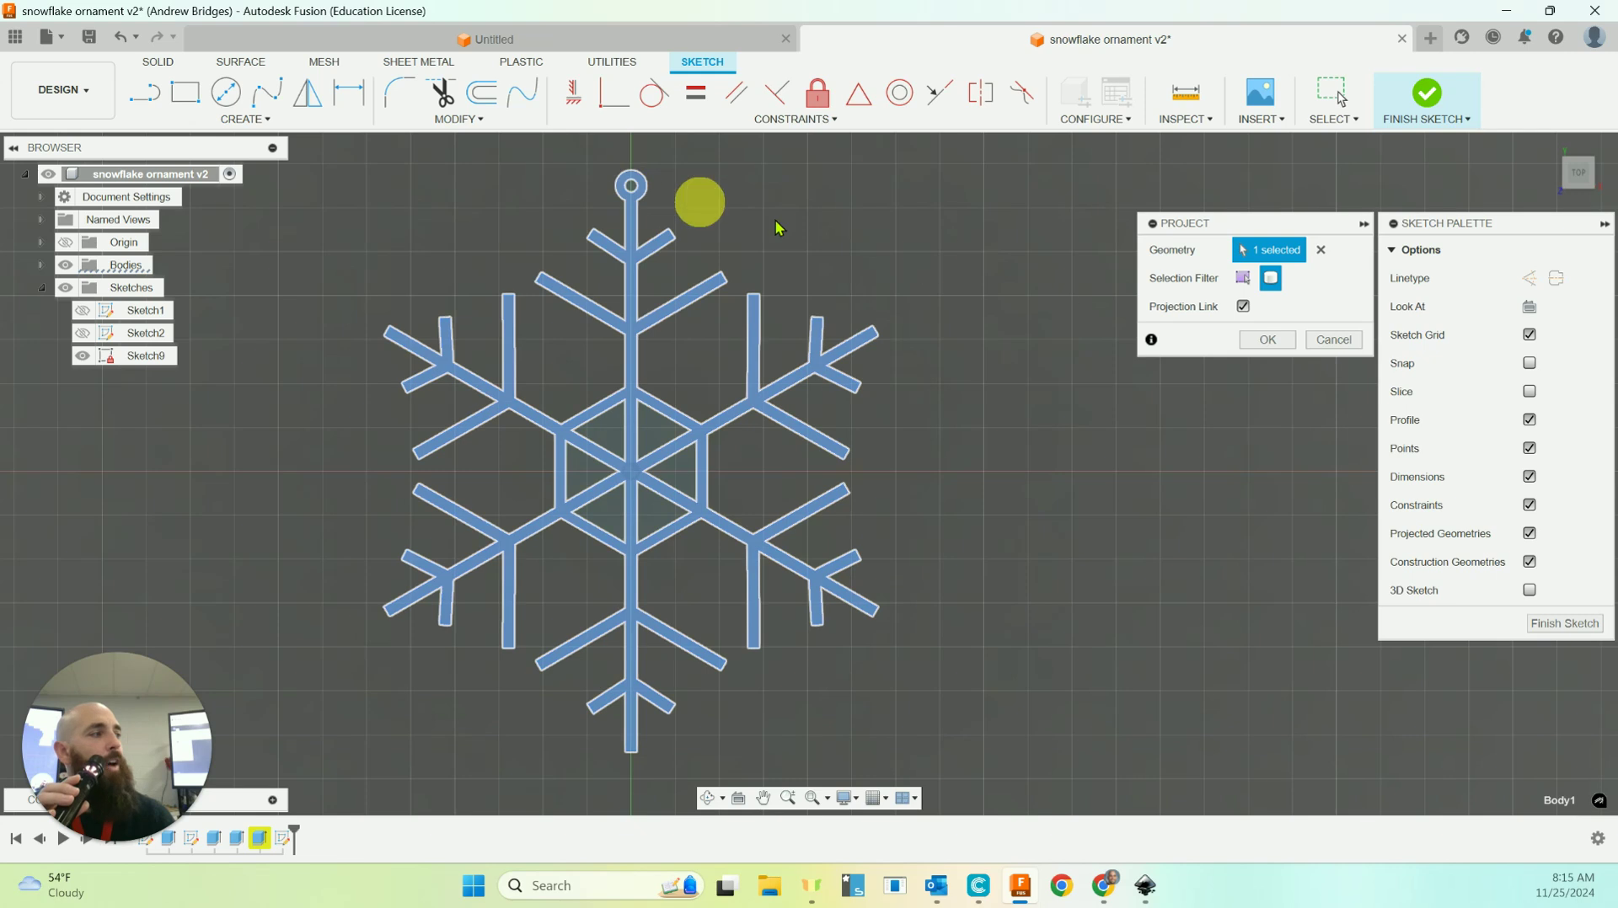
click(1273, 347)
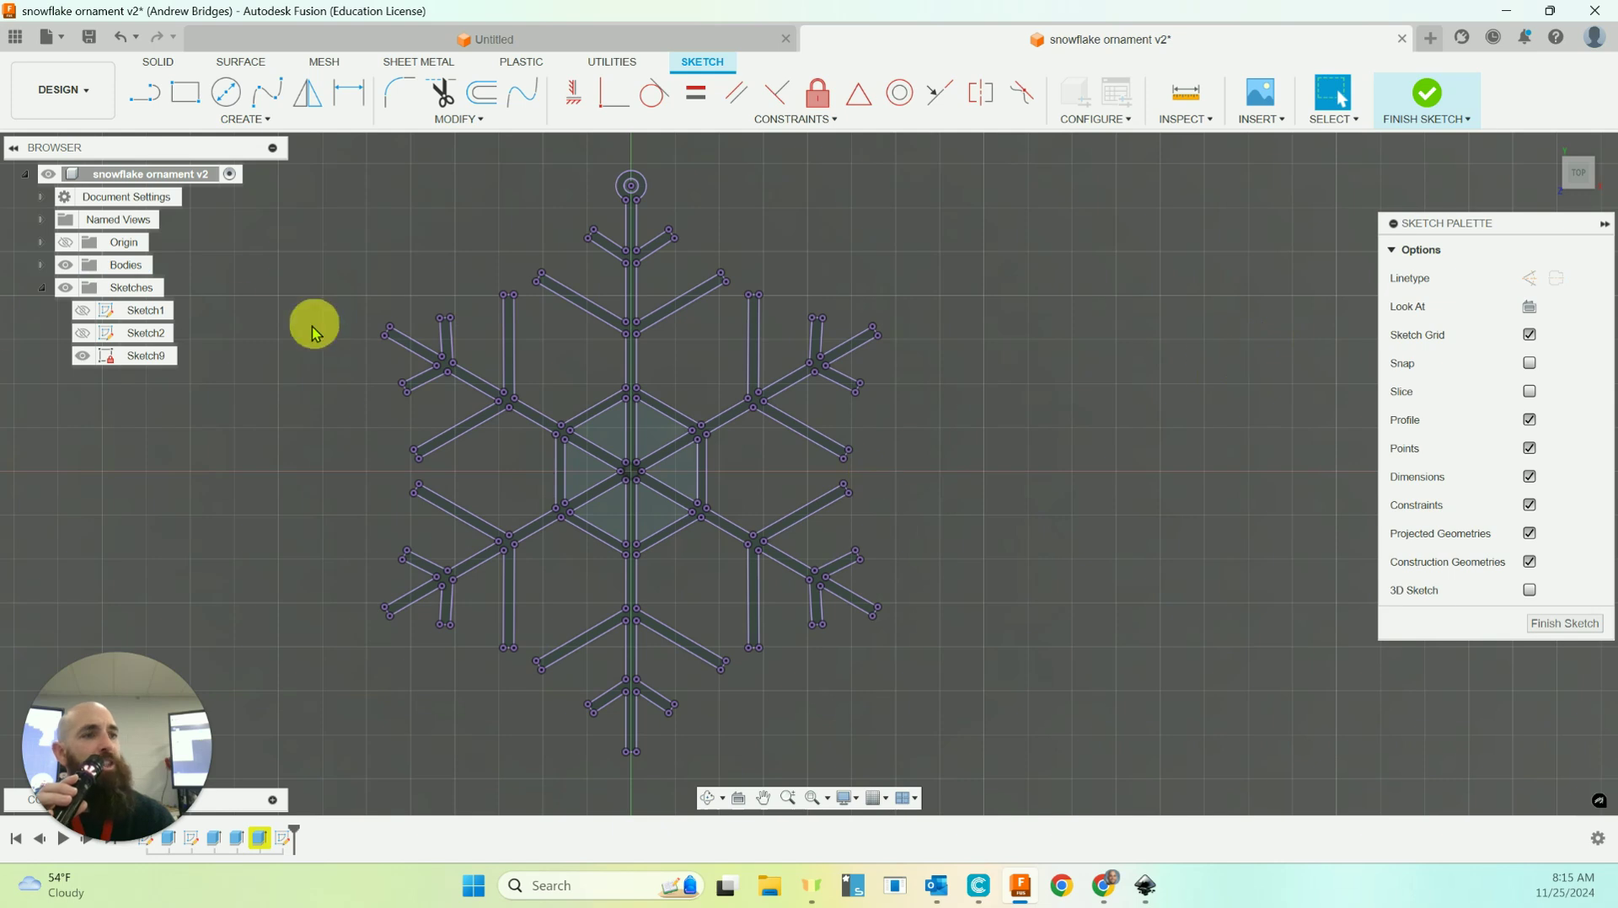
Save the projected sketch, Sketch9, as a DXF file named "Ornament - Cut" in the computer's Downloads folder.
click(146, 360)
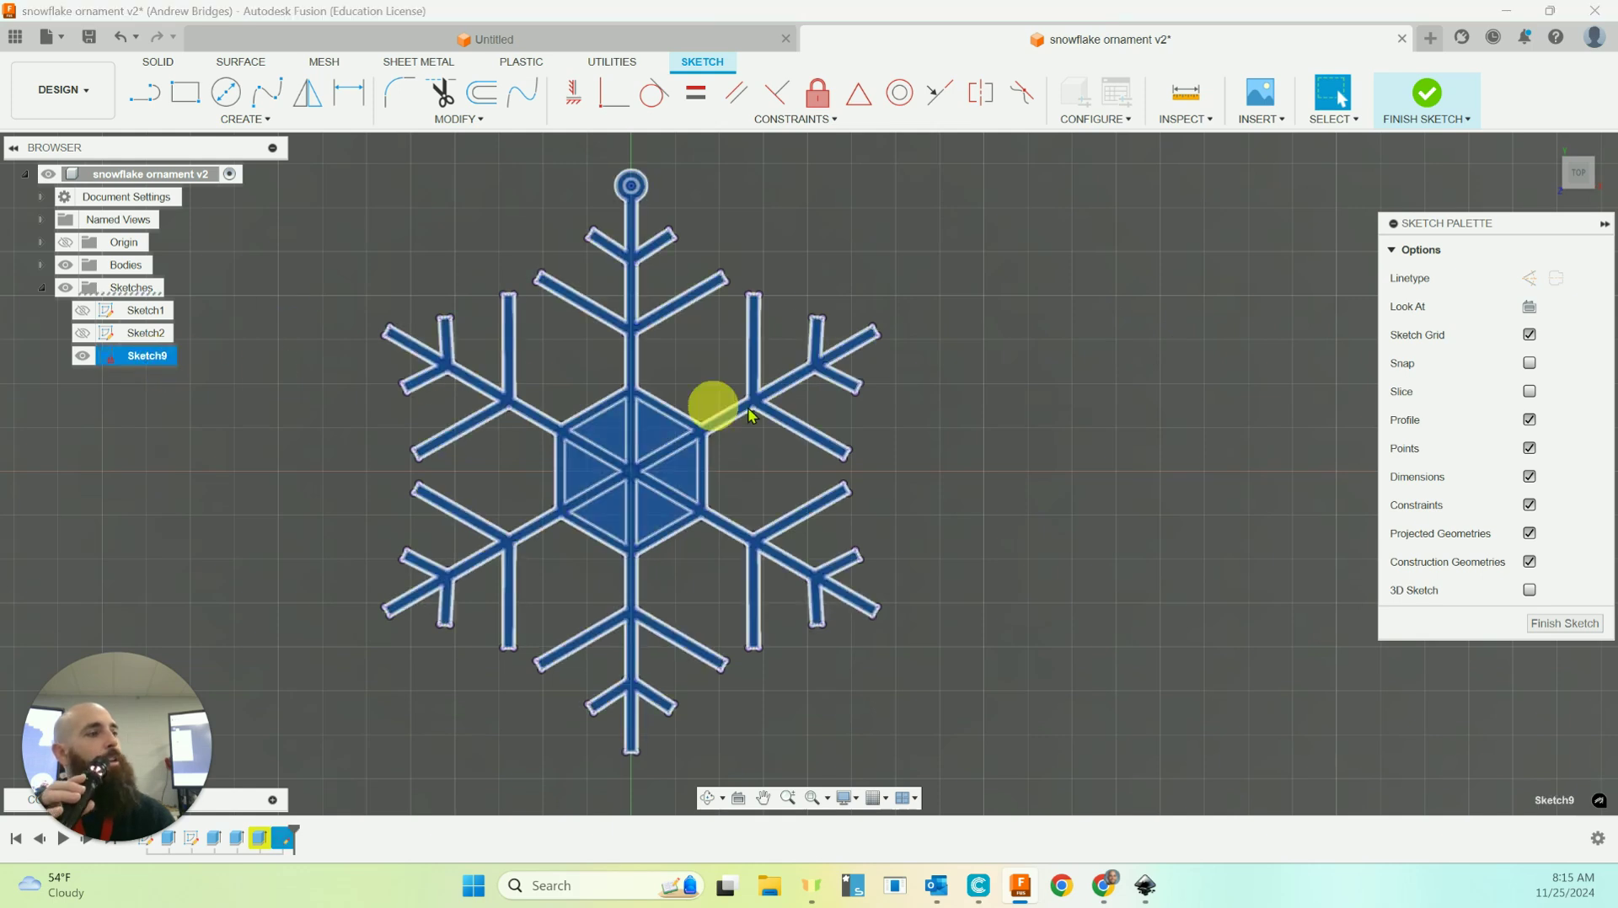
click(210, 327)
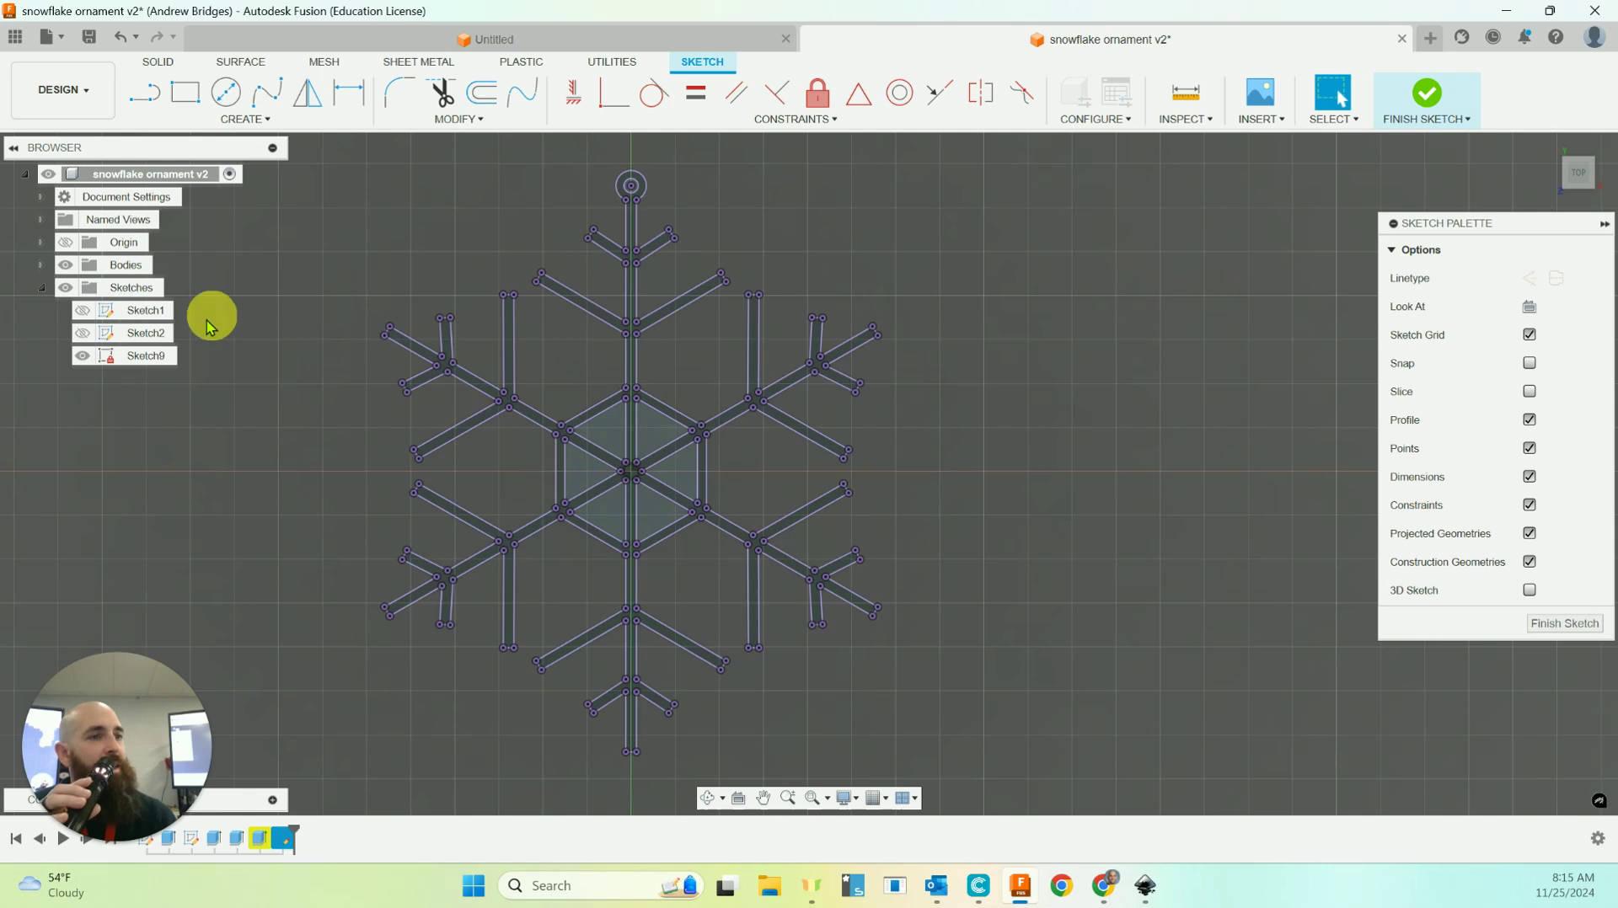
right_click(146, 364)
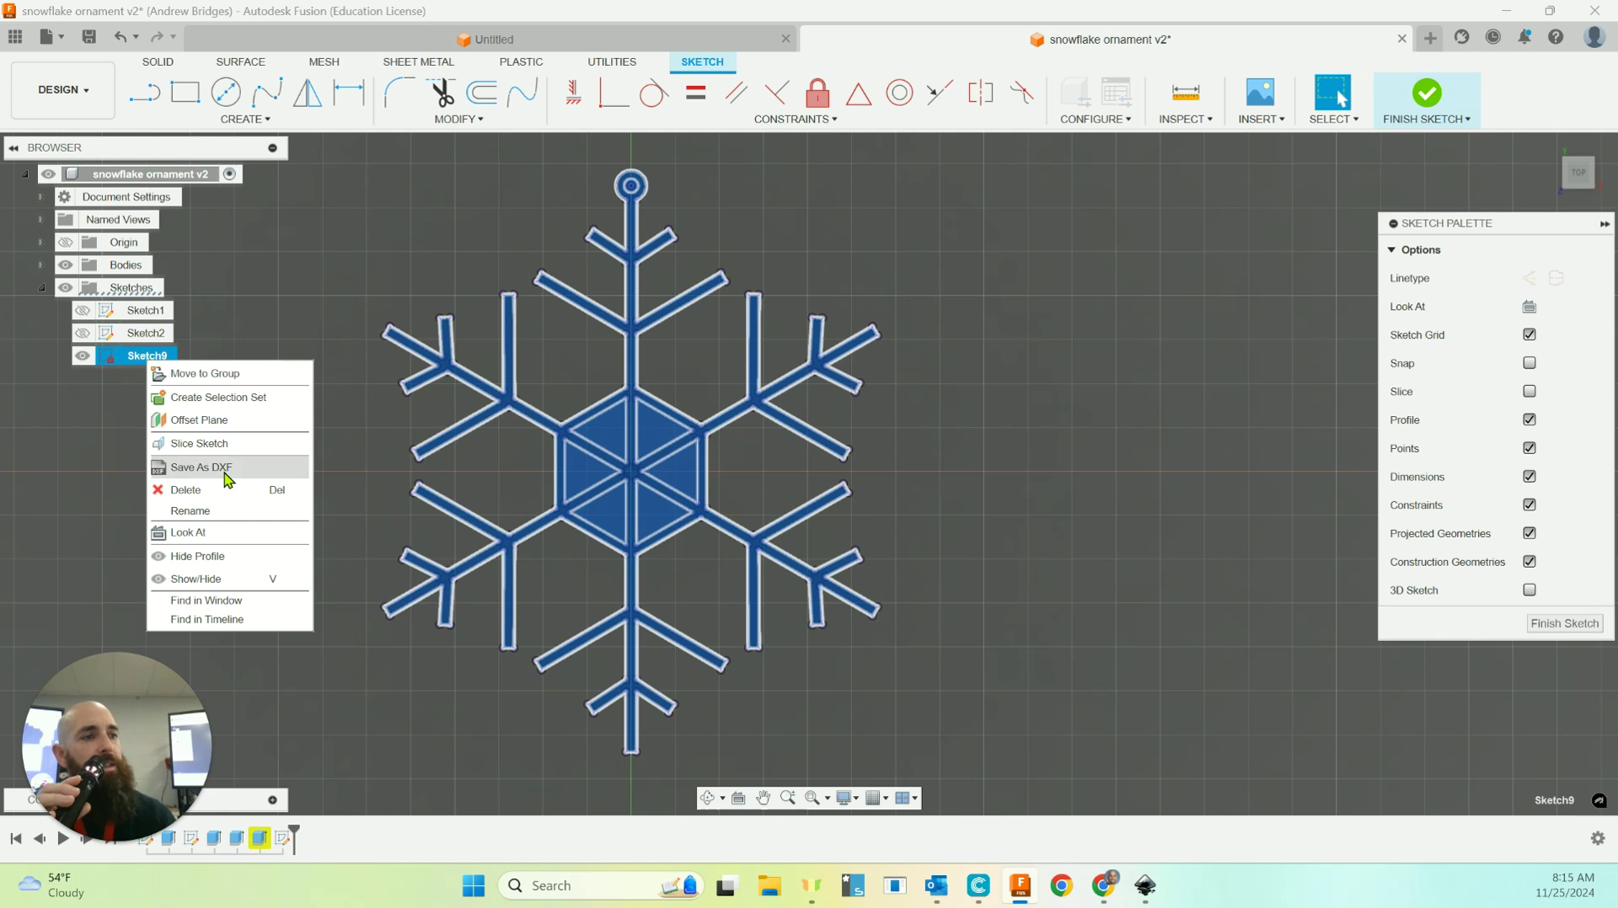
click(221, 468)
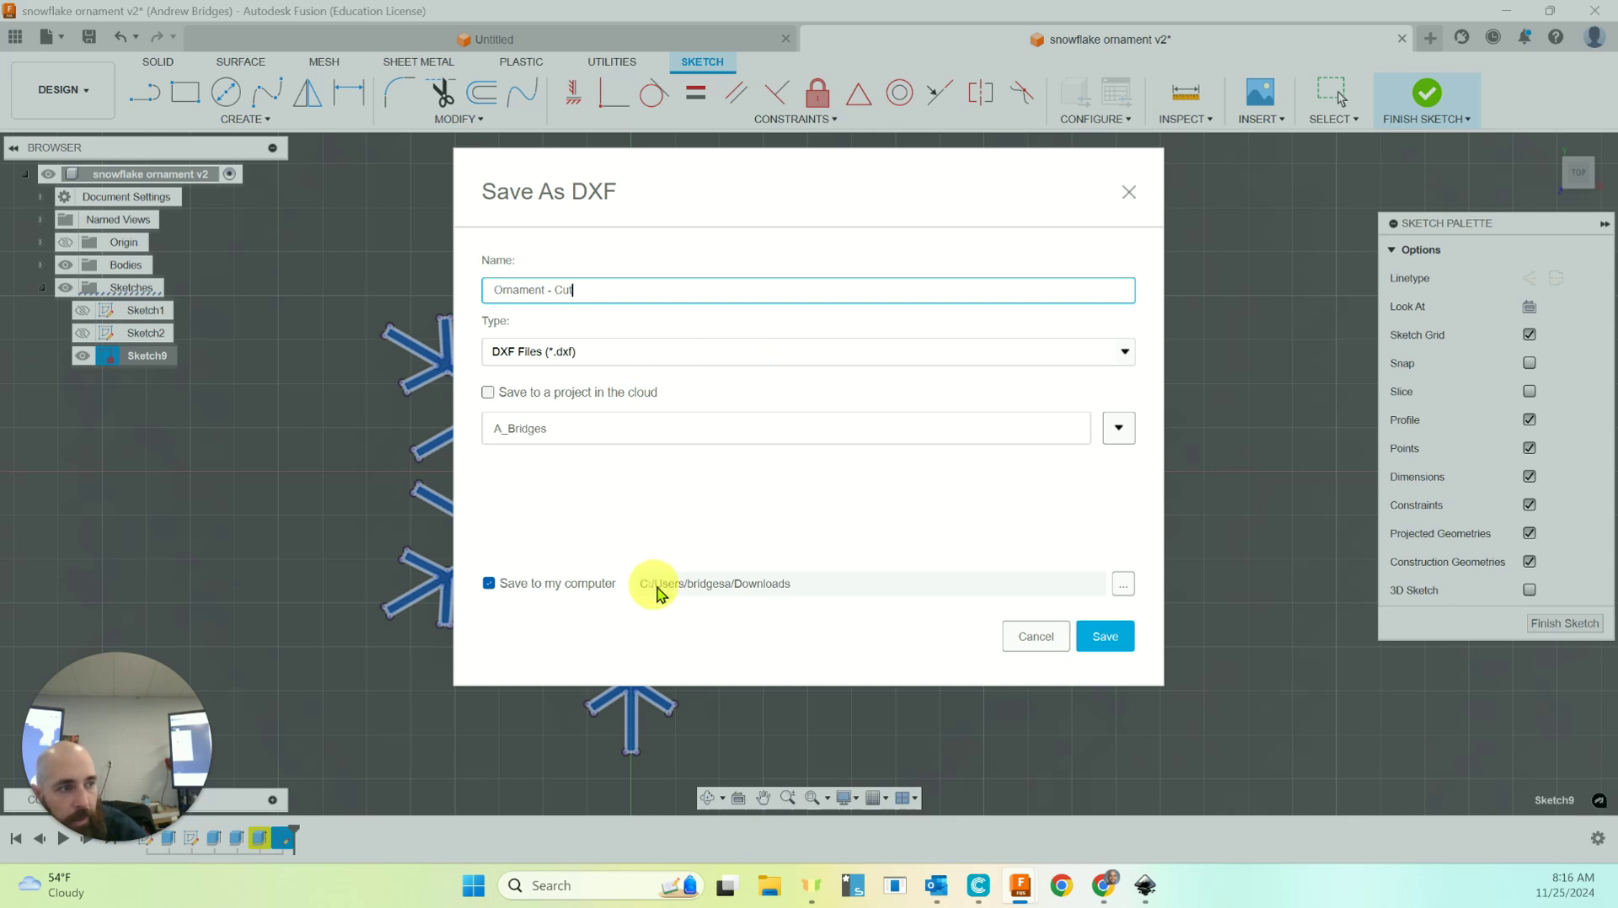
click(1107, 637)
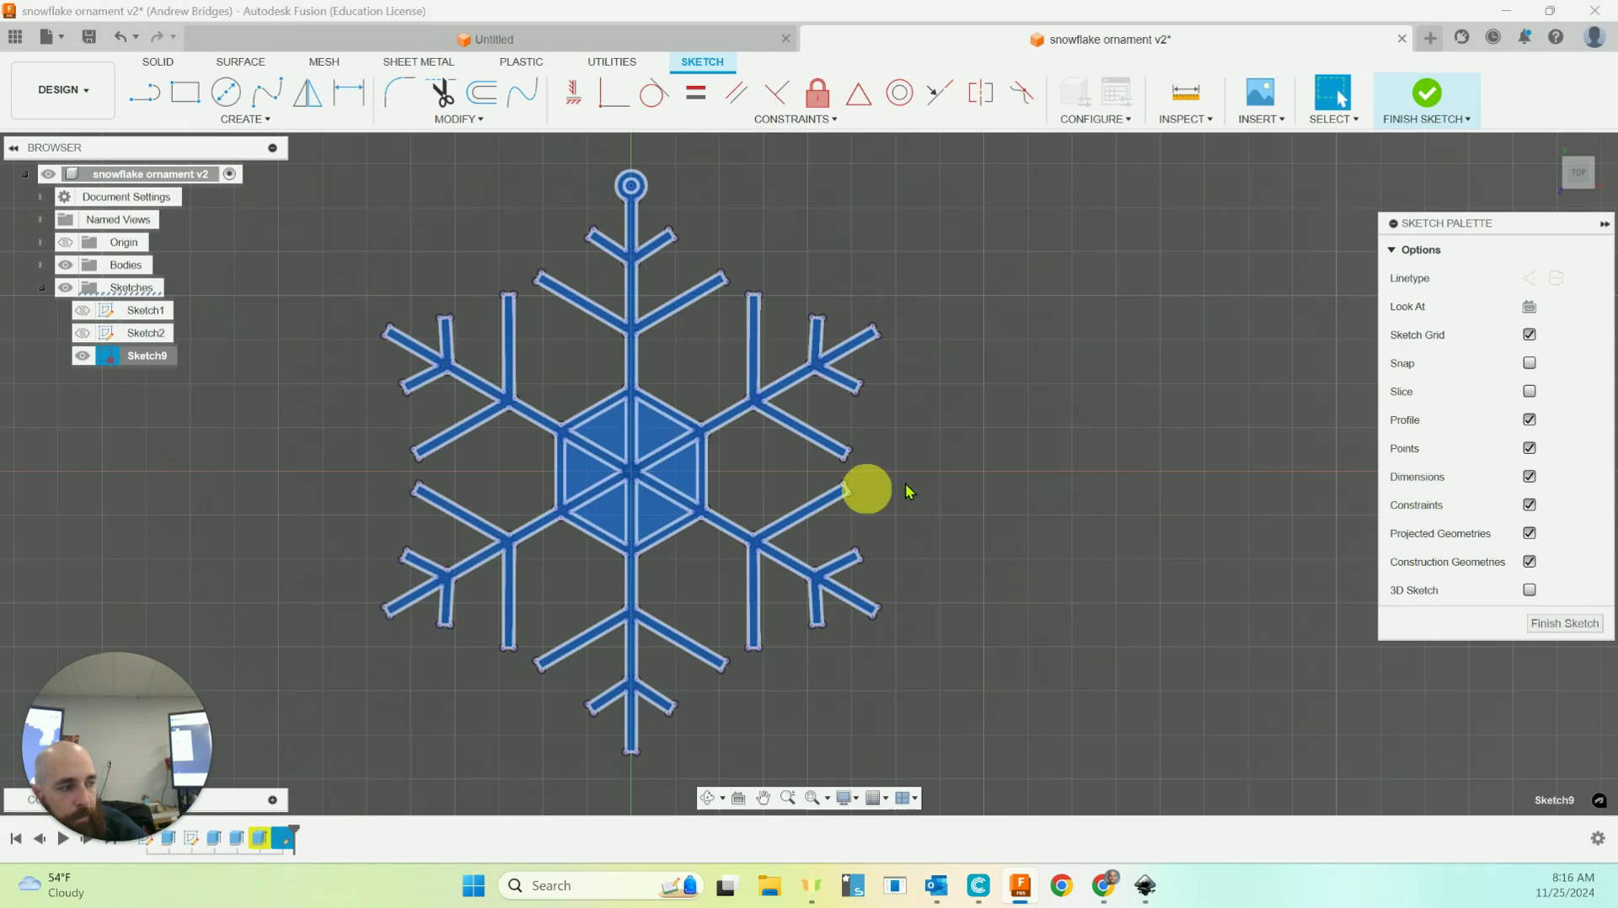
click(984, 244)
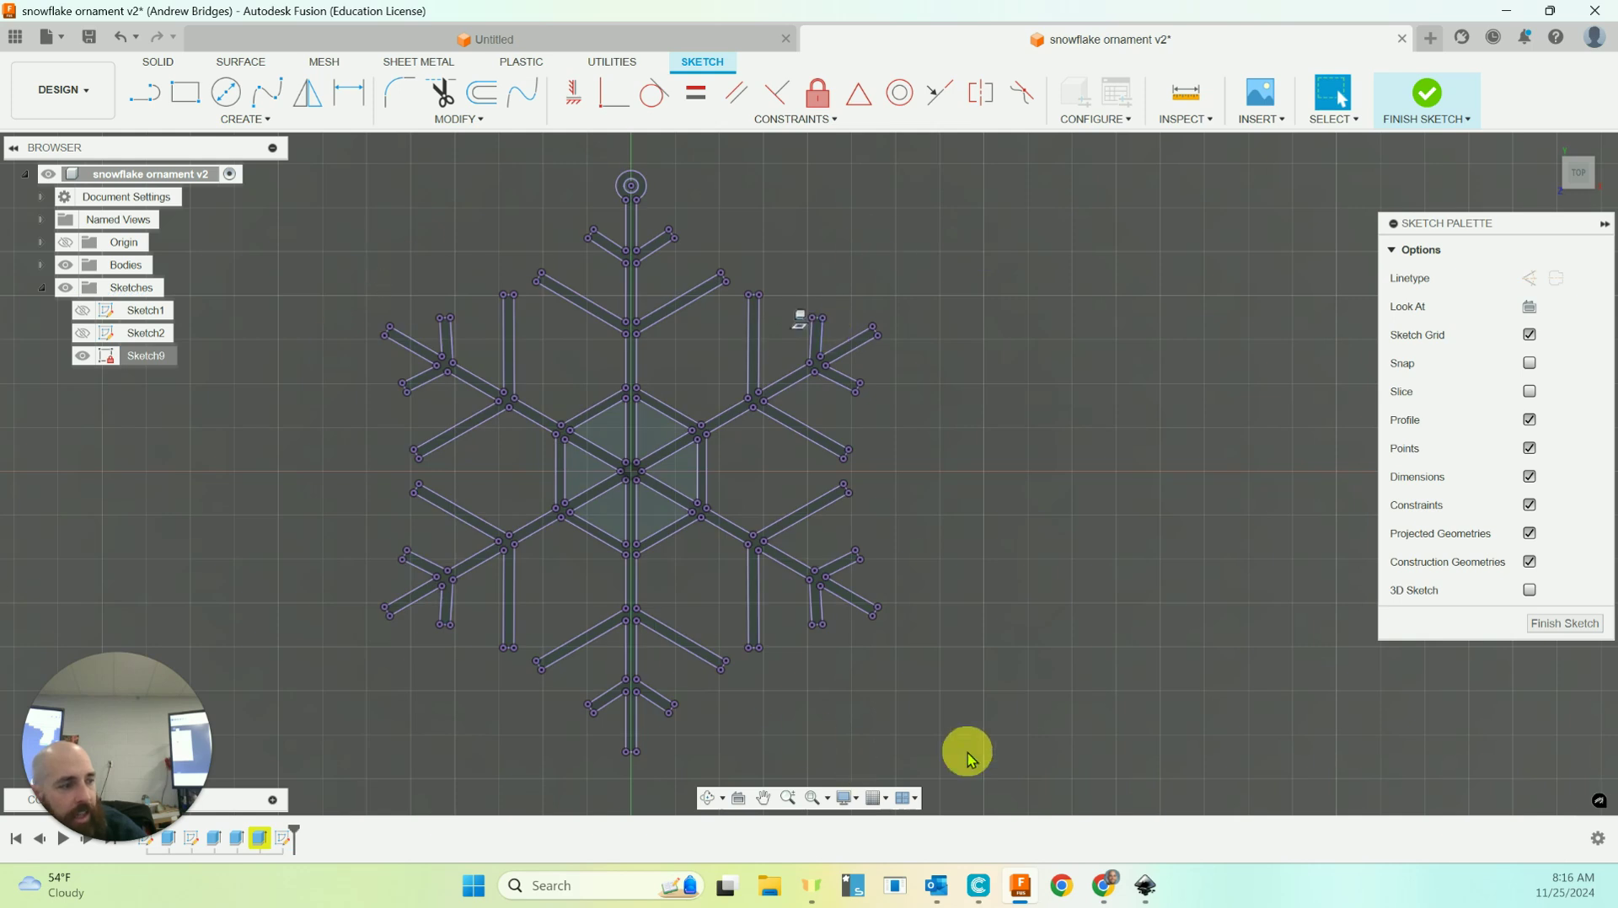
Switch to Inkscape and create a new blank document.
click(1147, 899)
right_click(1147, 896)
click(1146, 891)
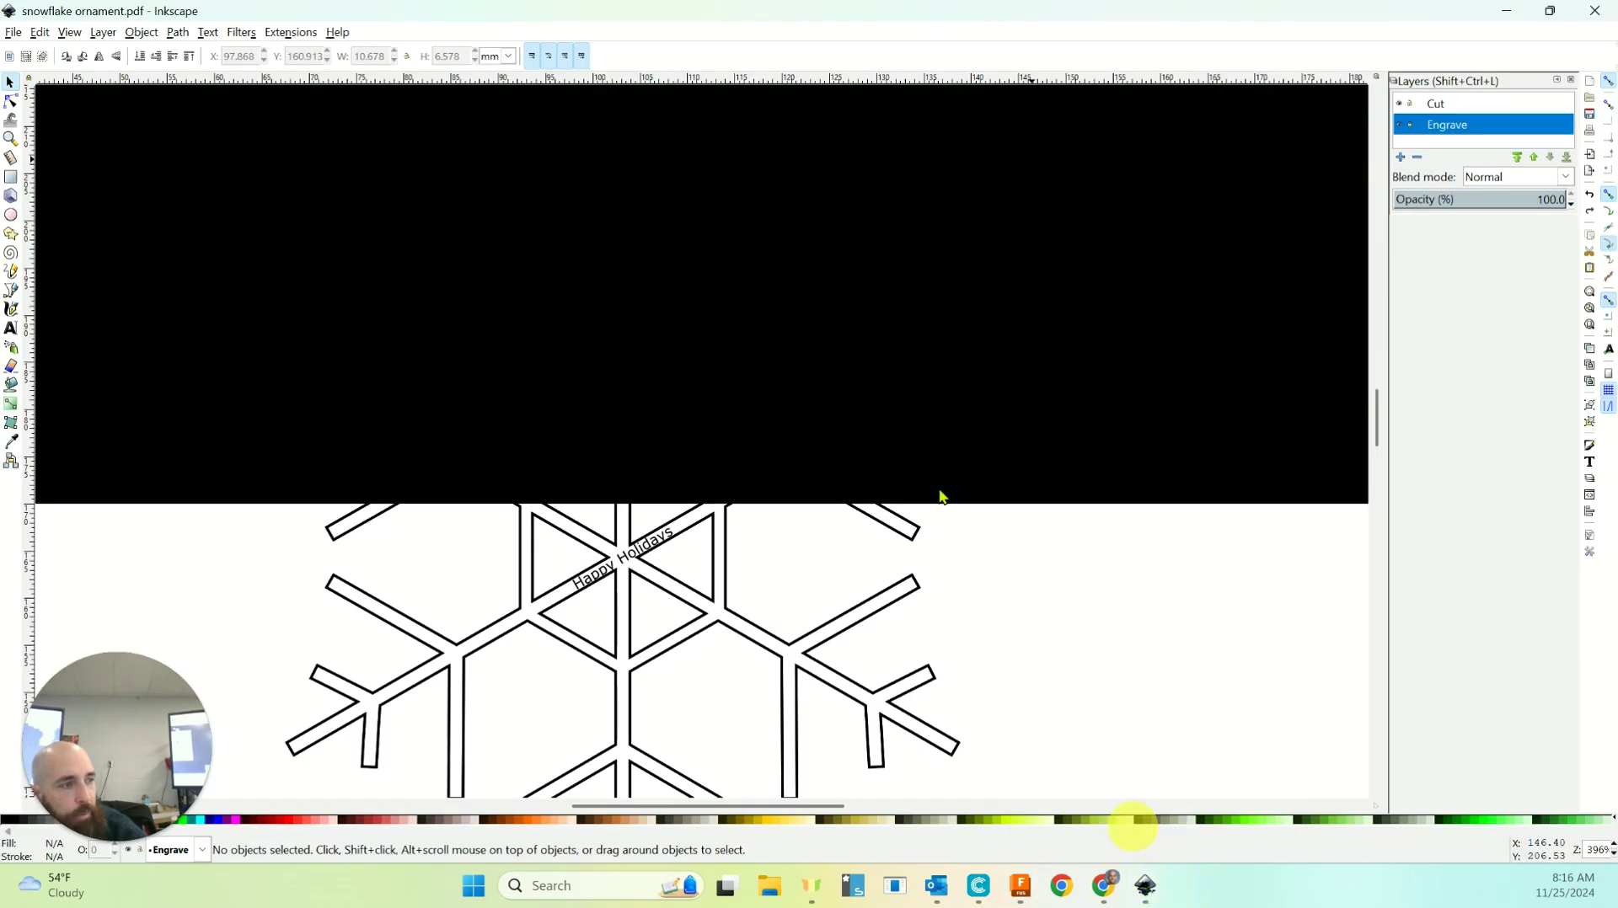
scroll(734, 476, down, 2)
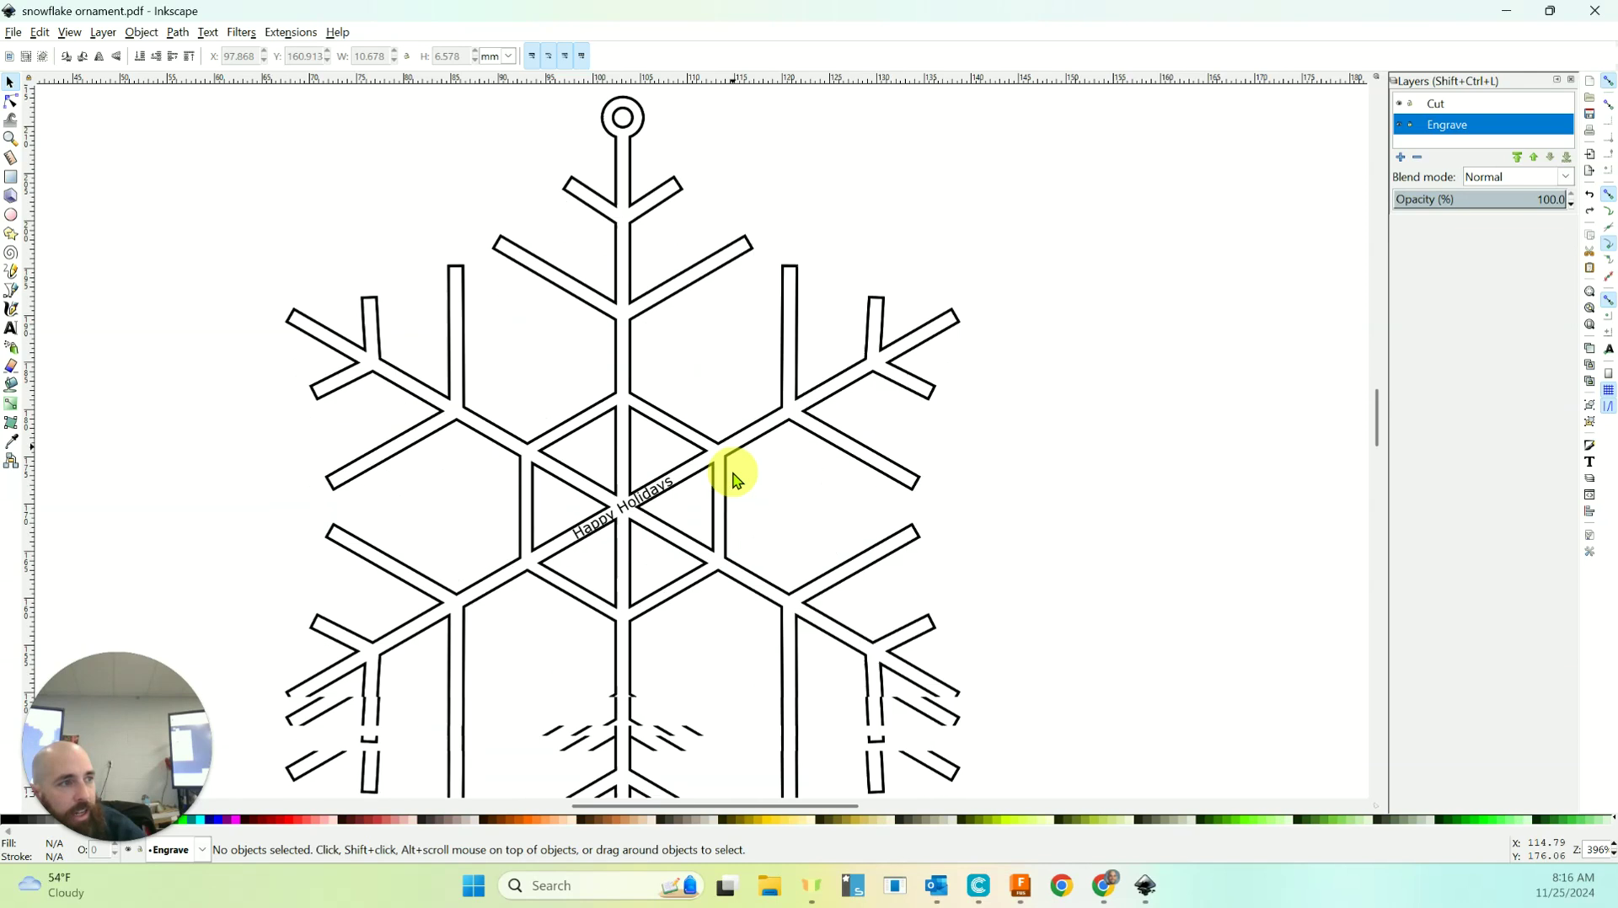
click(19, 34)
click(32, 52)
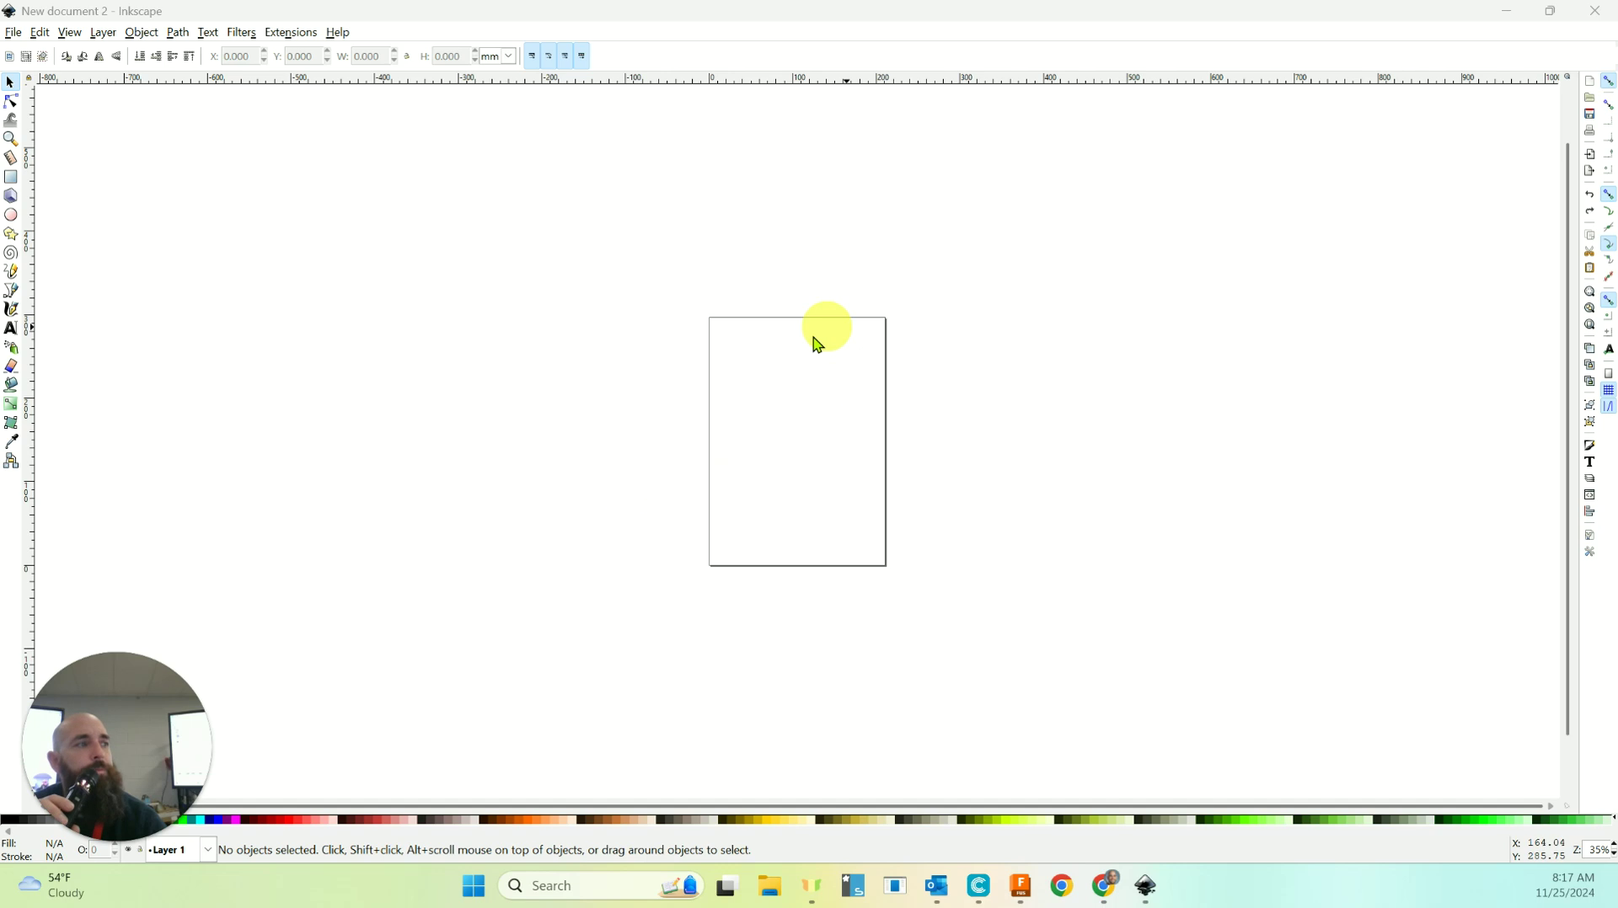
Import "Ornament - Cut.dxf" from the Downloads folder, with the scaling method kept at Read from file.
click(14, 34)
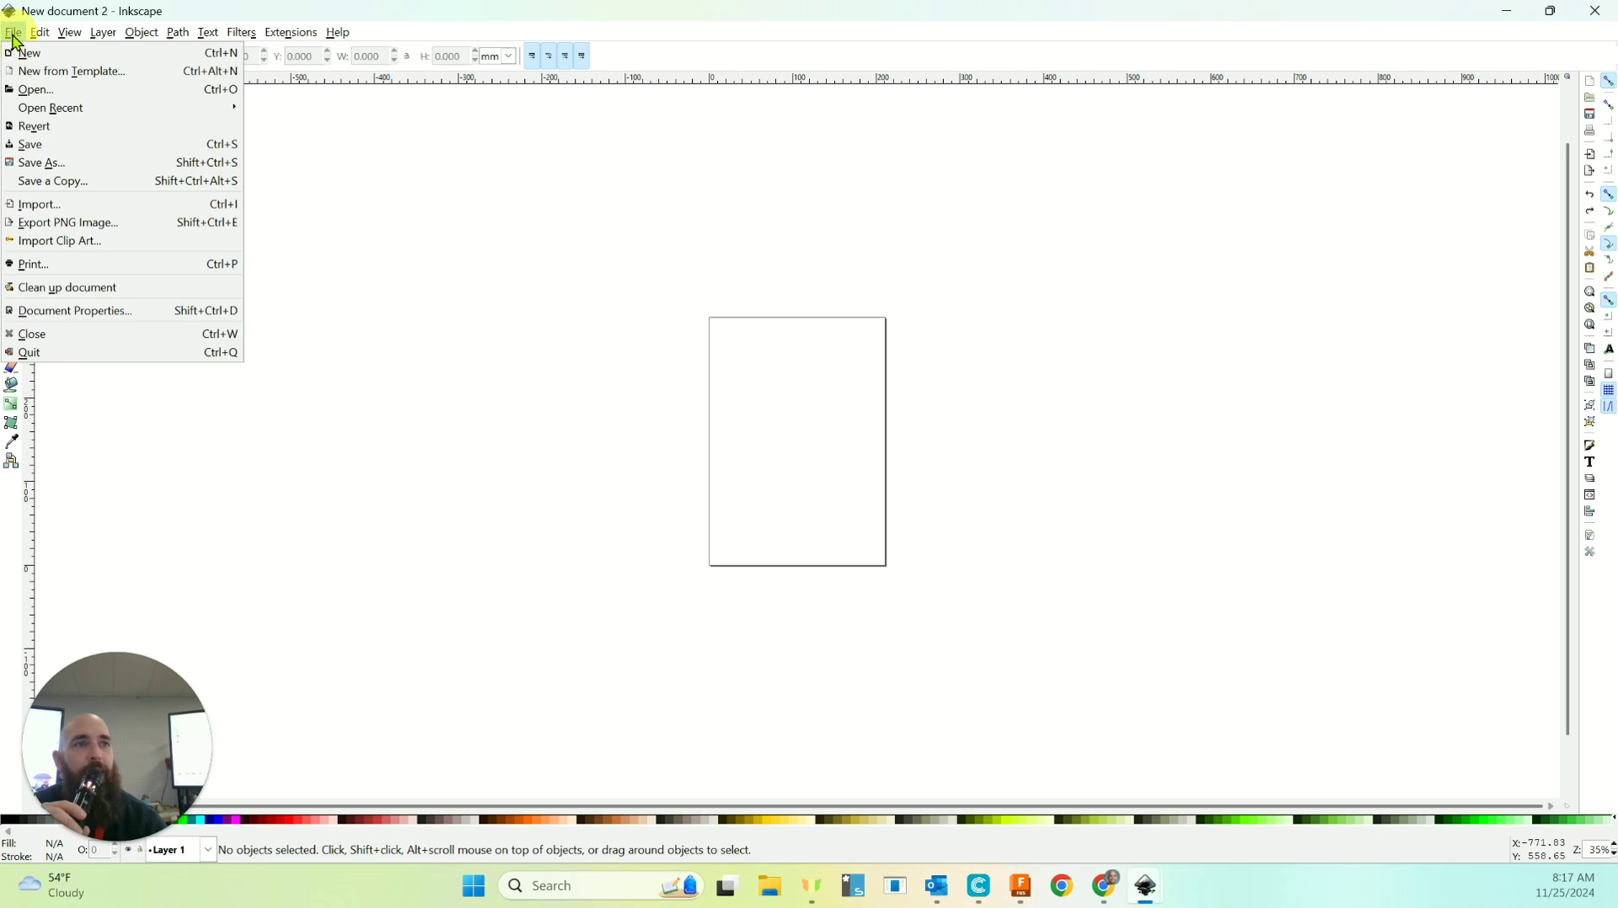
click(86, 206)
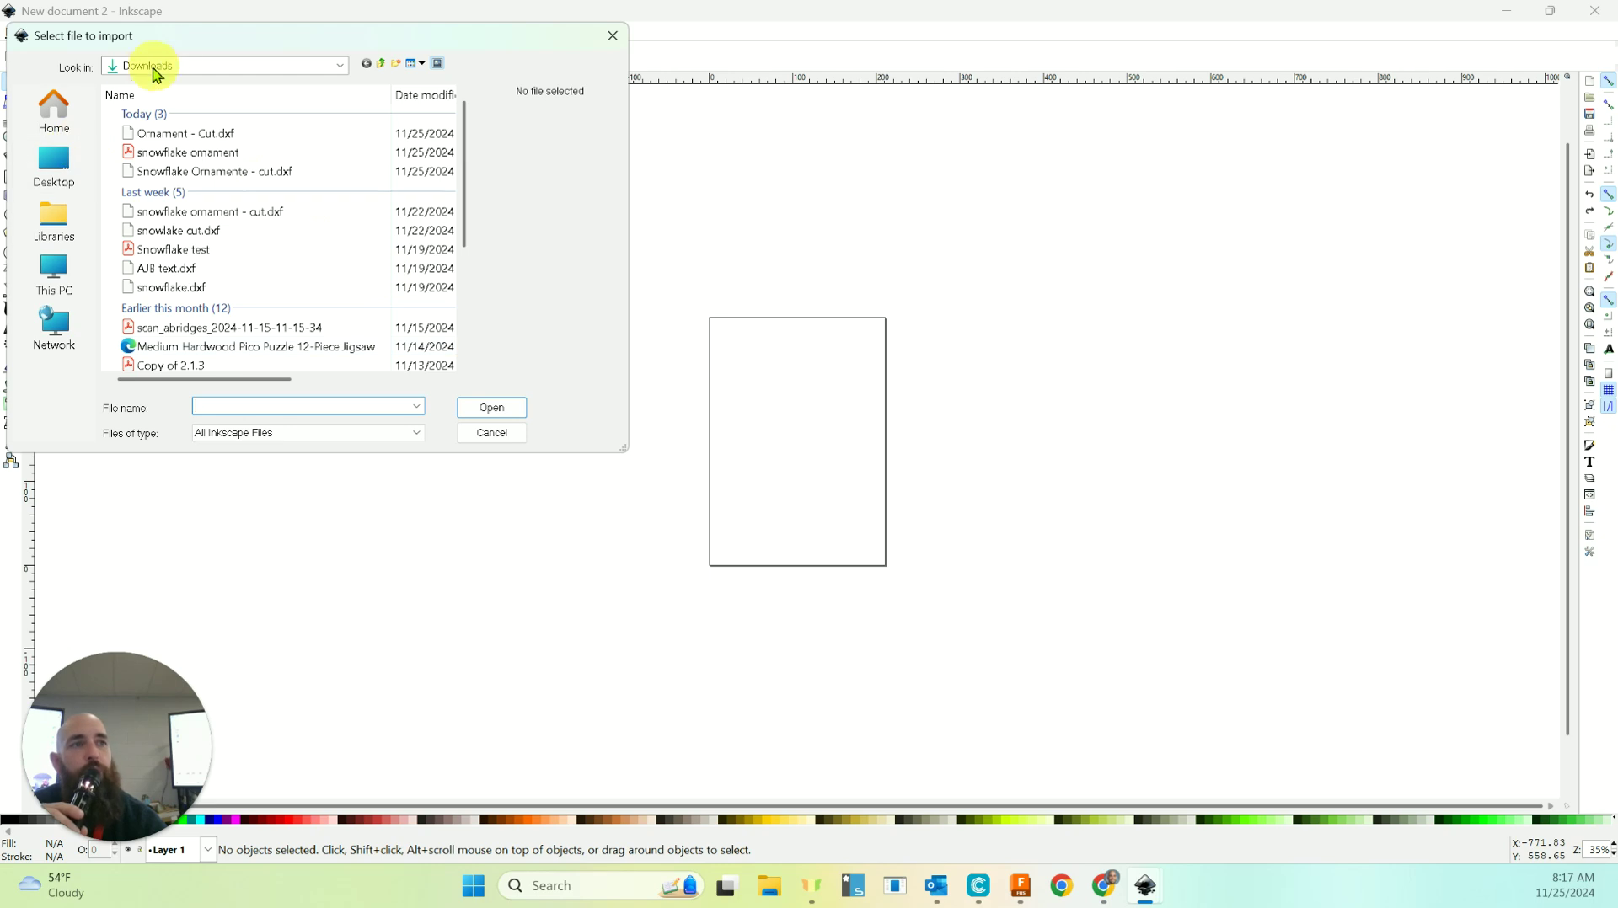
click(65, 181)
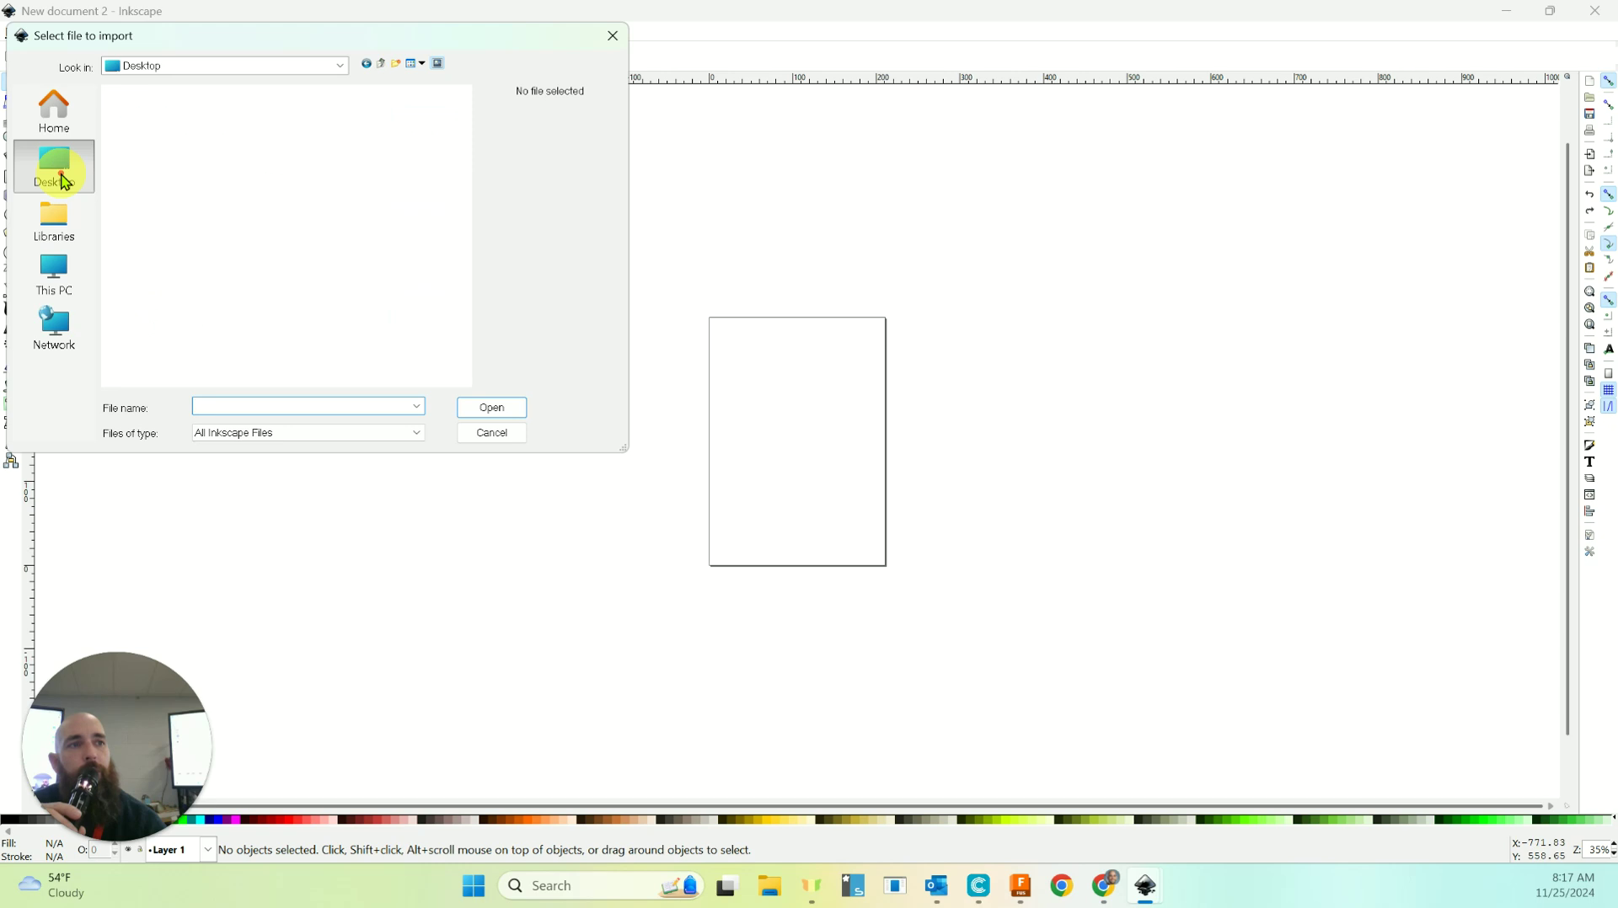
scroll(171, 337, down, 2)
scroll(169, 336, down, 3)
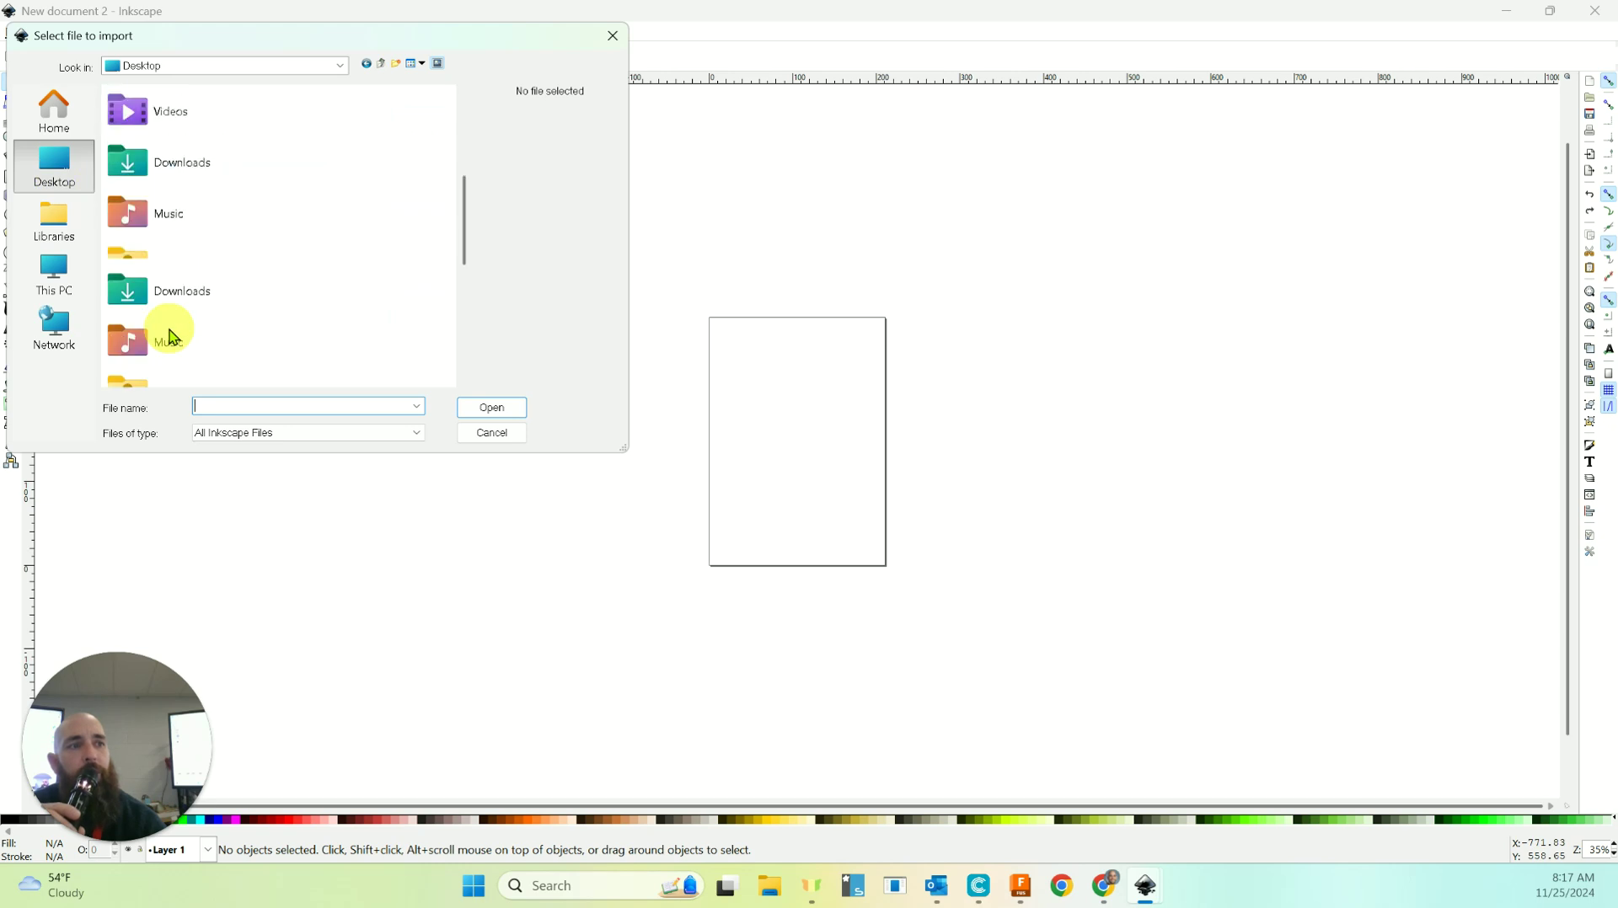
double_click(171, 163)
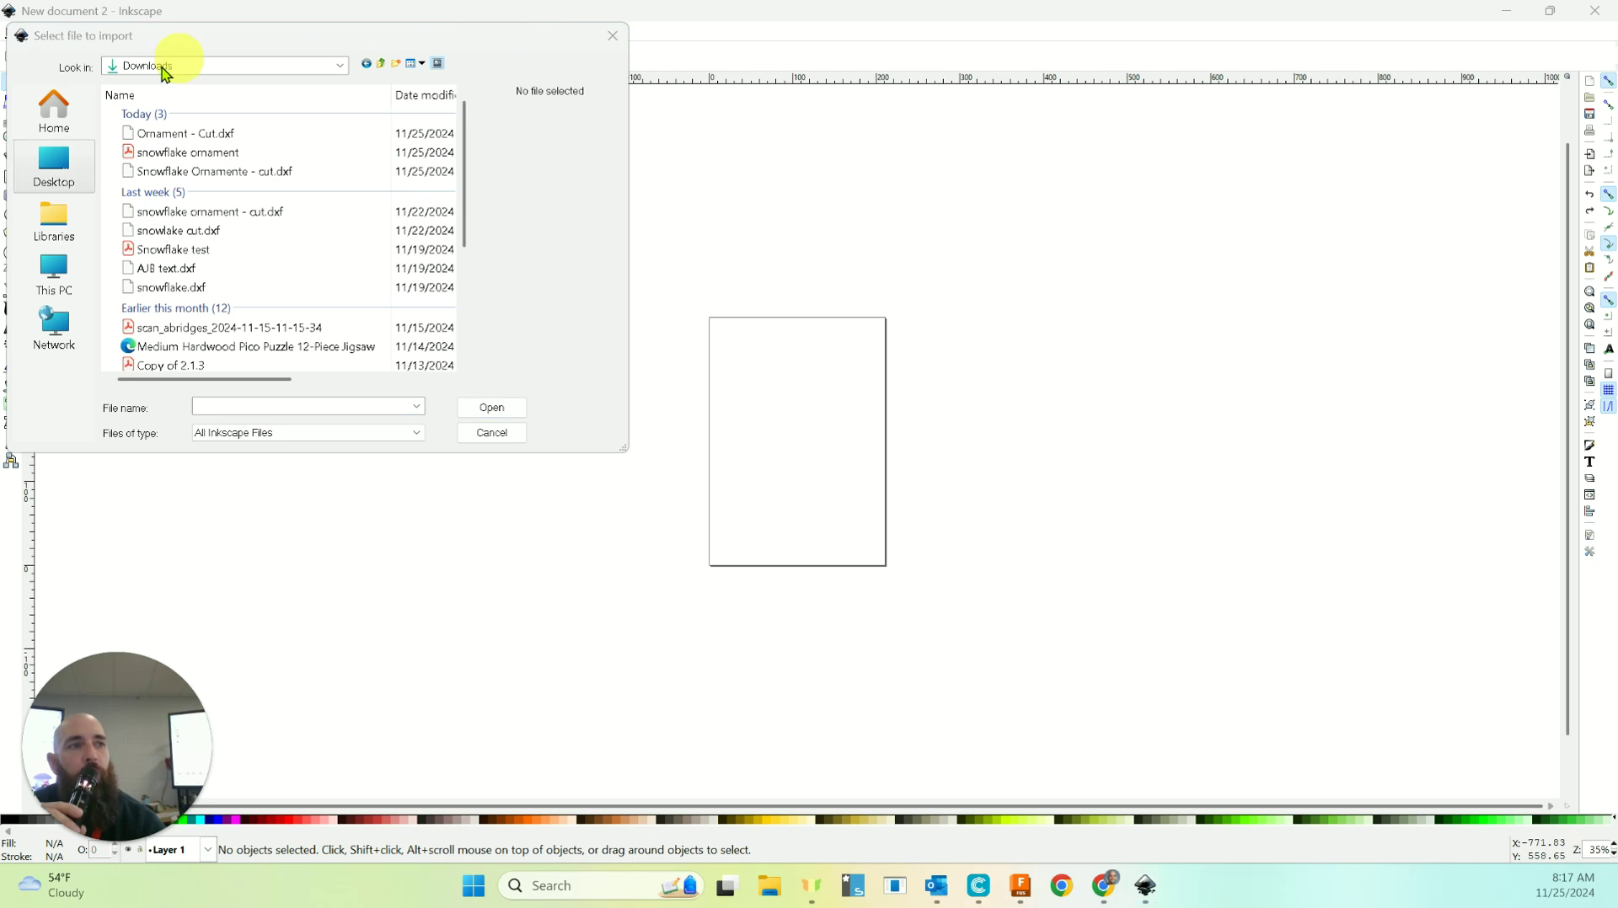
click(172, 135)
click(492, 408)
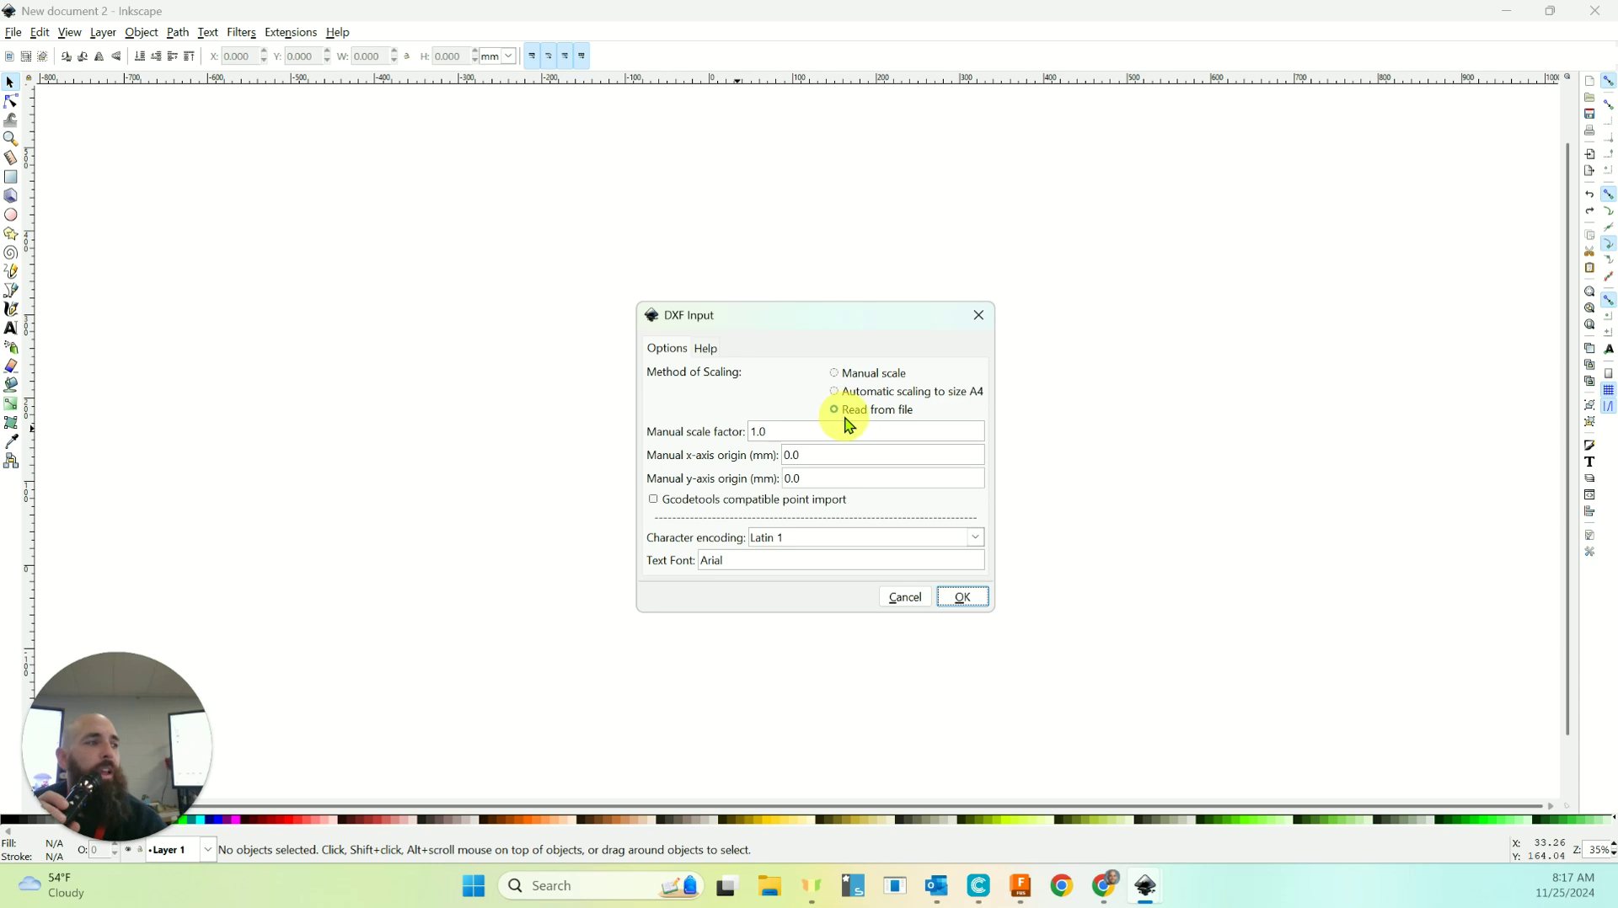
click(963, 597)
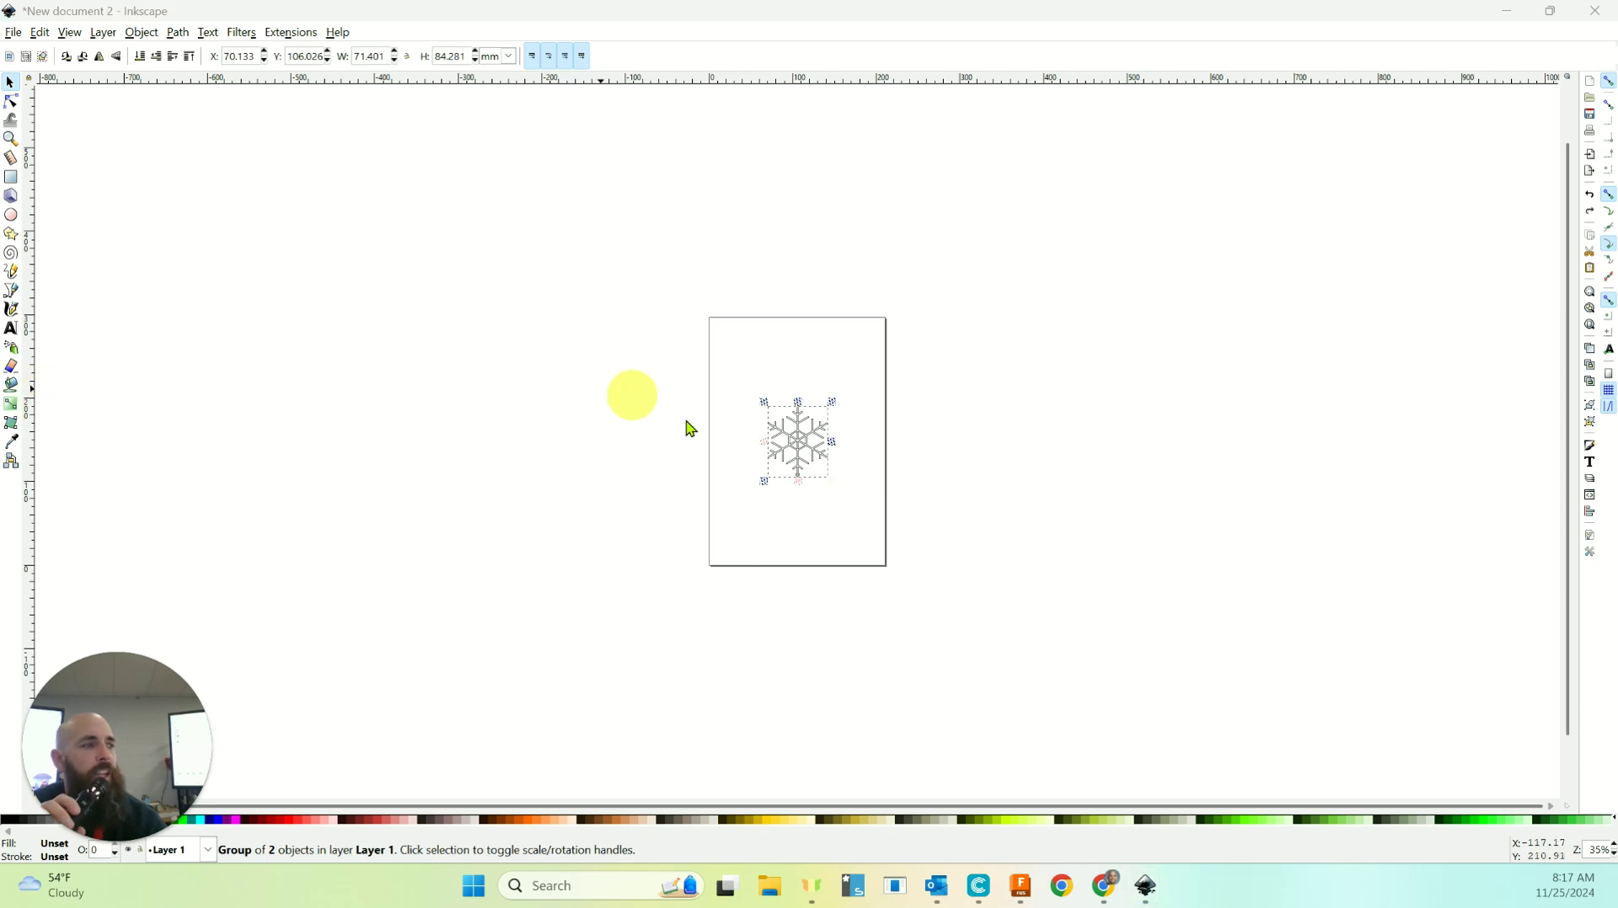
Select the imported snowflake group and open the Transform settings for it.
scroll(806, 437, up, 3)
scroll(804, 464, down, 1)
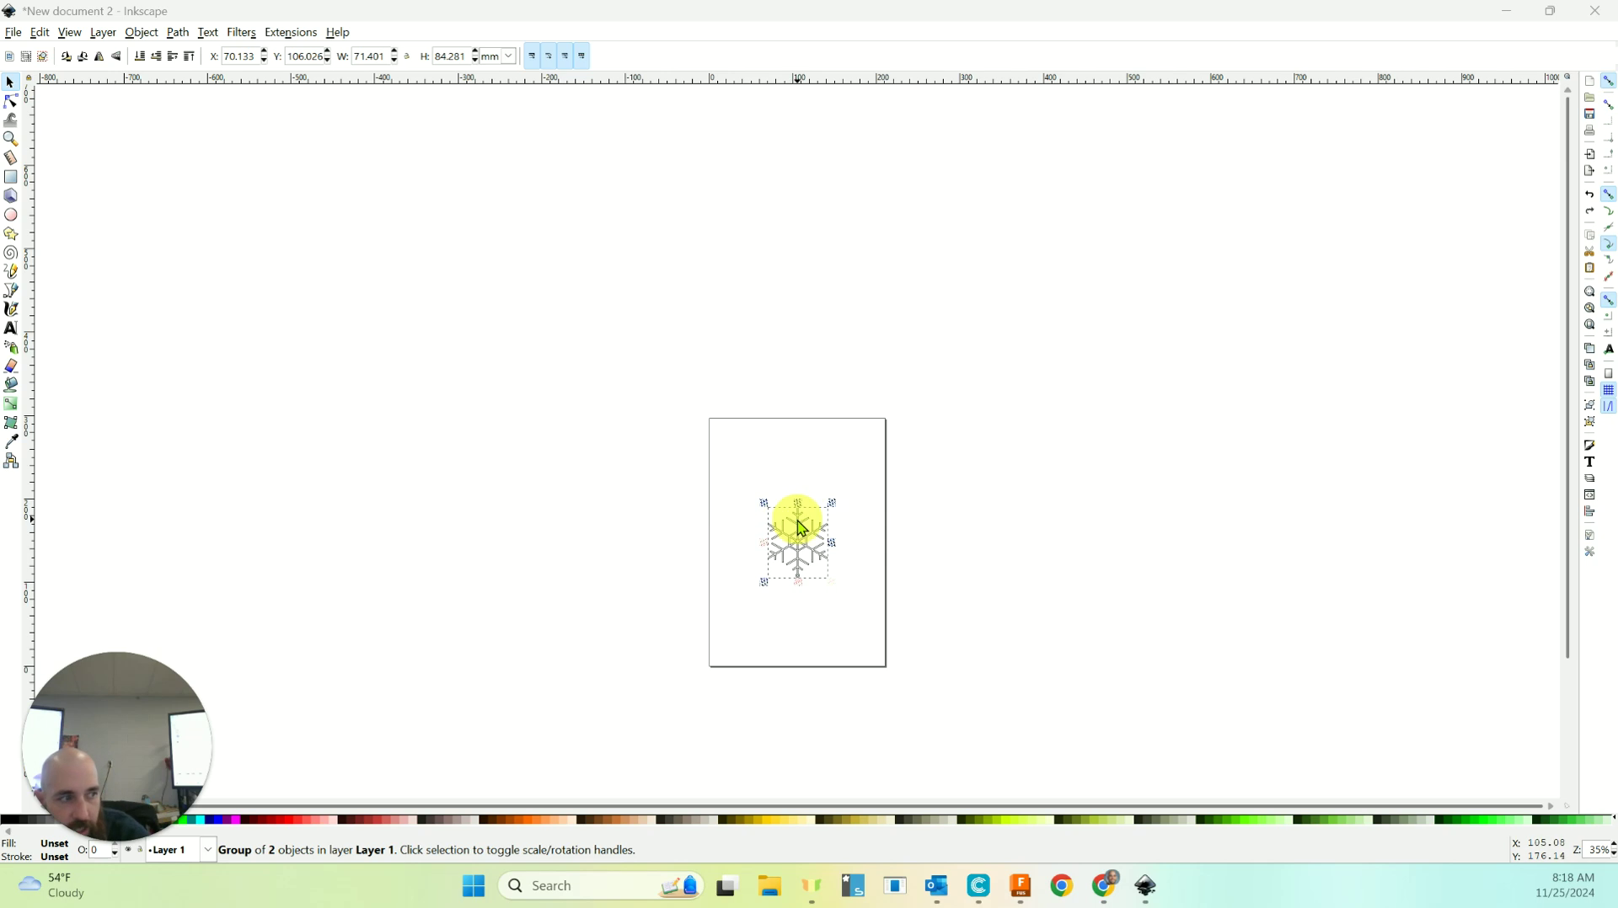
scroll(805, 541, up, 4)
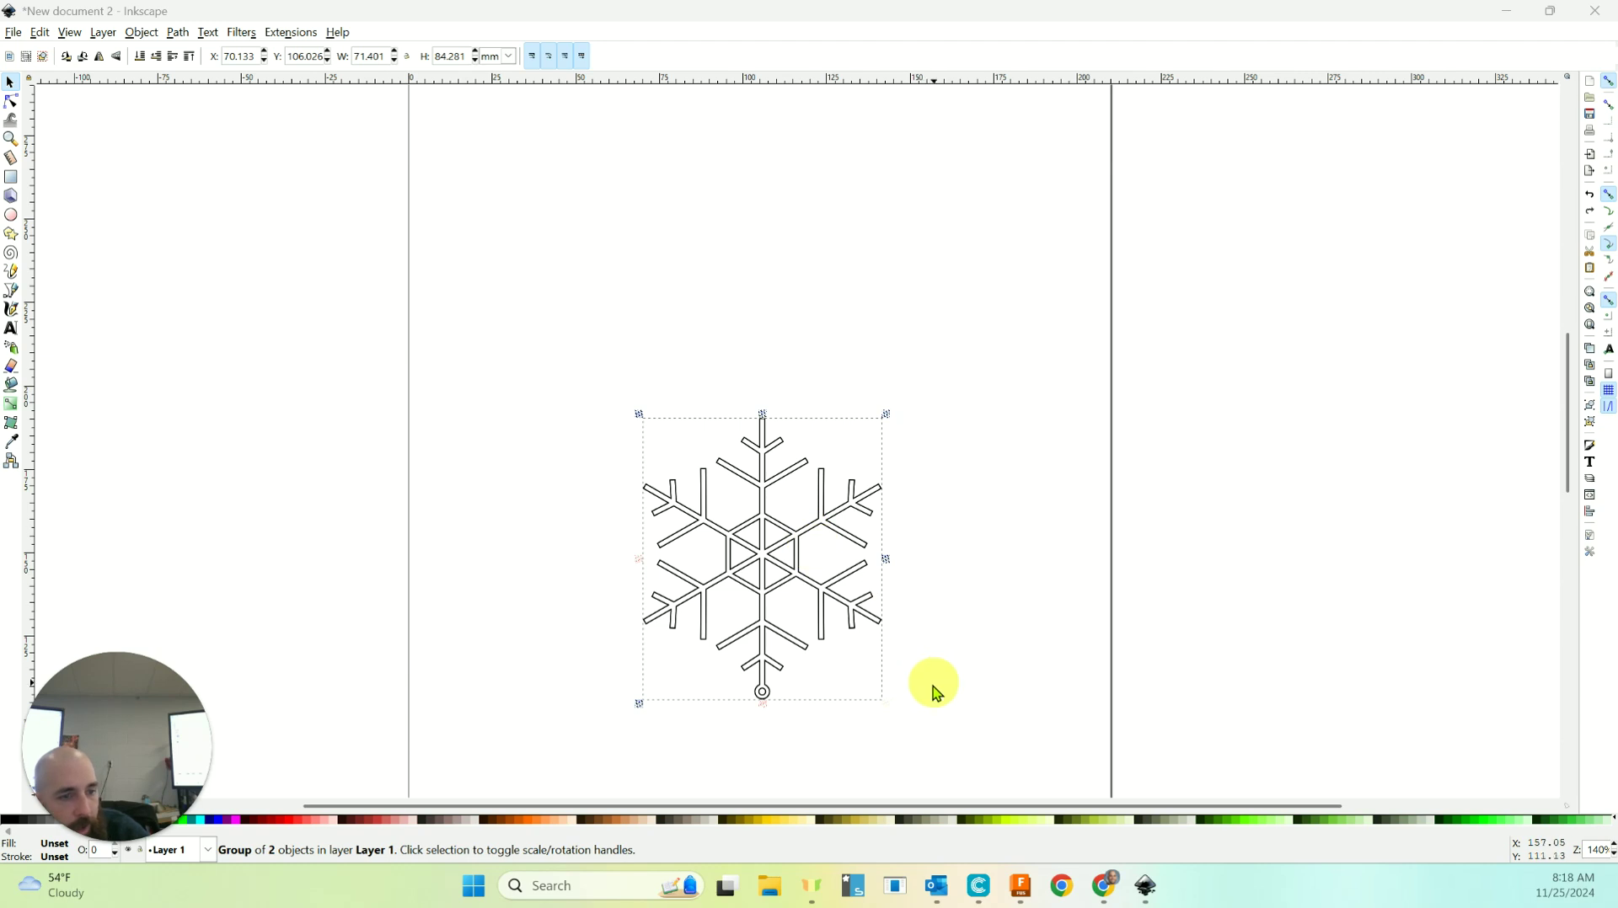
scroll(924, 723, down, 3)
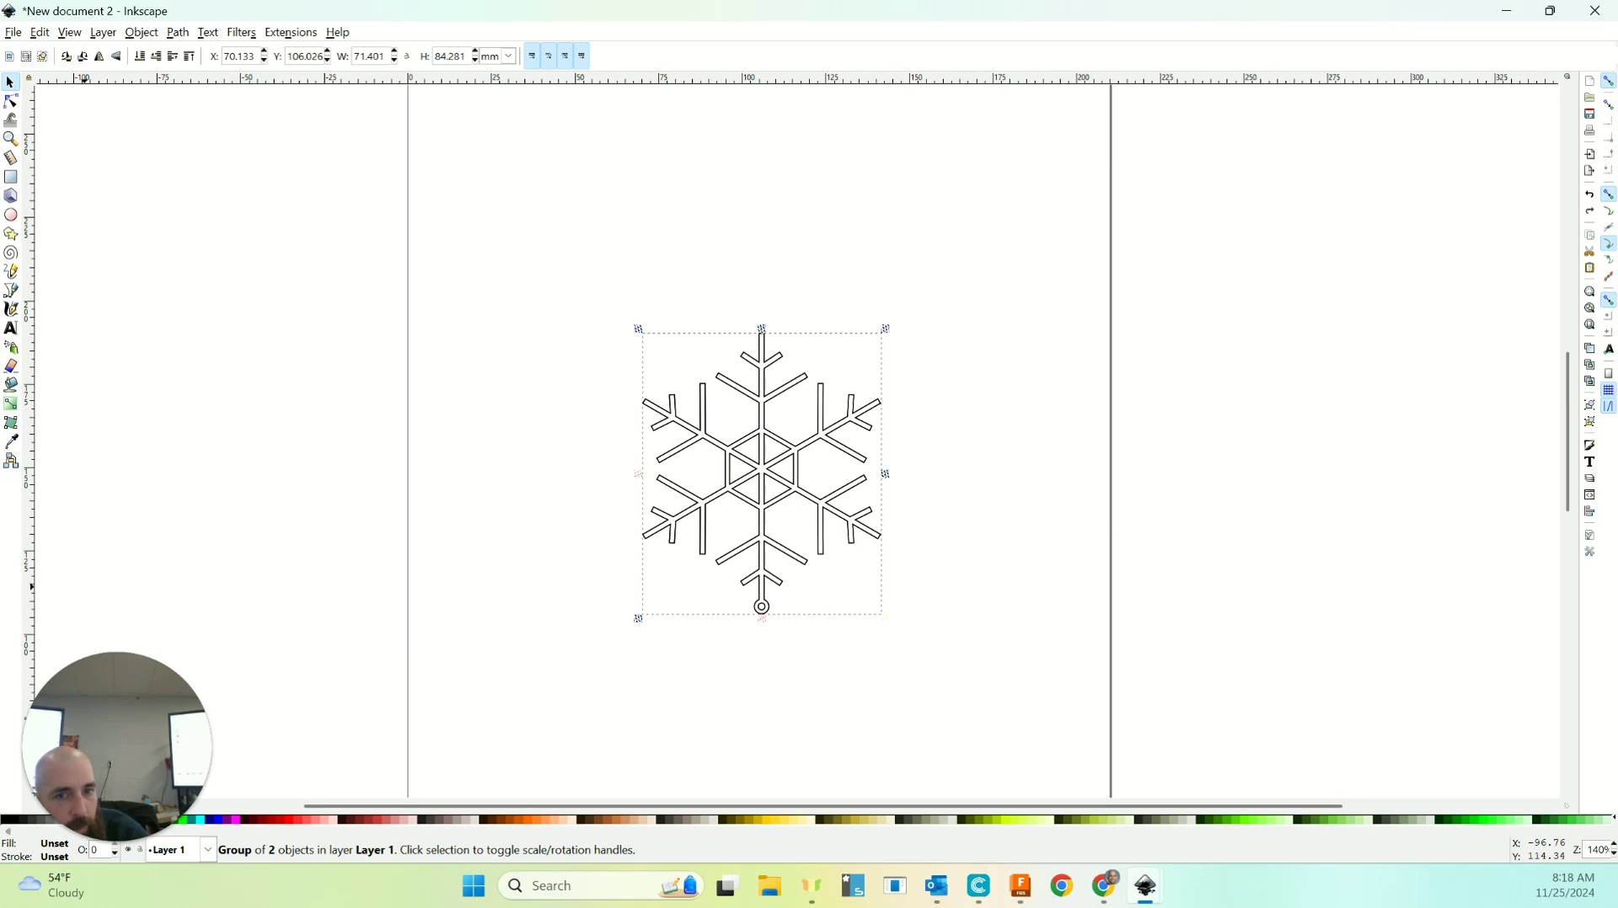
scroll(1298, 355, up, 1)
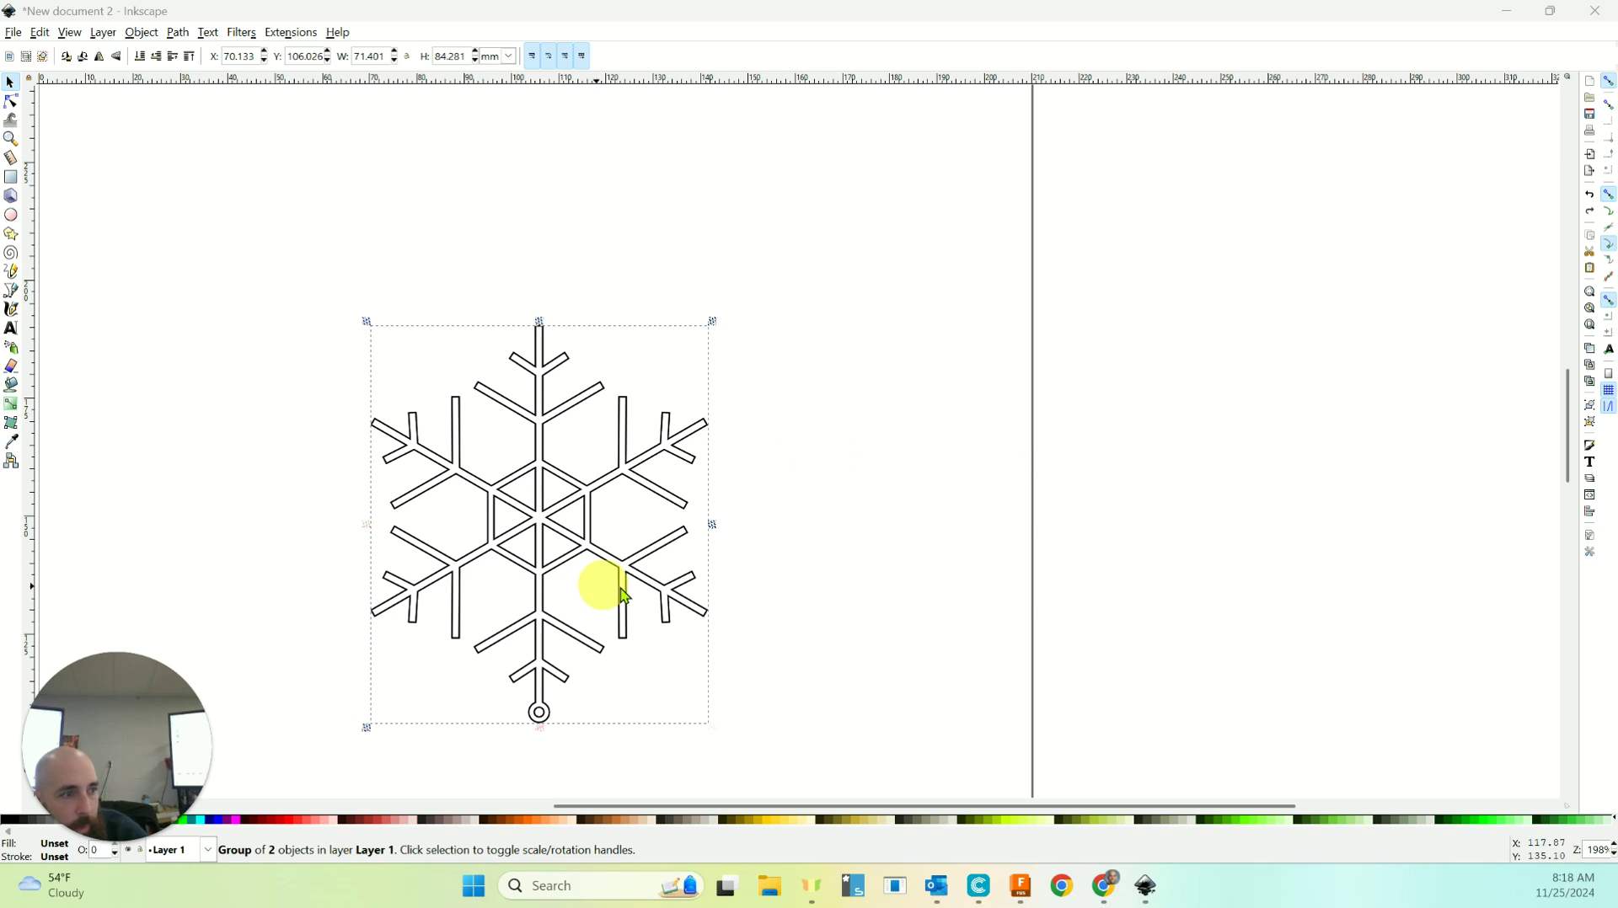
click(832, 605)
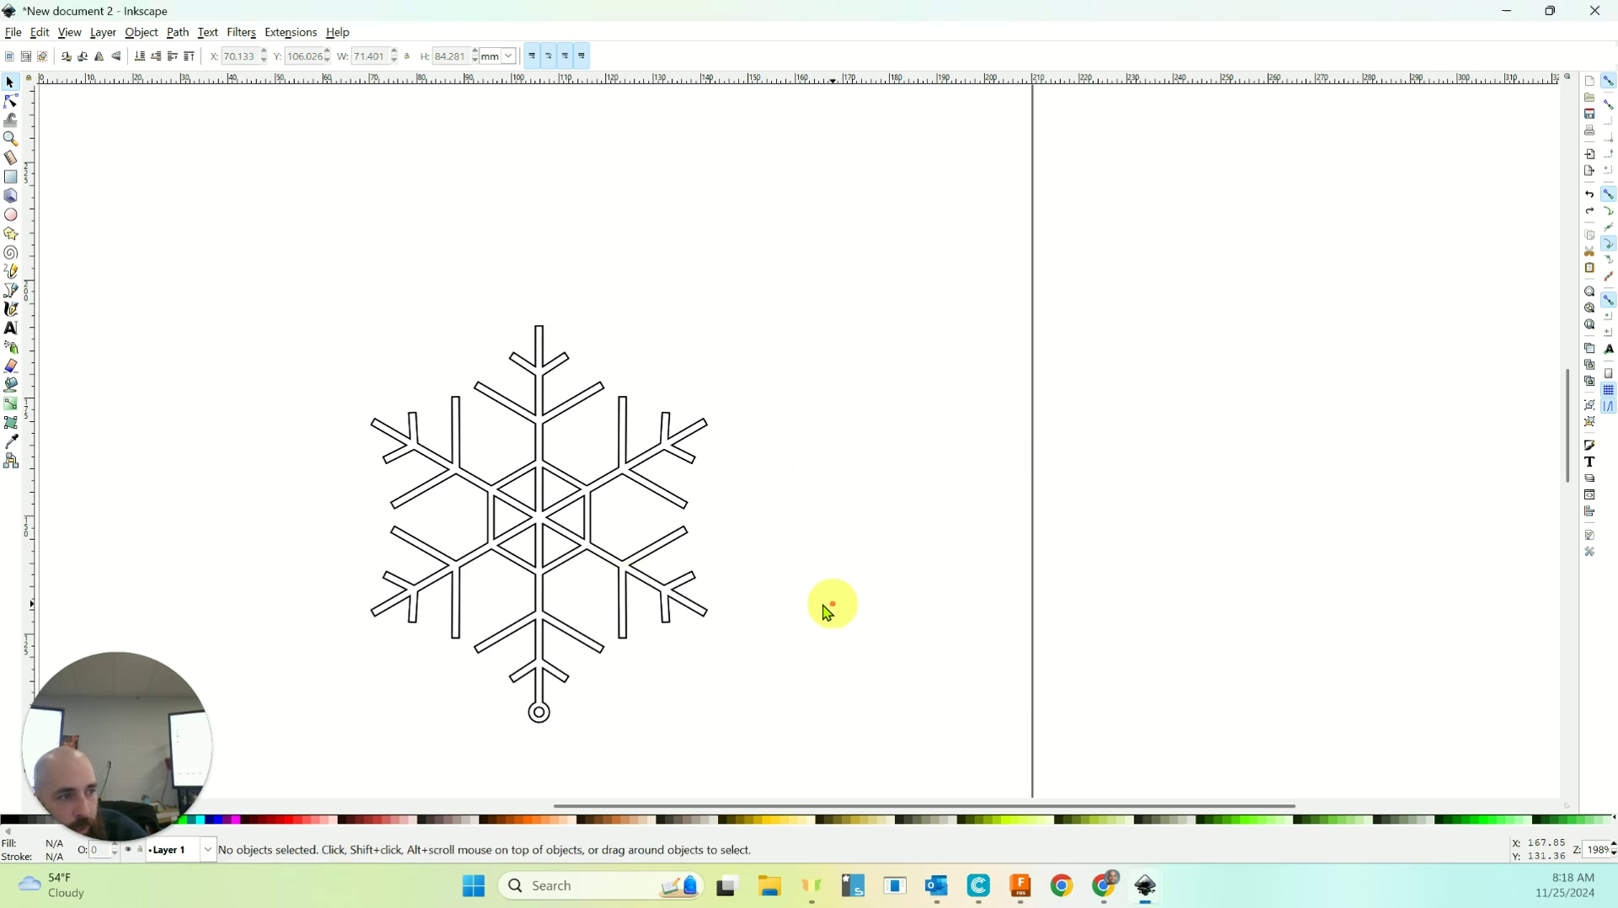
click(544, 637)
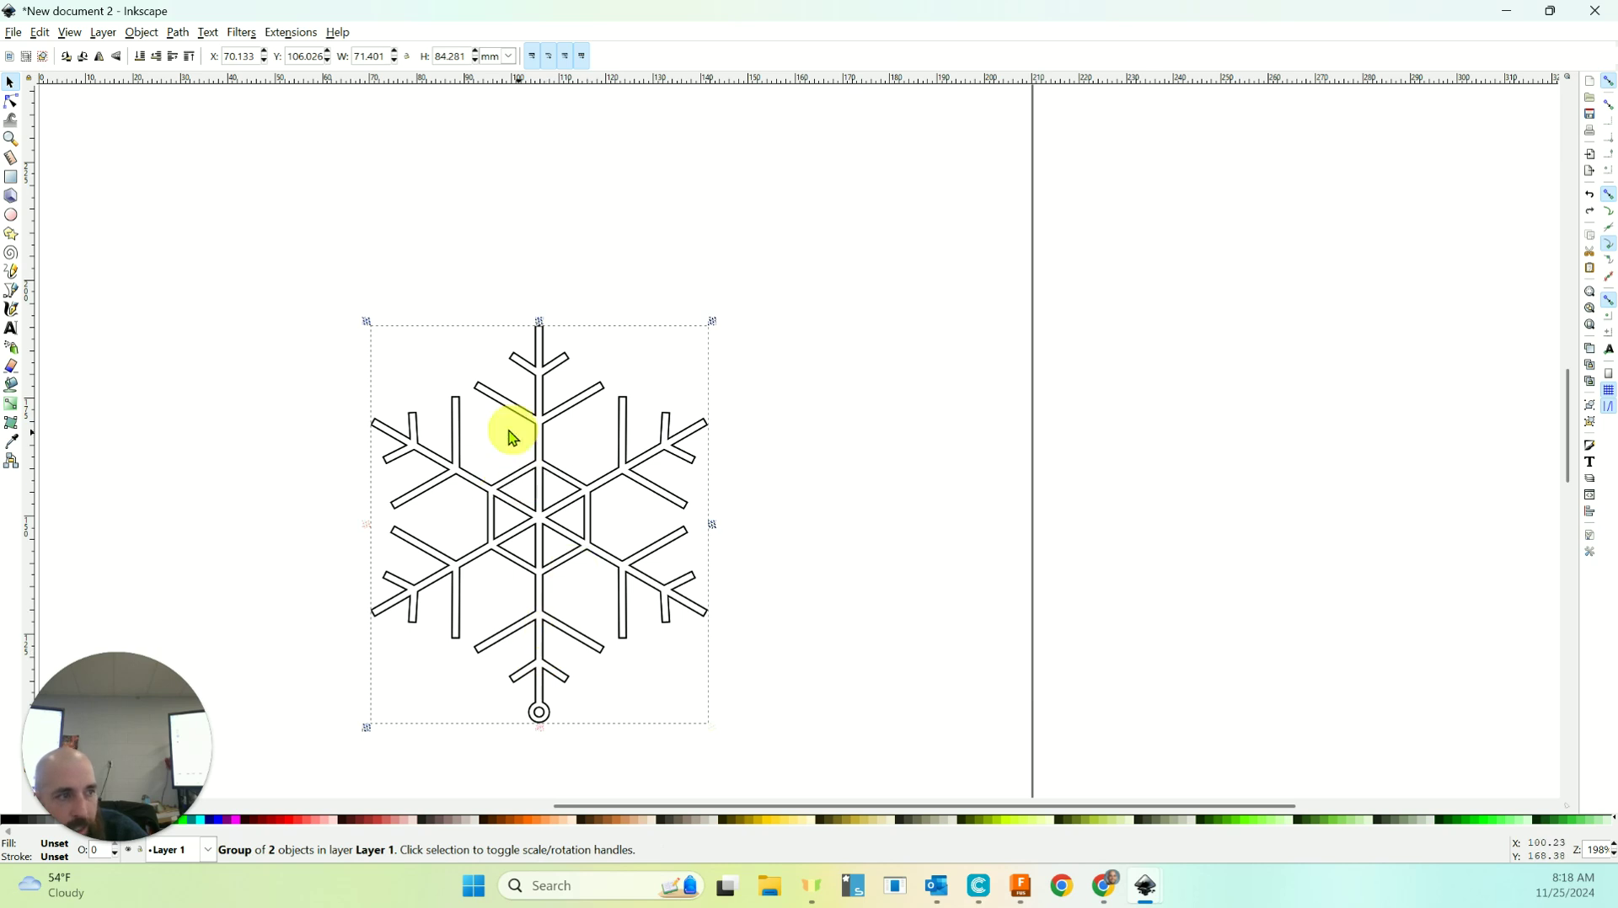
click(141, 33)
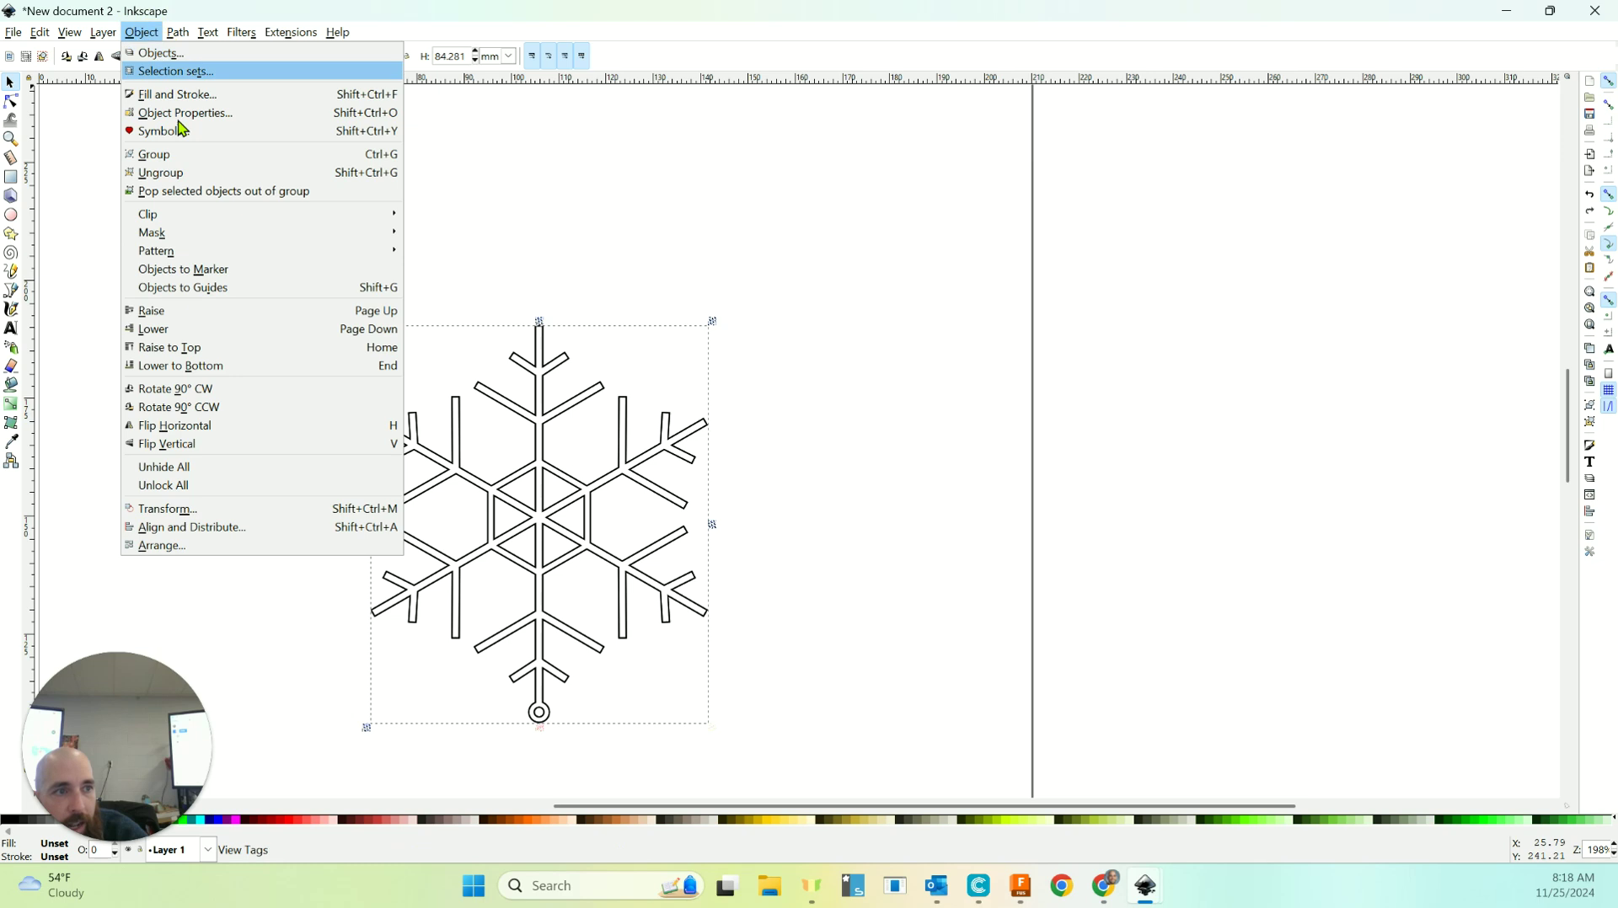
click(206, 514)
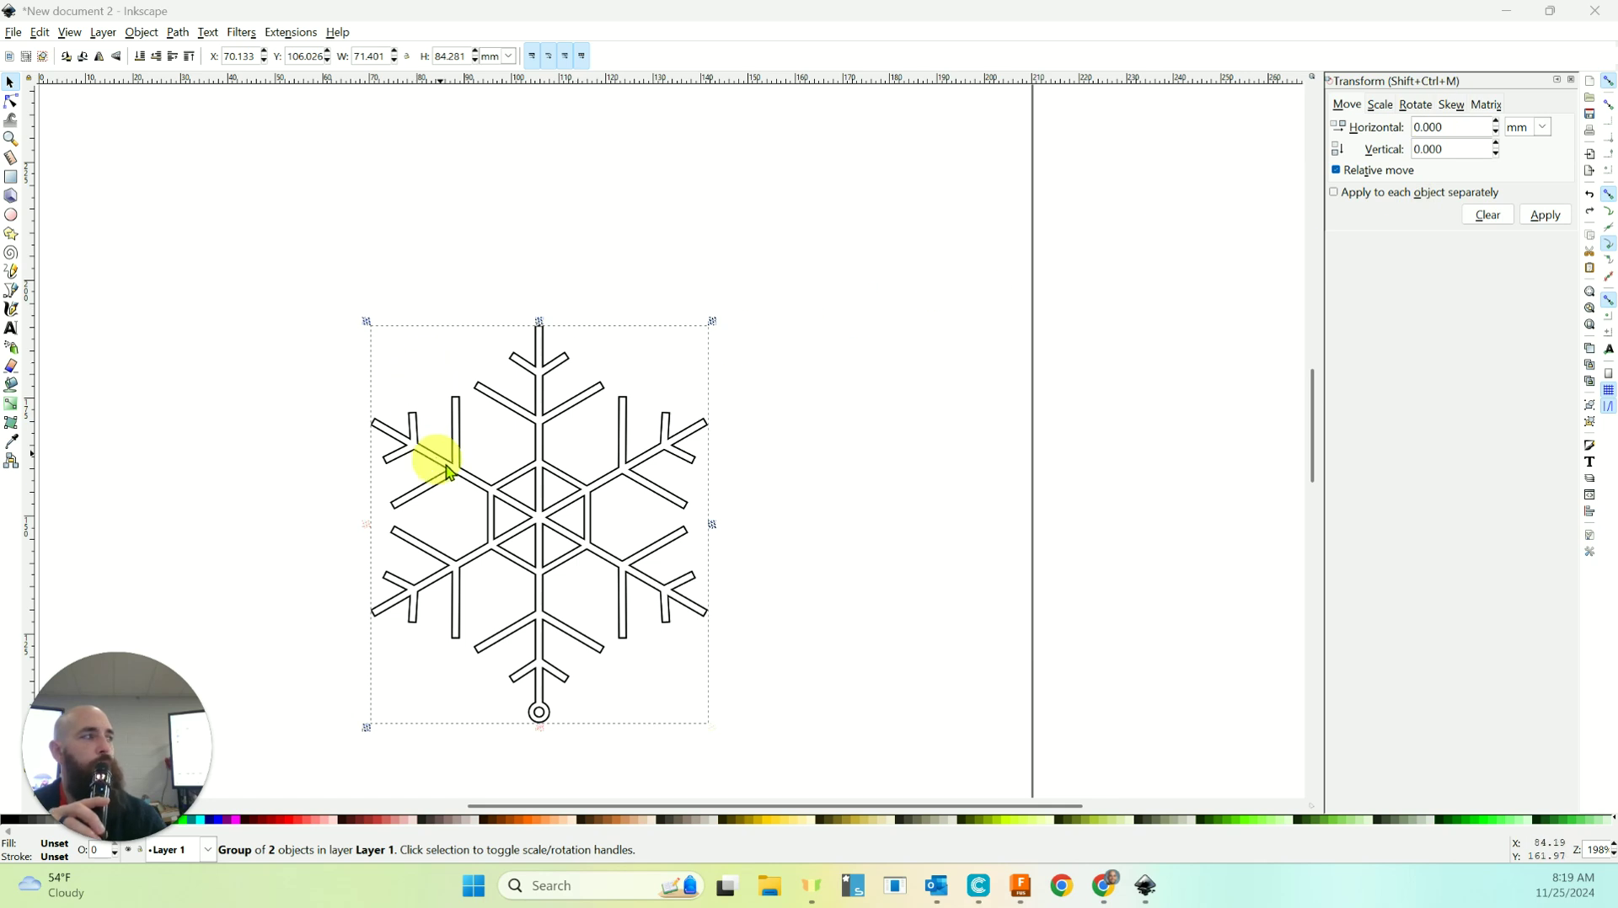
Flip the snowflake group vertically so its hanging ring is at the upper end.
click(532, 242)
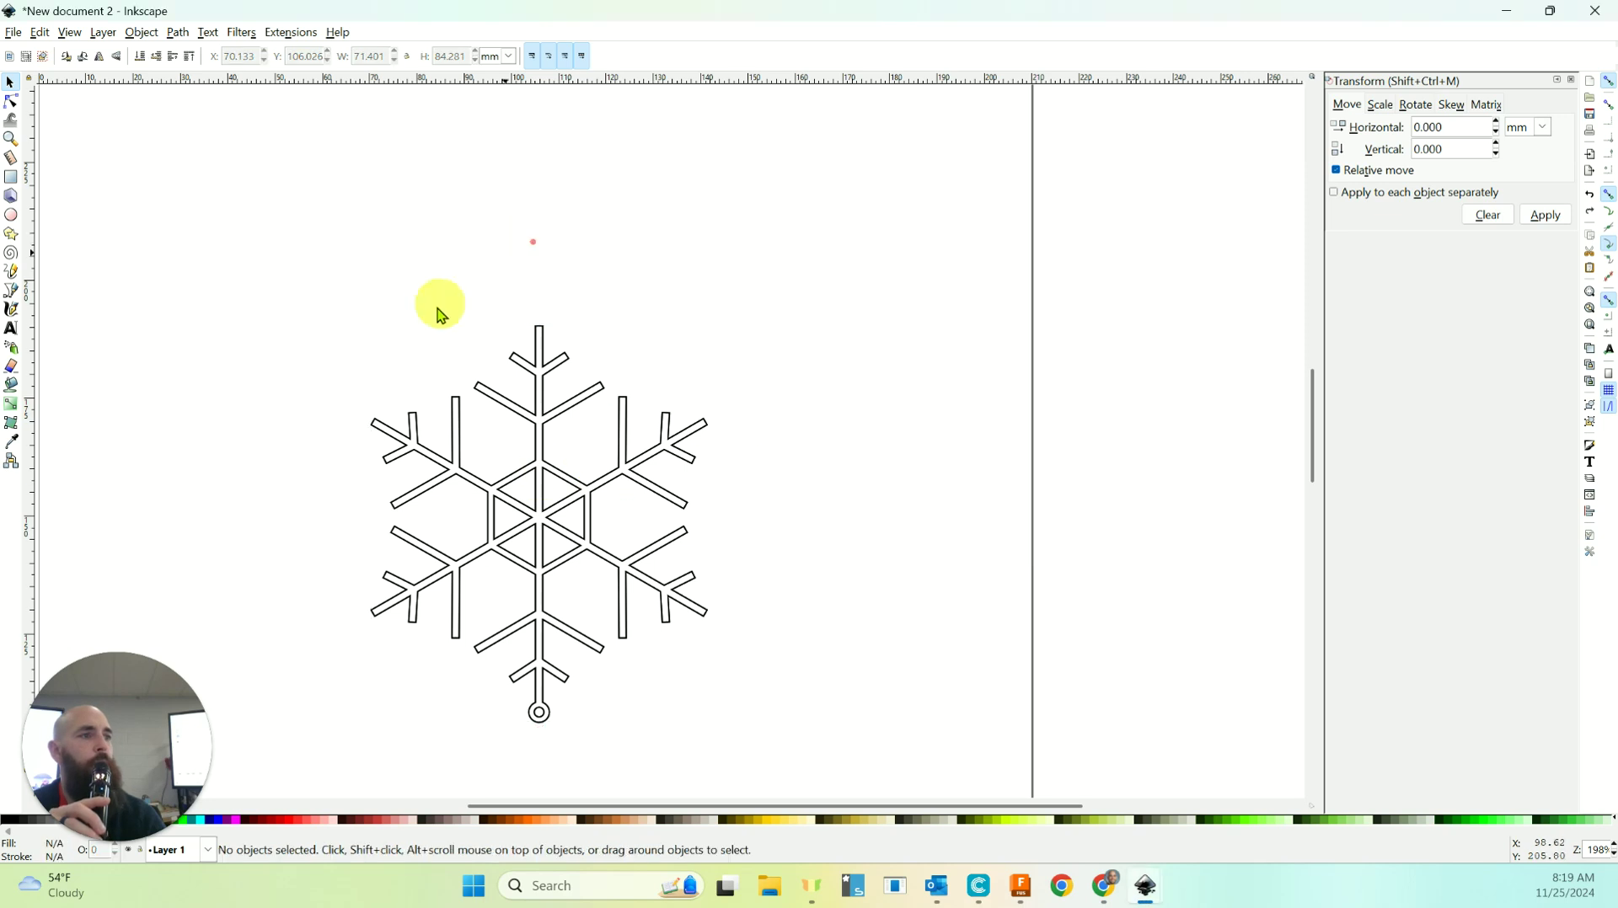
click(508, 556)
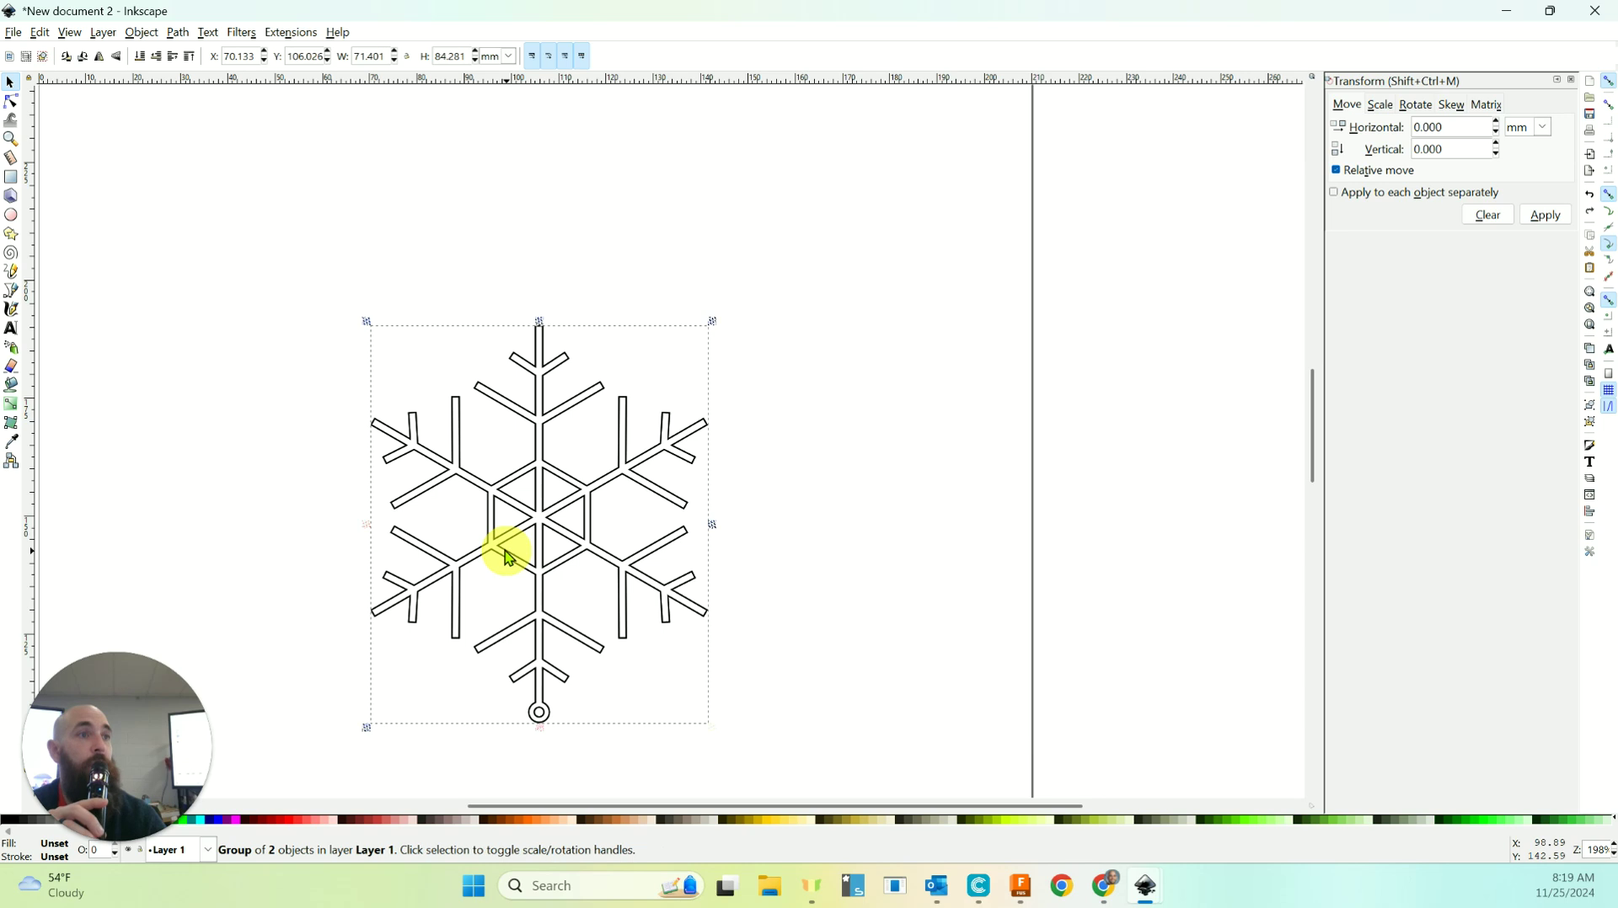
click(152, 35)
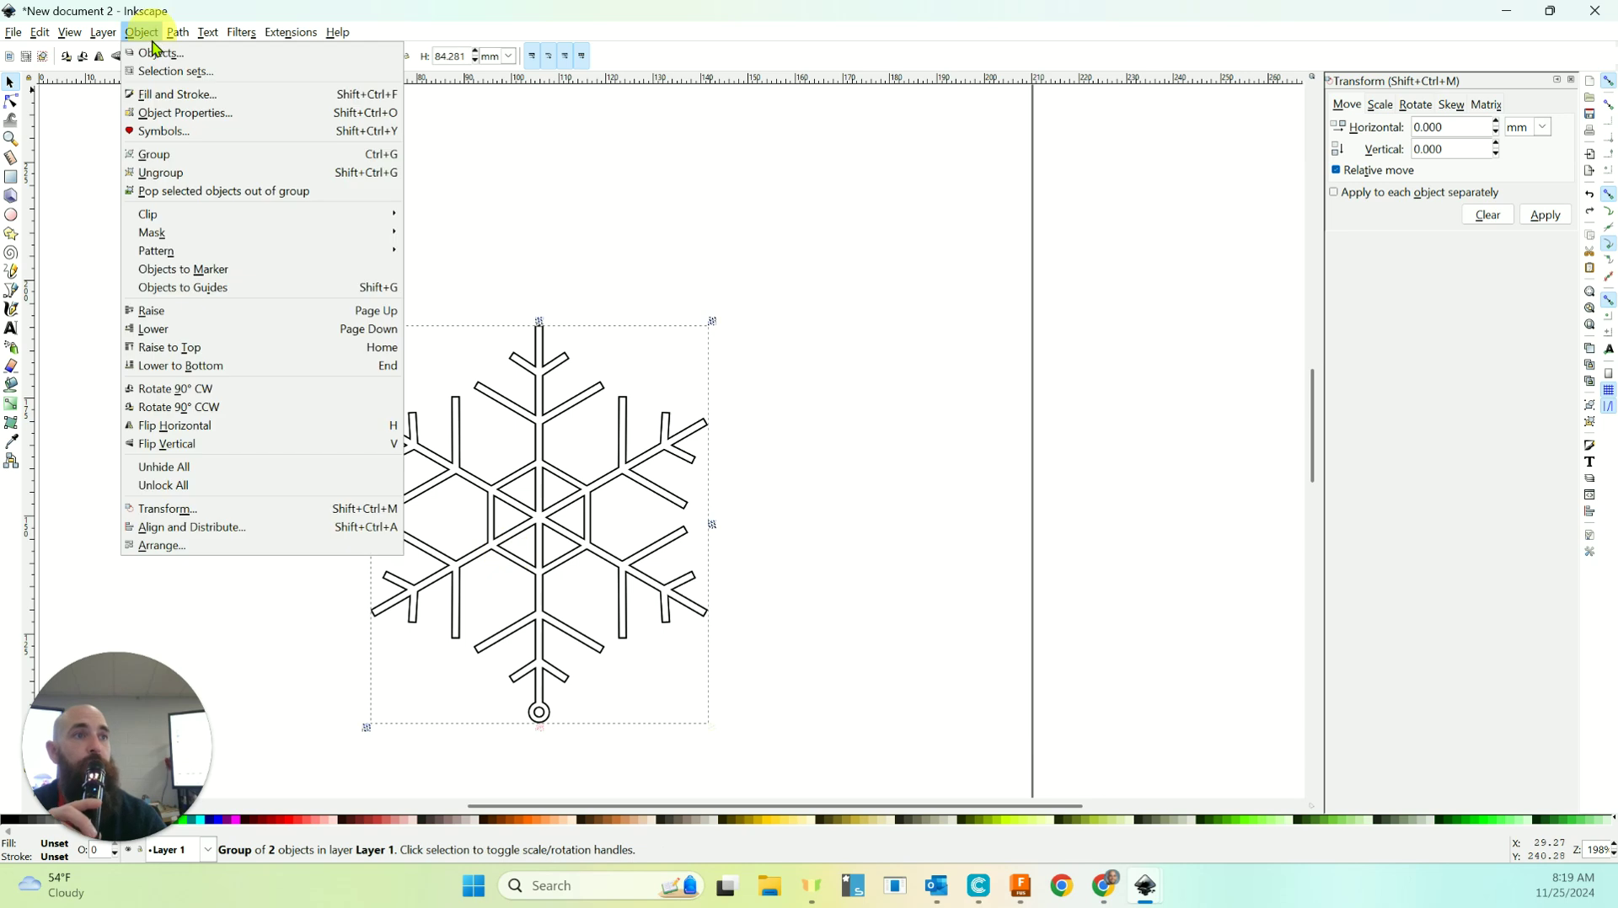
click(193, 448)
click(193, 447)
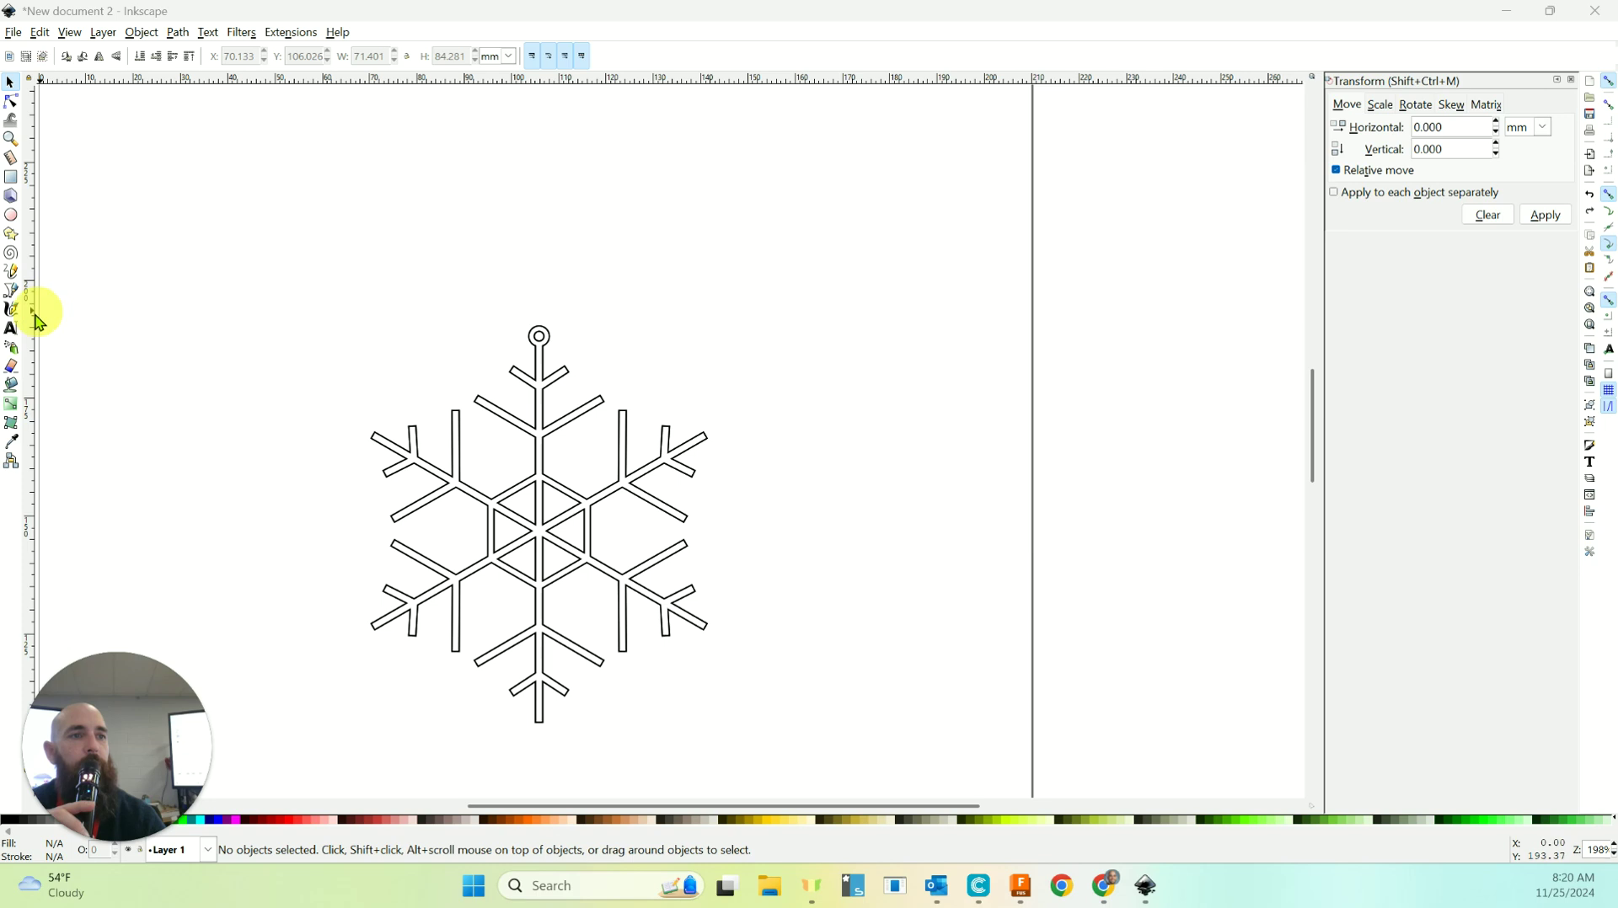
Add the text "Happy Holidays" in the empty area above the snowflake.
click(12, 330)
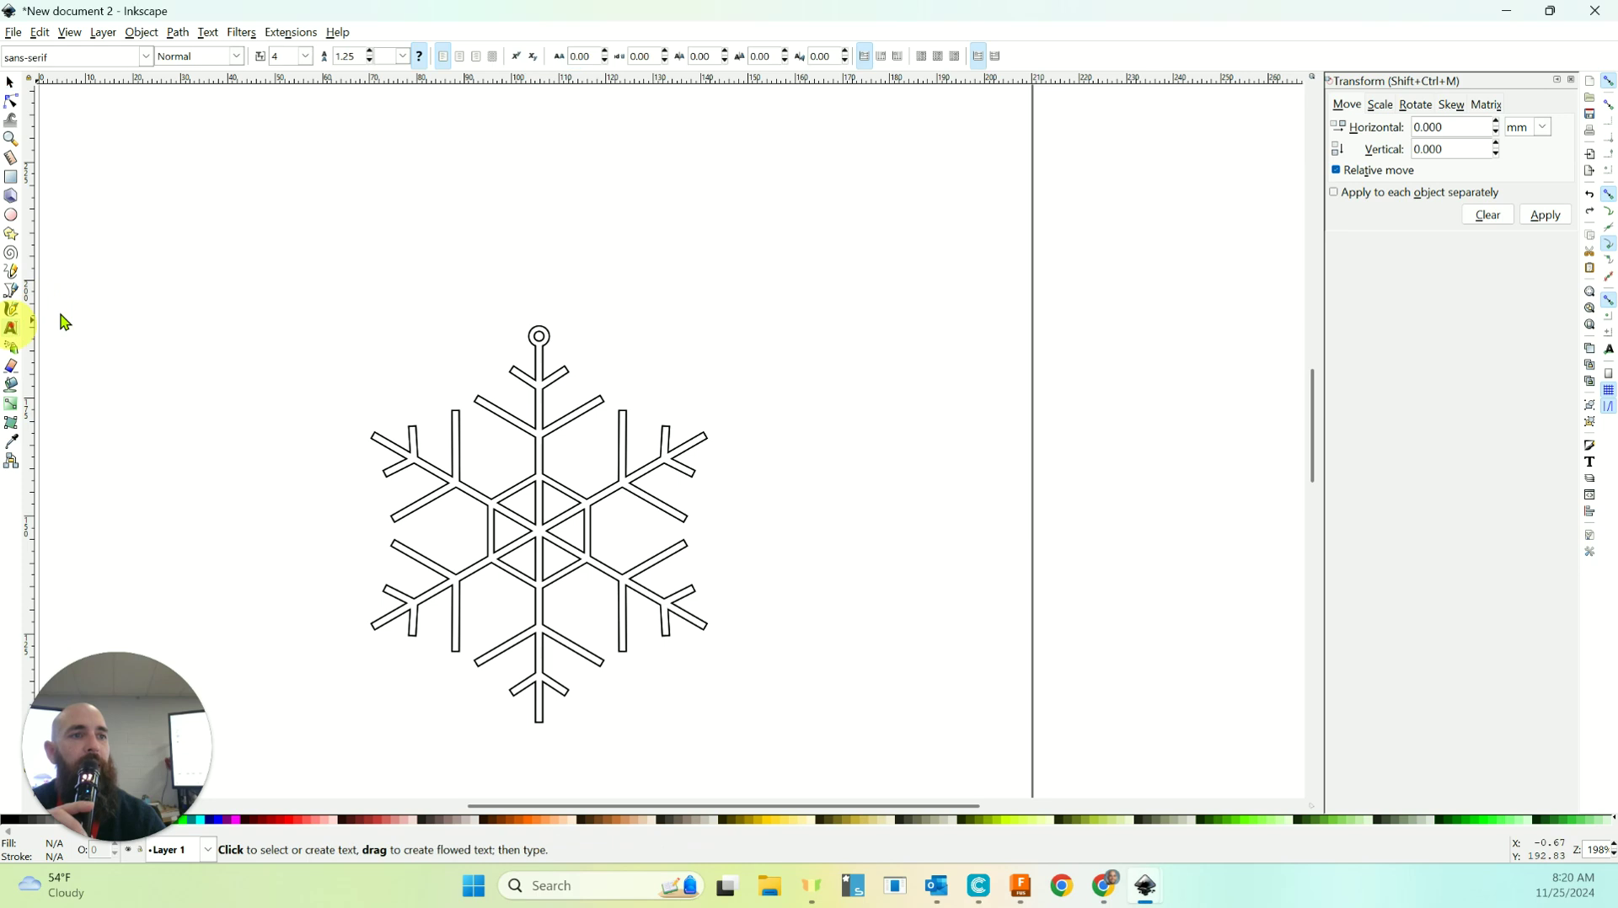
click(323, 203)
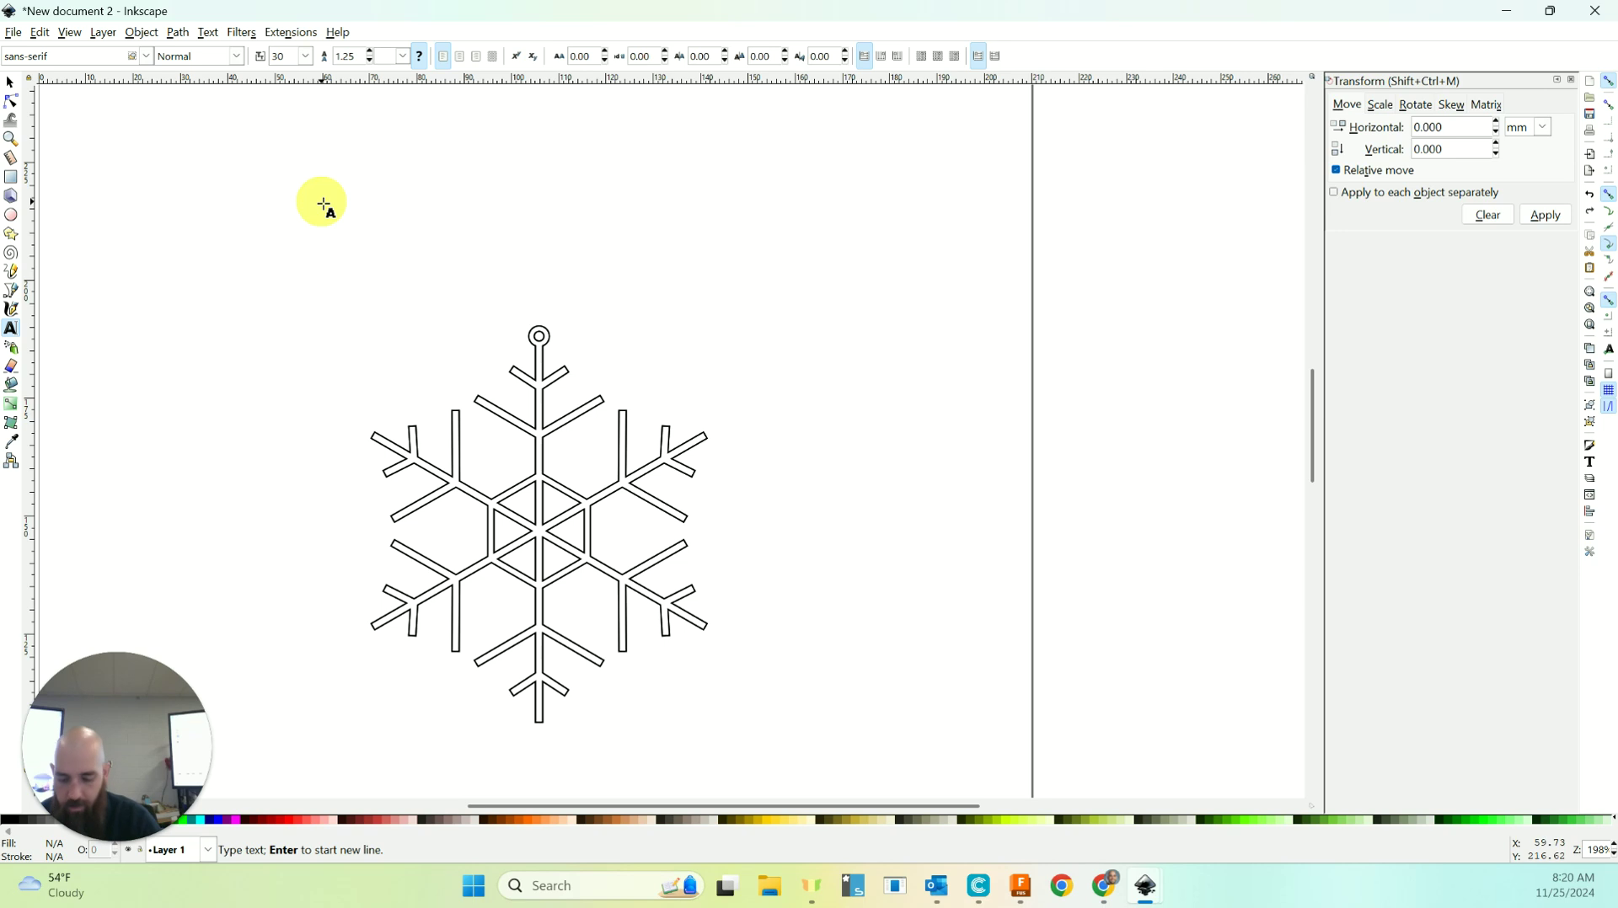
text(Happy)
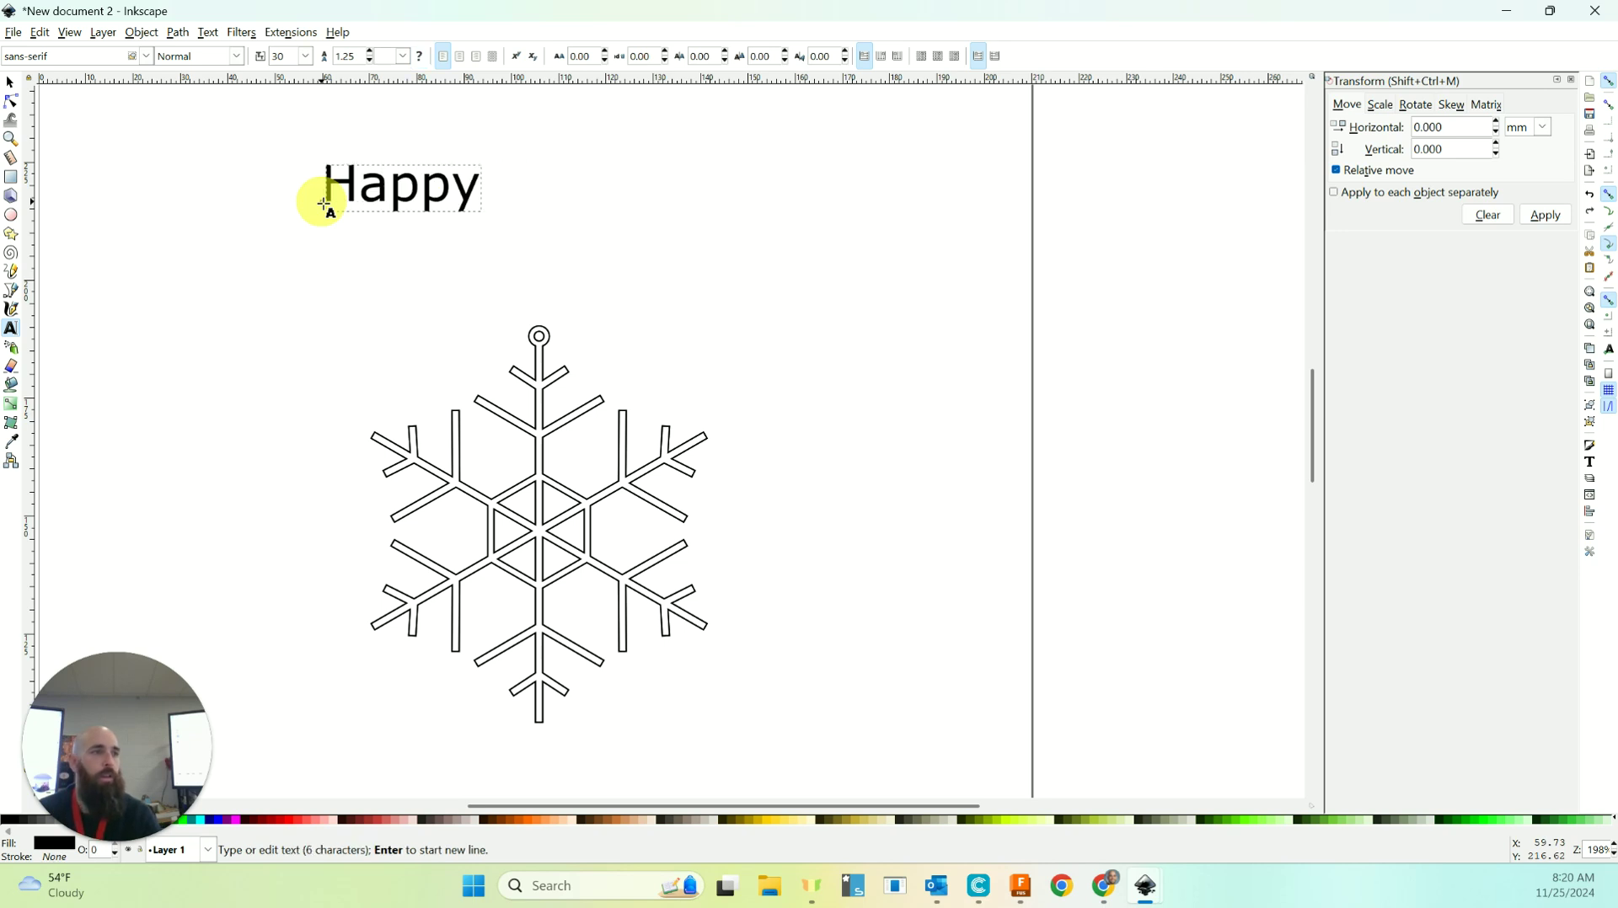
text( Holidays)
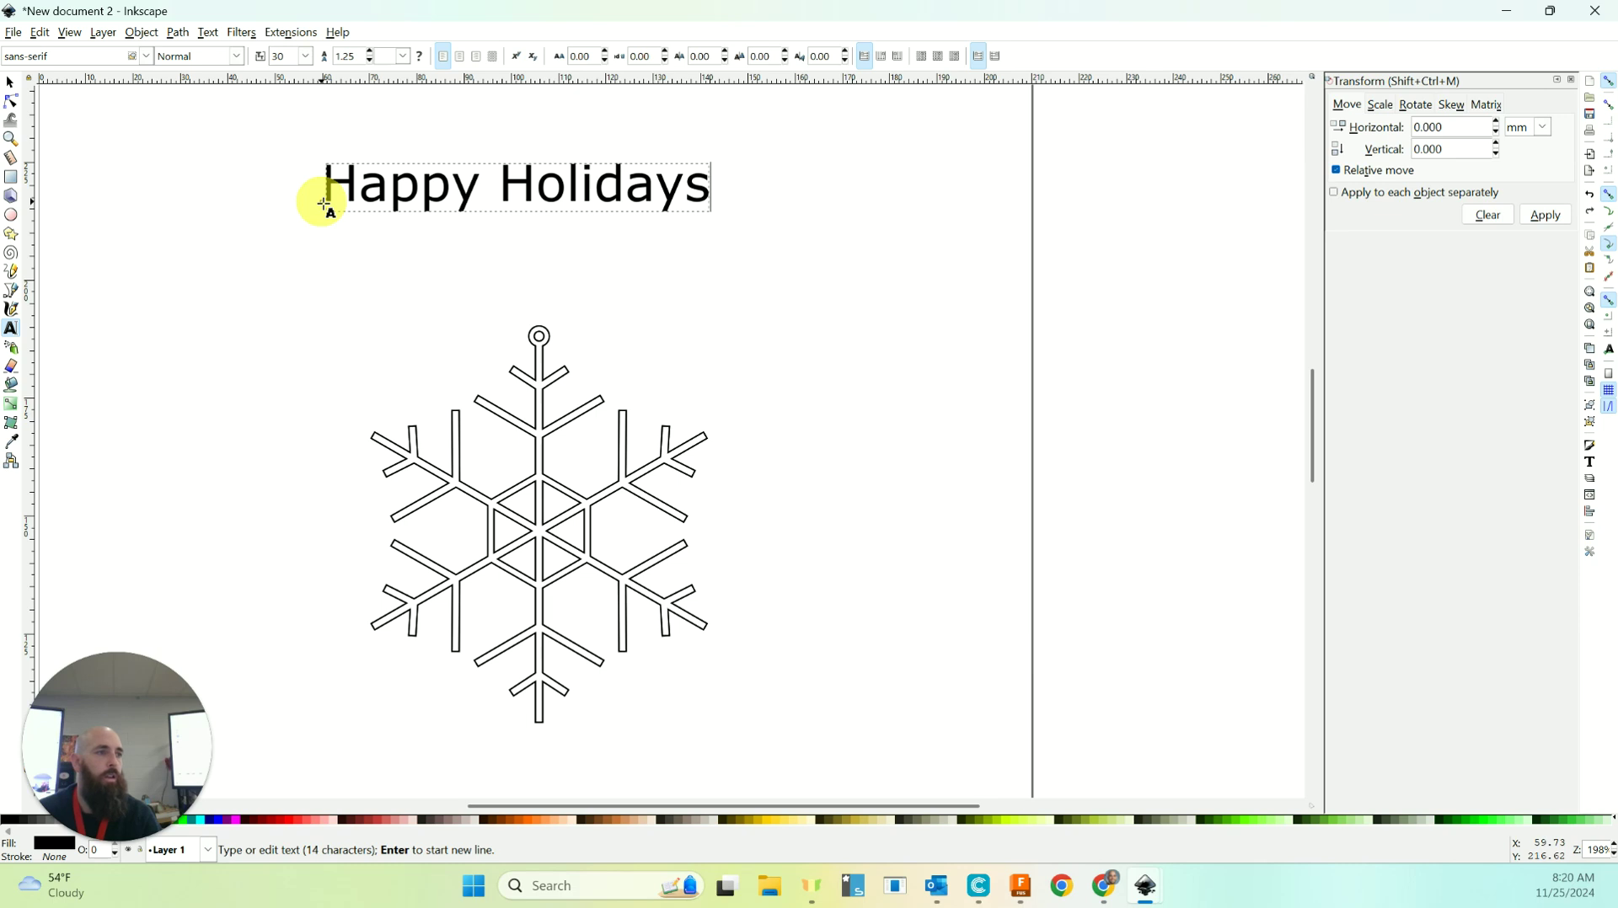
click(763, 229)
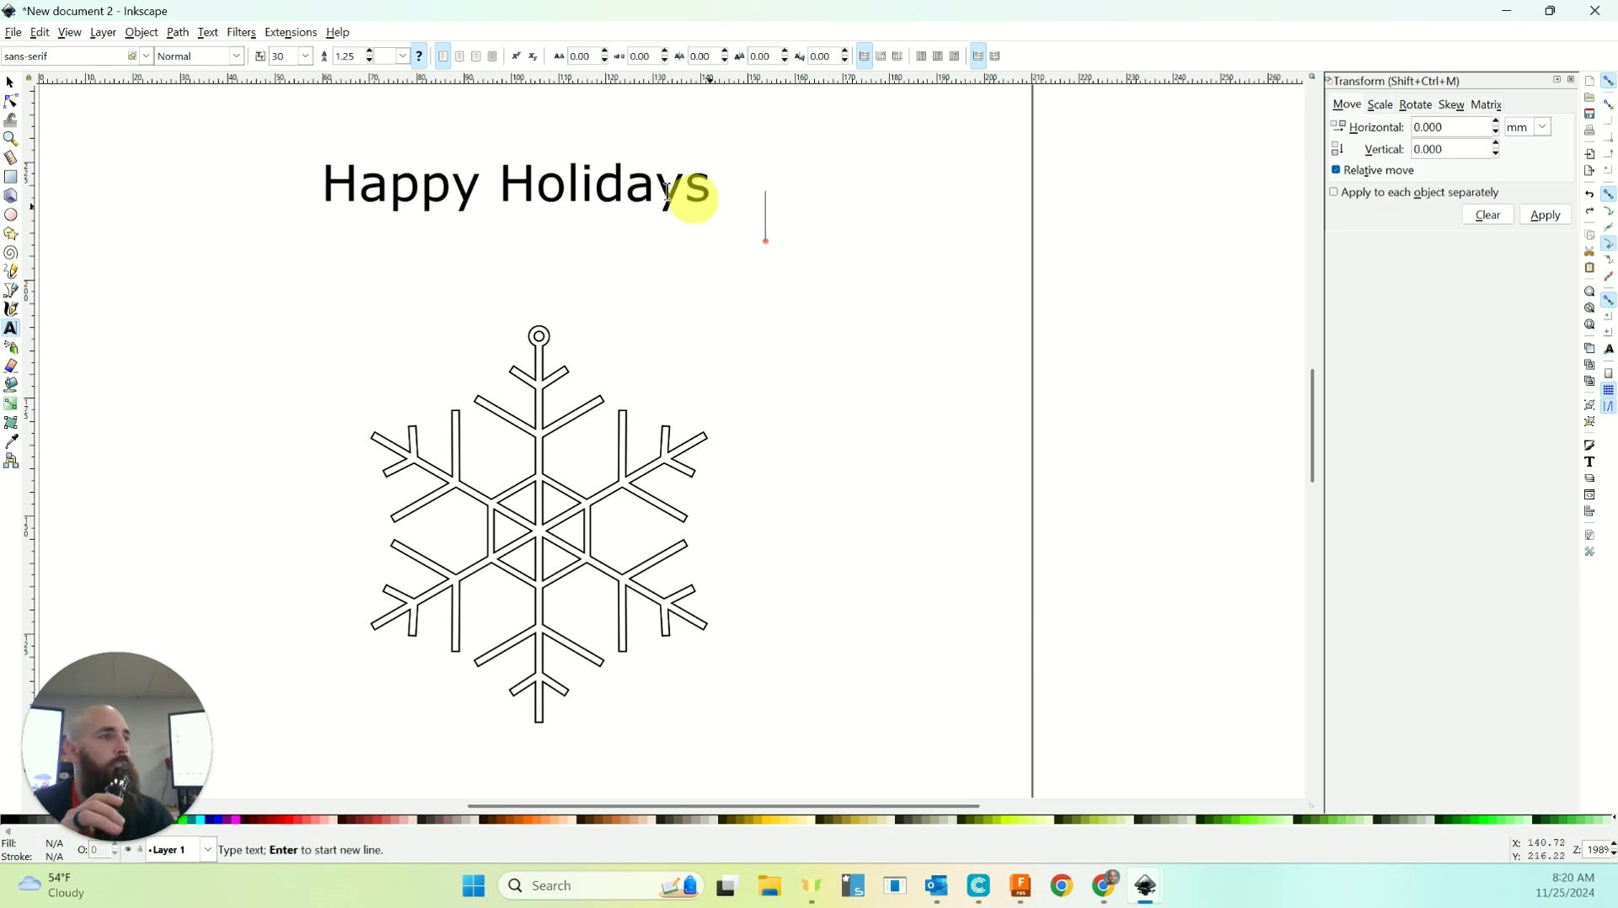
Shrink the "Happy Holidays" text to about 11.8 mm wide and move it onto the snowflake's centre.
click(10, 84)
click(431, 200)
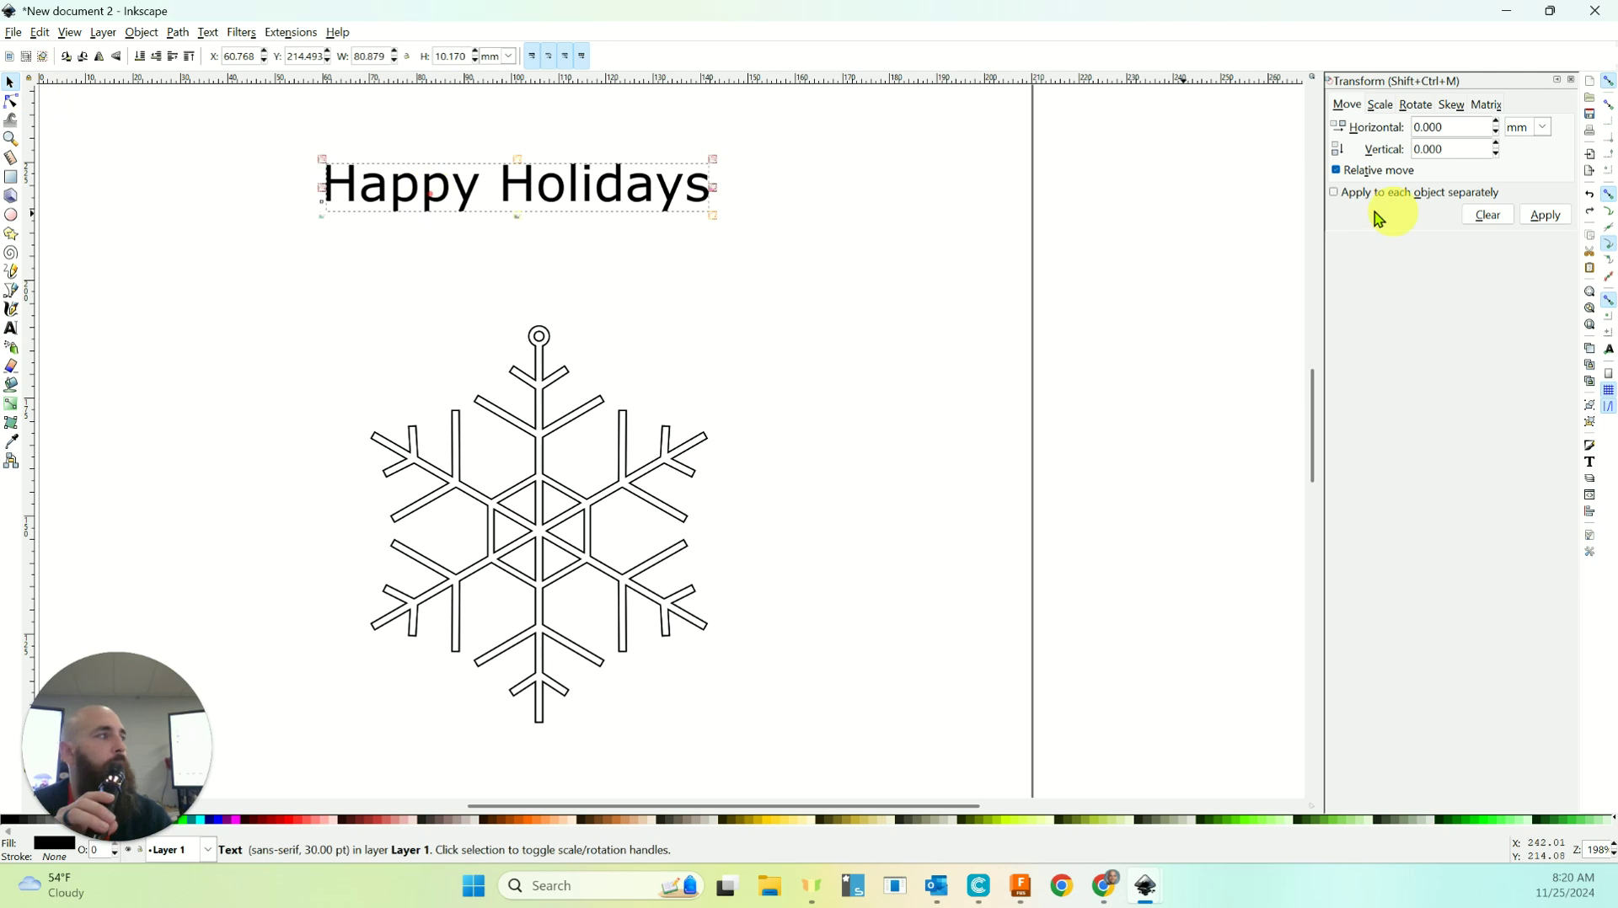
click(708, 219)
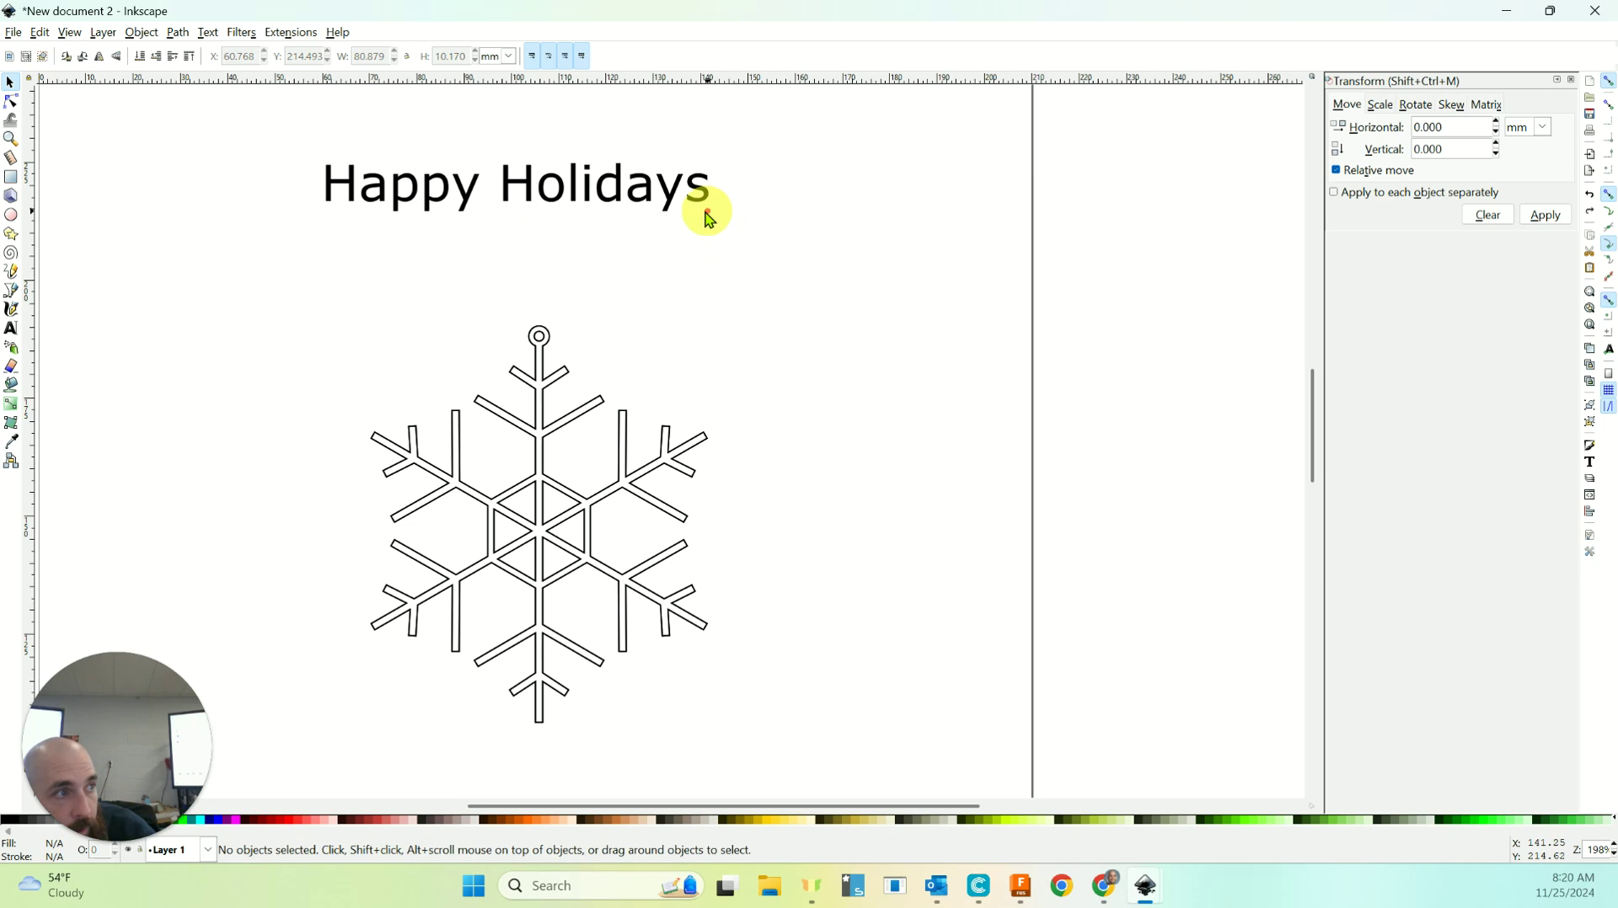
click(696, 207)
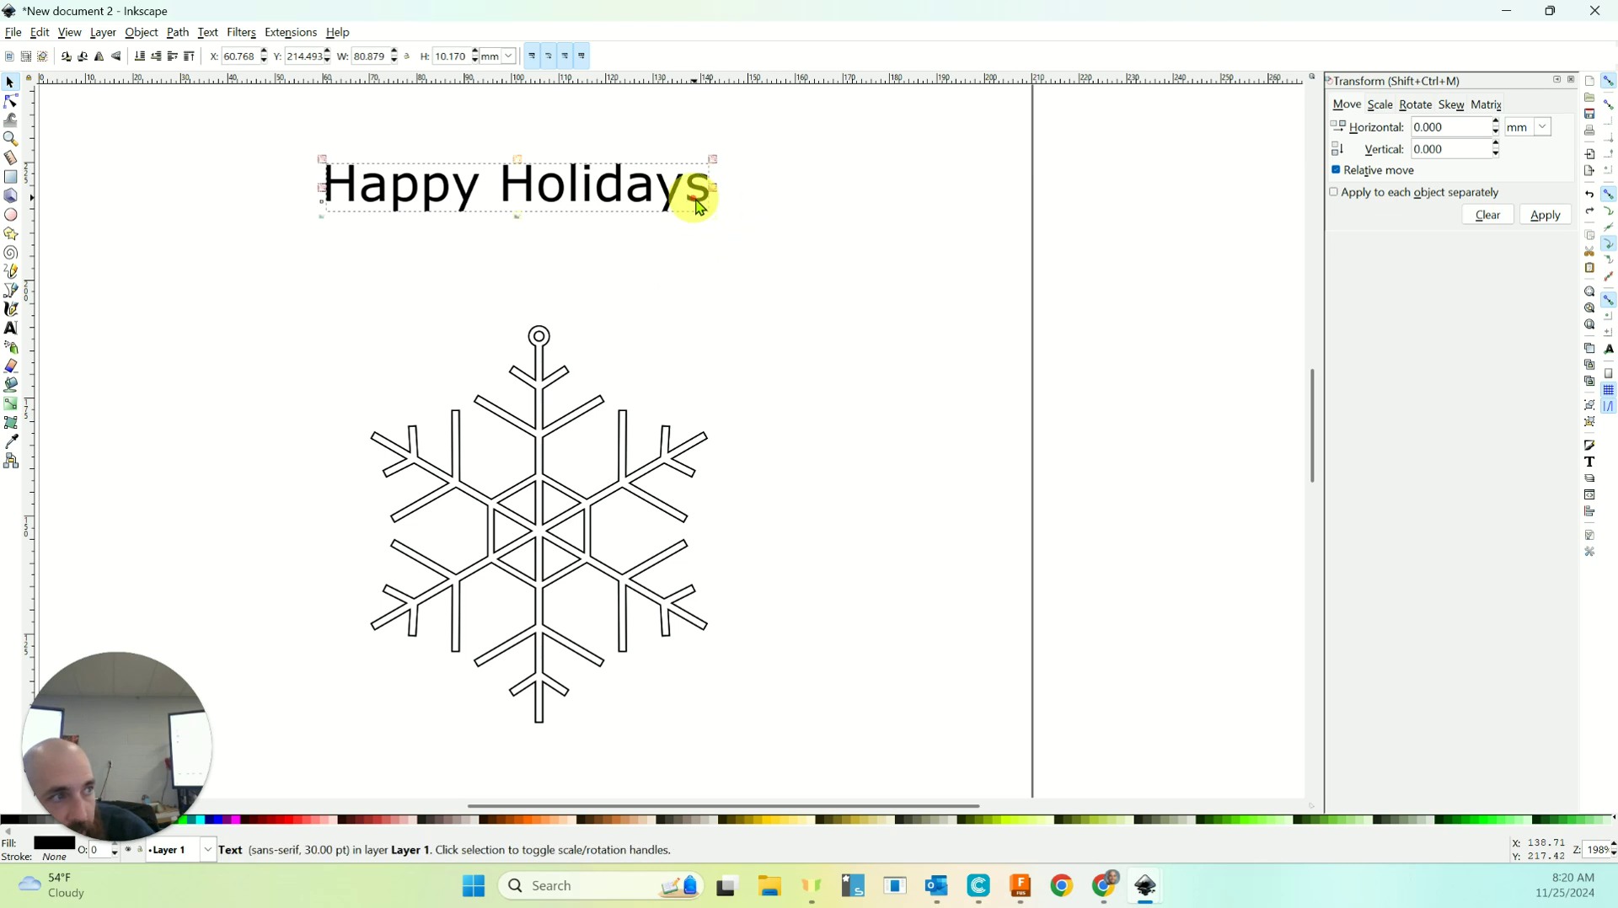
drag(713, 159, 447, 207)
scroll(351, 202, down, 1)
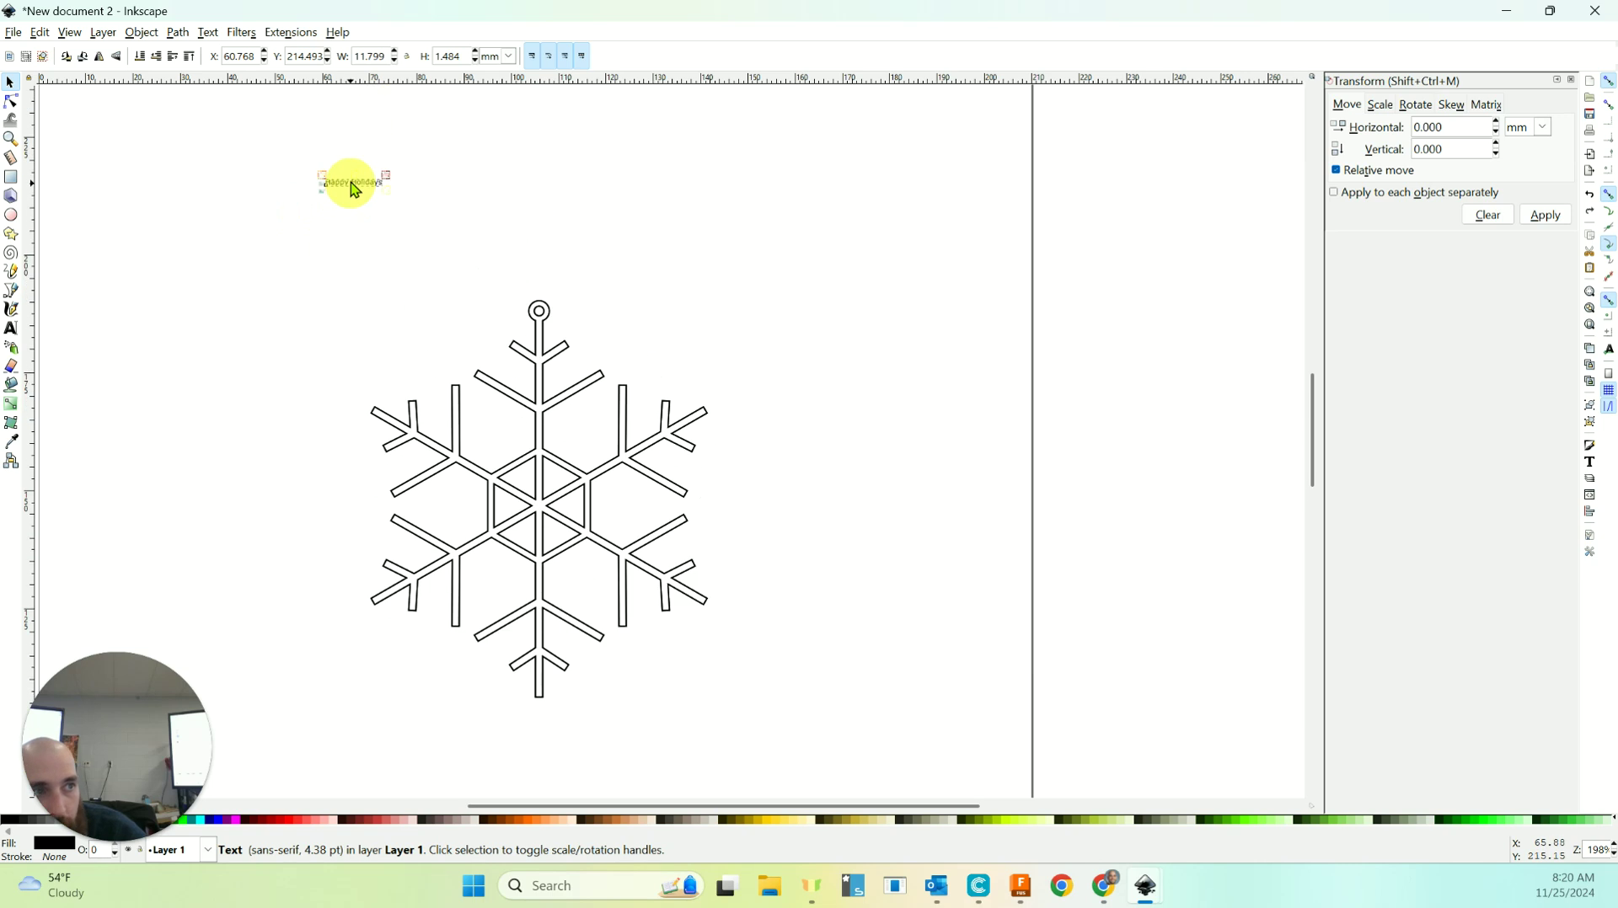
drag(434, 302, 546, 501)
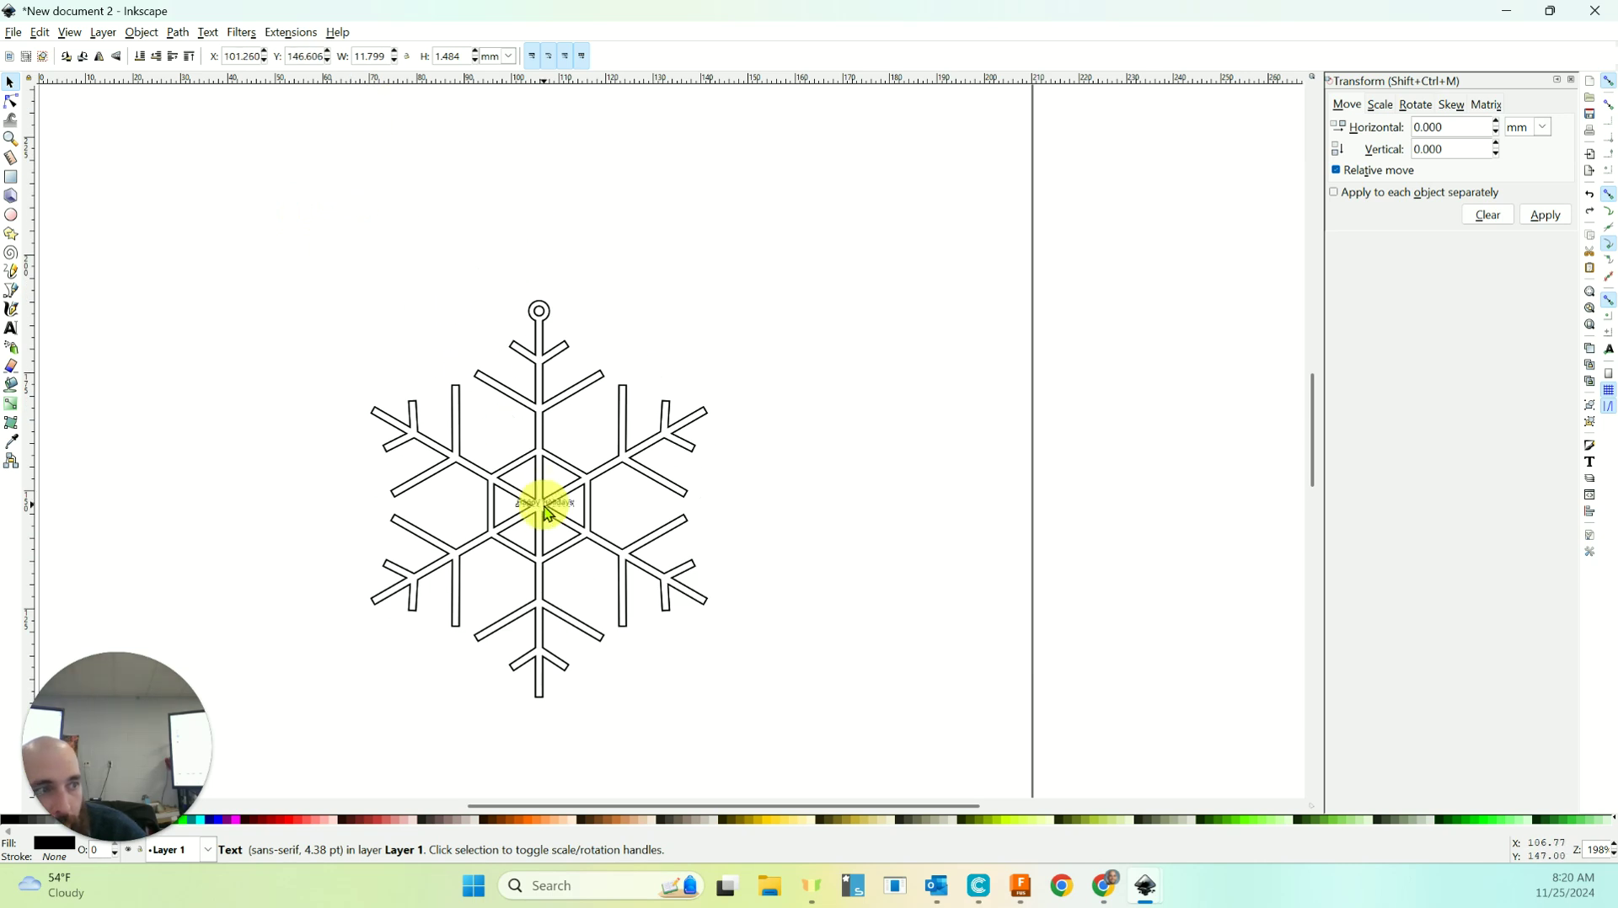
ctrl+scroll(550, 513, up, 6)
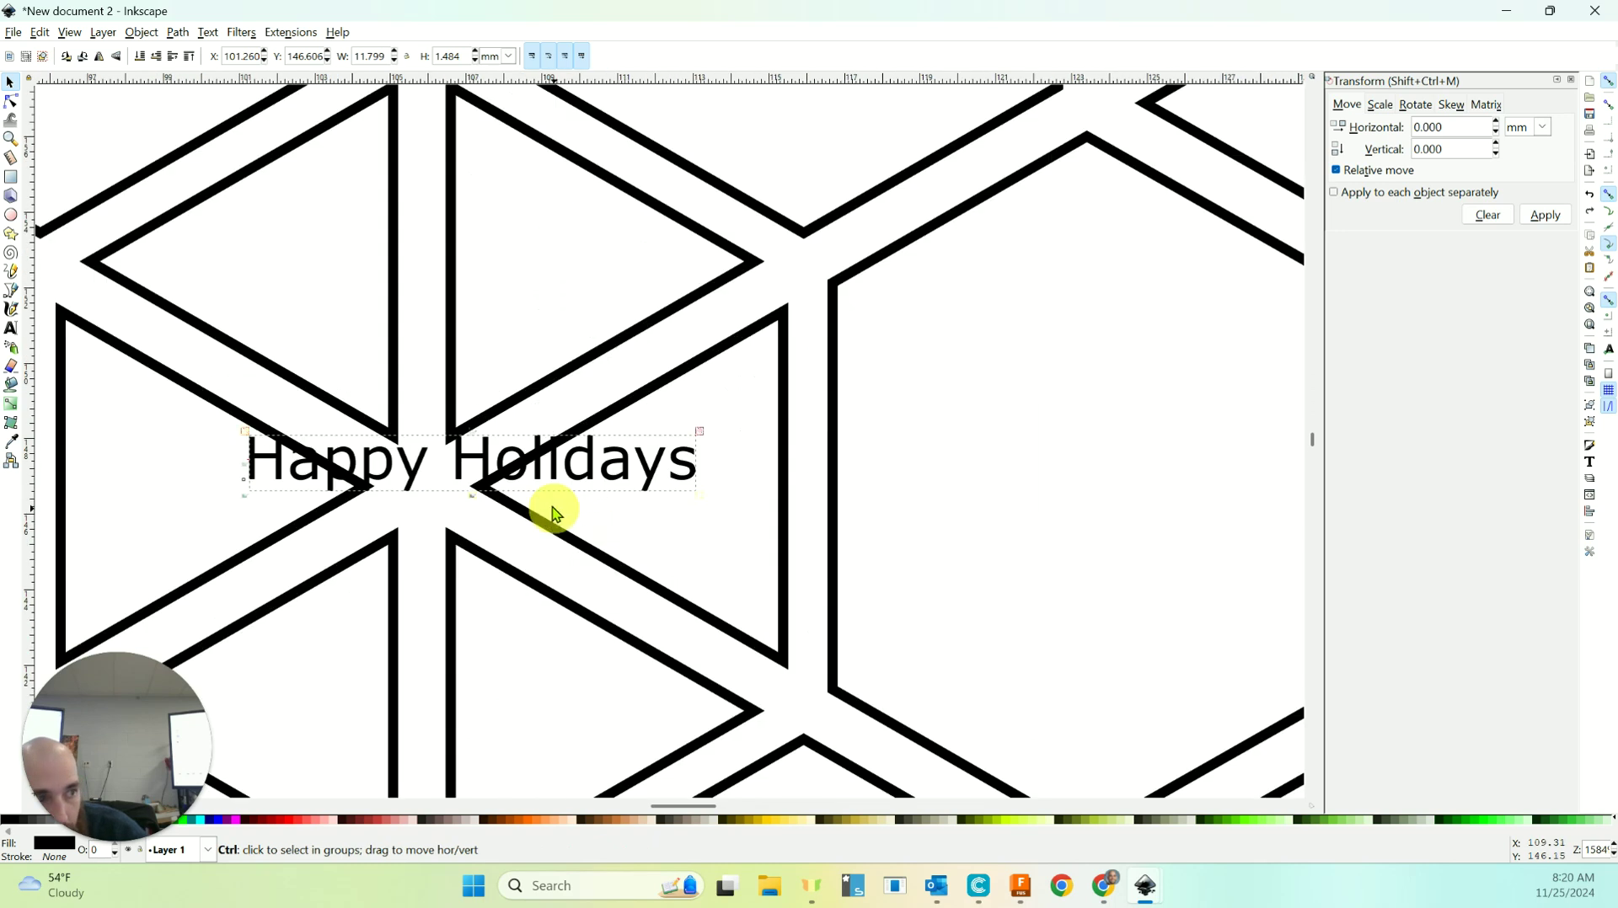
Rotate the "Happy Holidays" text 30° counterclockwise to align with the snowflake's diagonal arm, and close the Transform settings.
click(1419, 106)
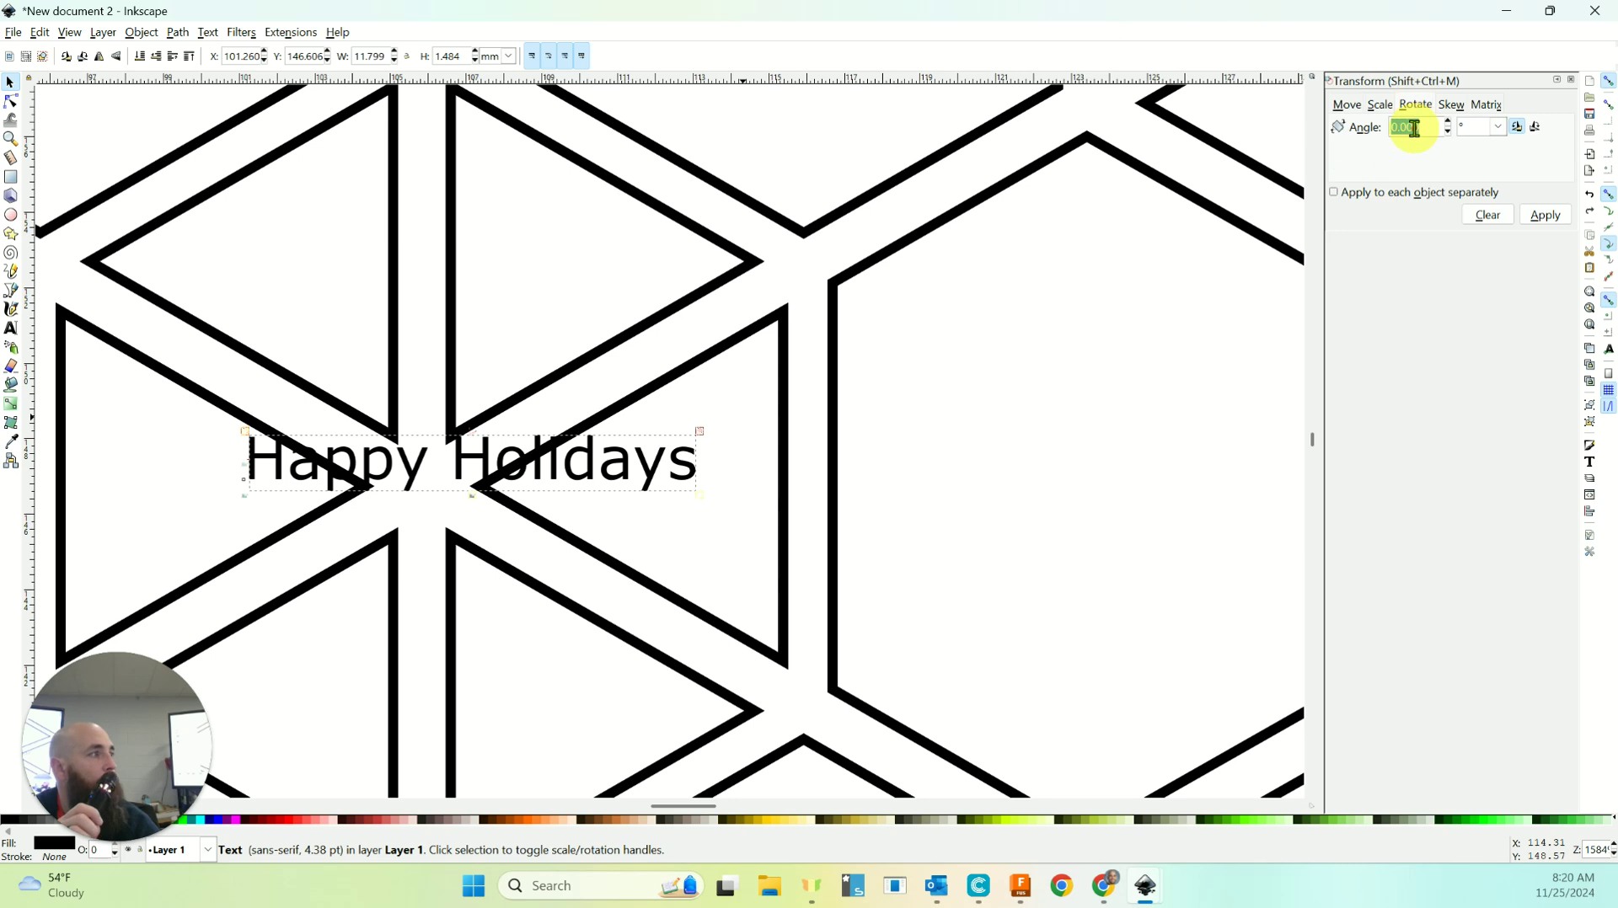
text(30)
click(1542, 217)
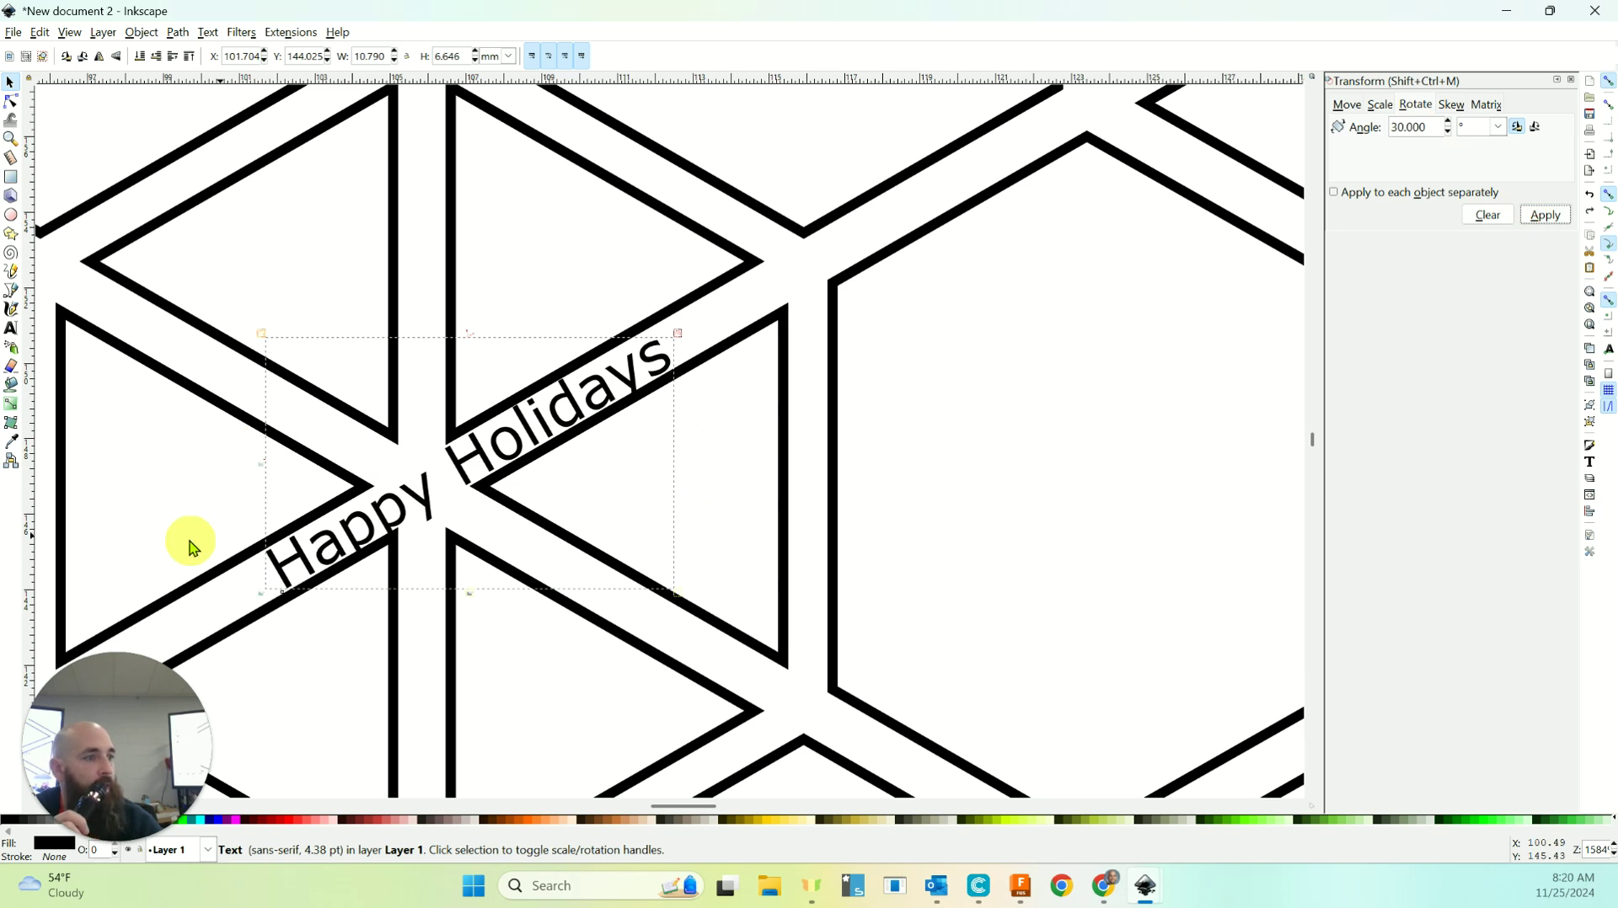
click(1095, 465)
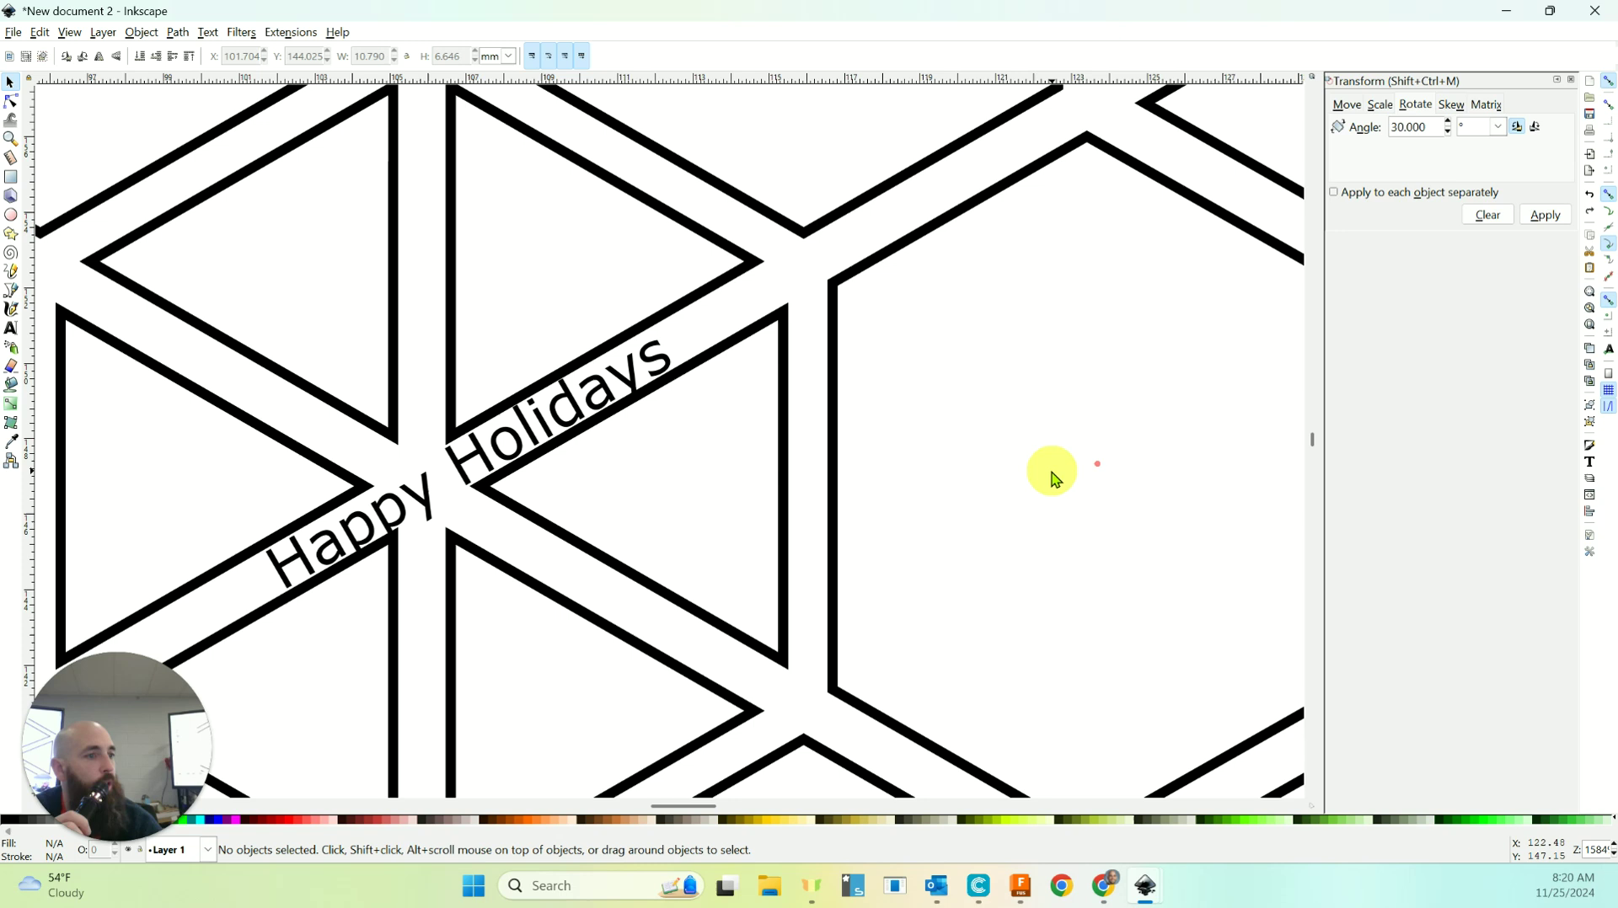
scroll(1051, 474, up, 1)
scroll(1051, 475, down, 2)
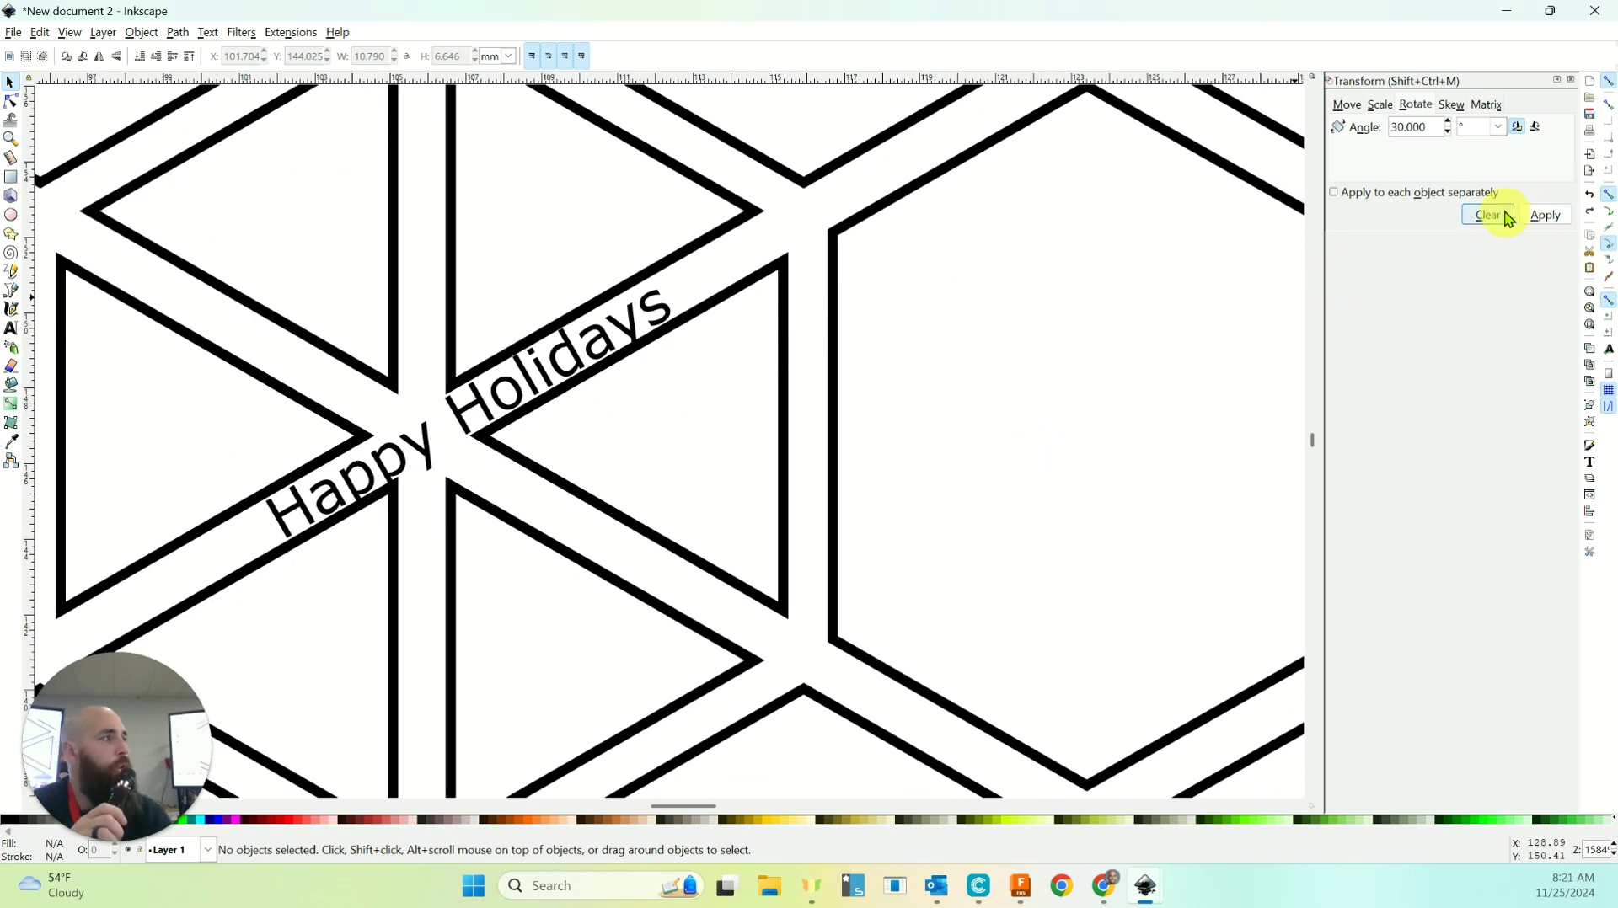
click(1572, 82)
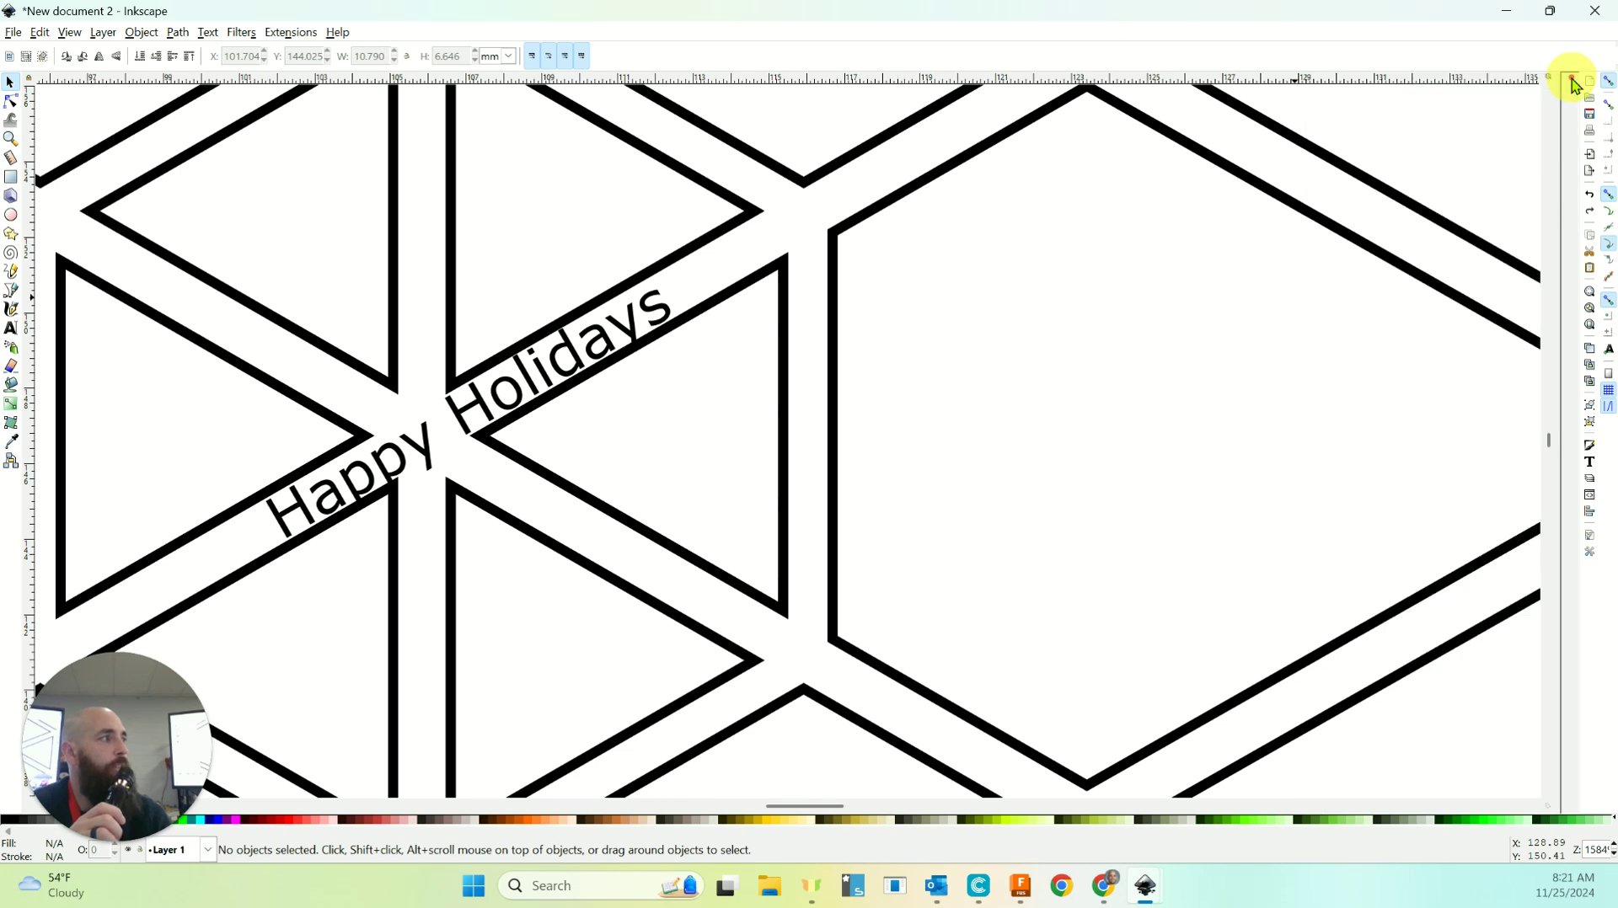
ctrl+scroll(415, 539, down, 4)
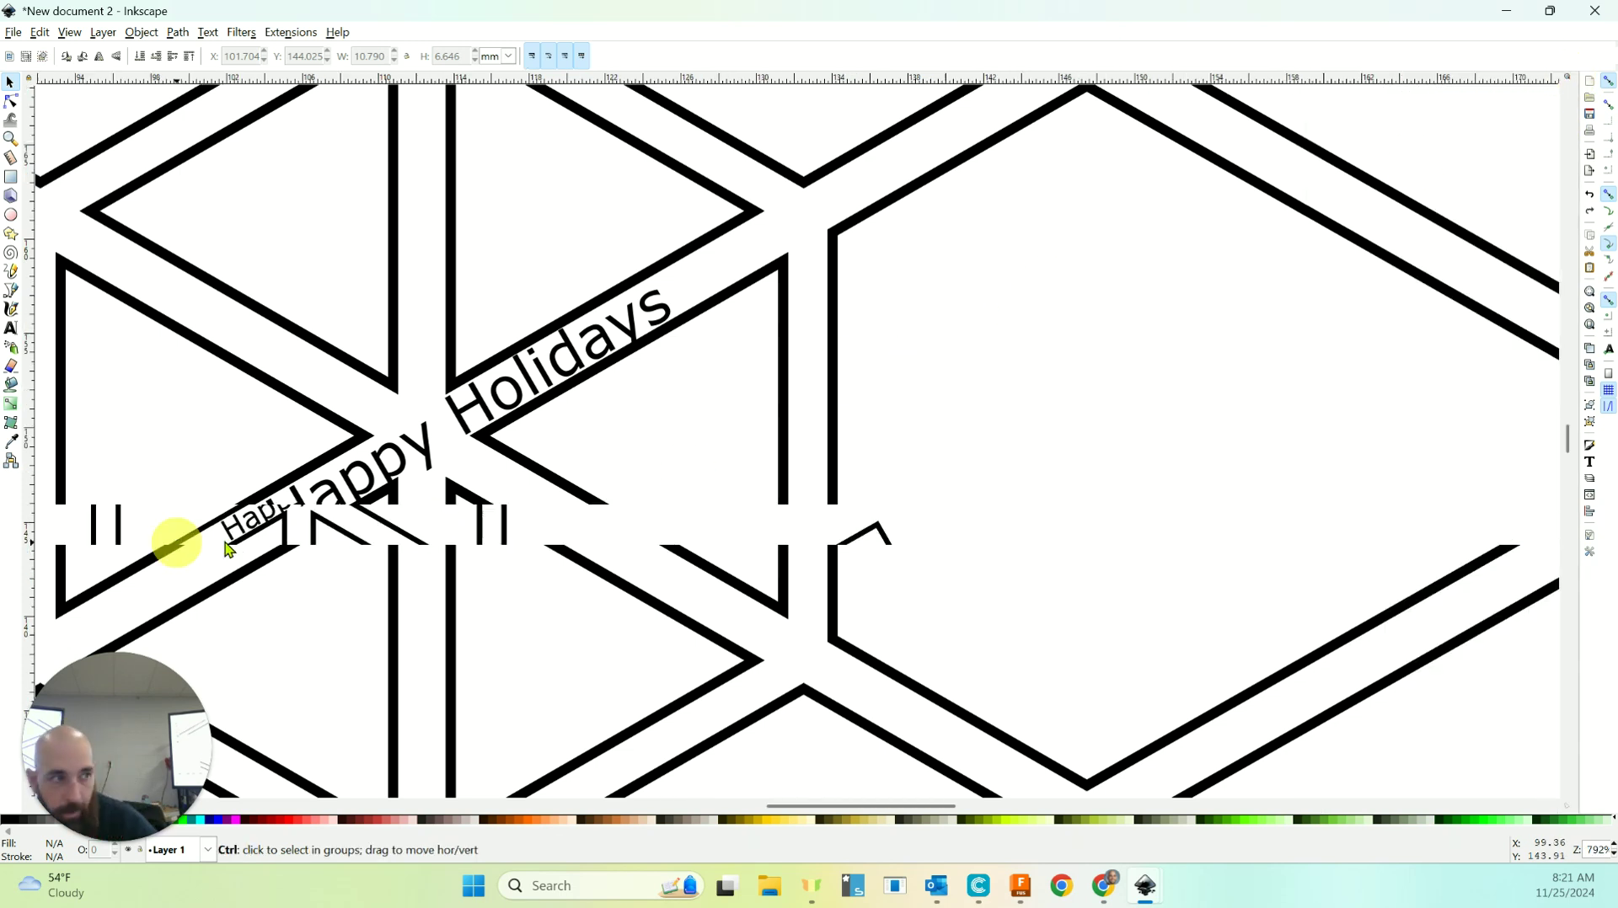
drag(805, 507, 935, 506)
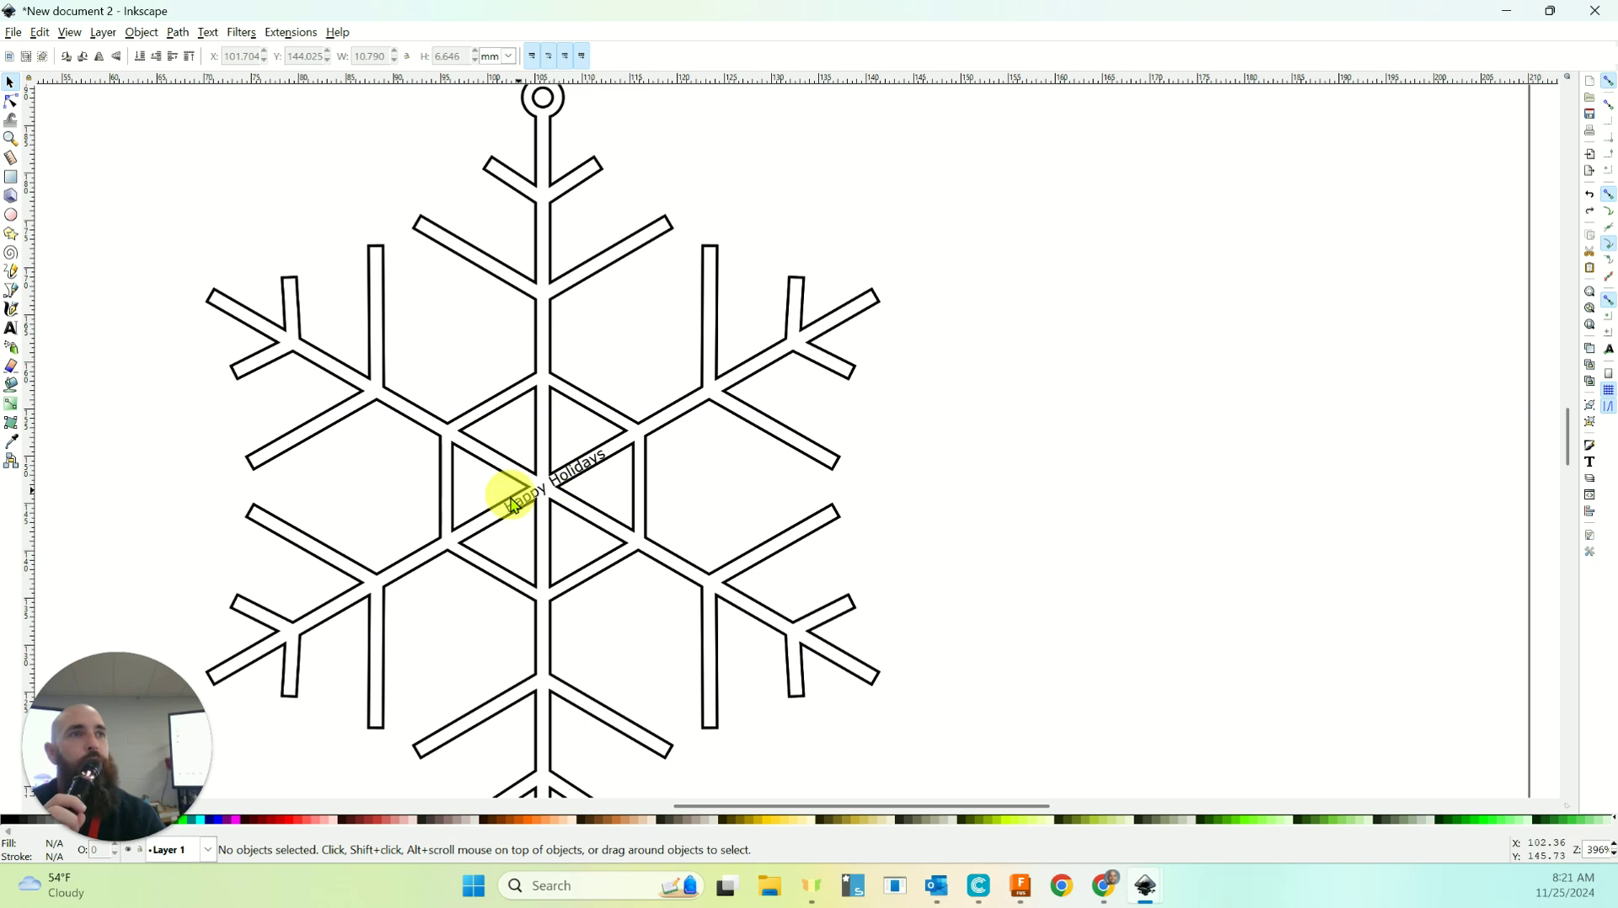
click(570, 483)
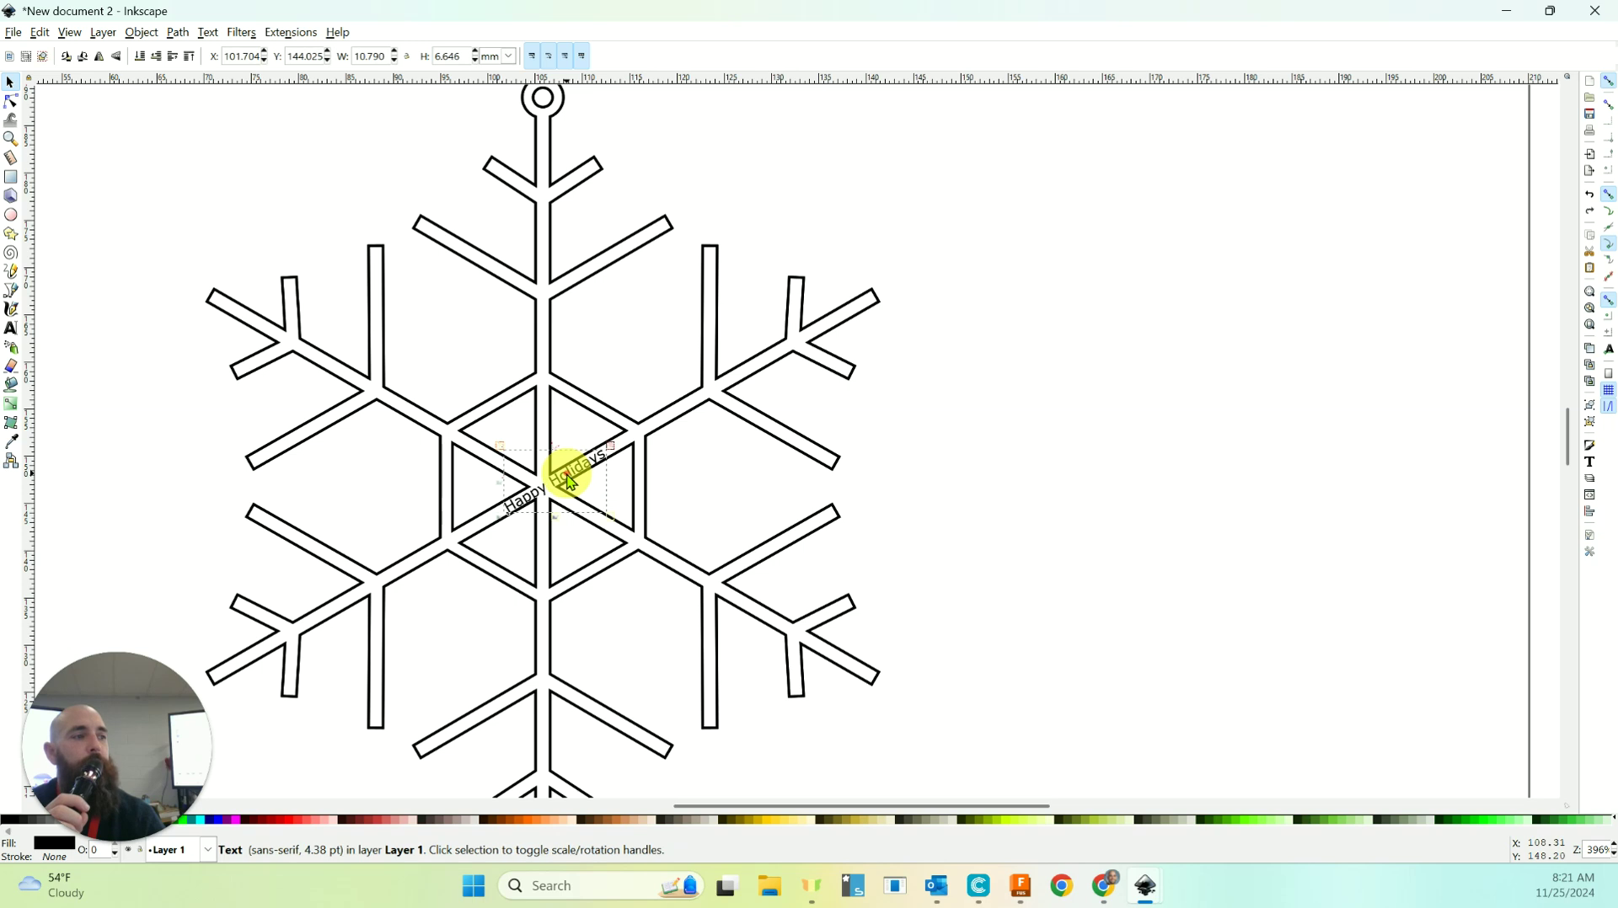
click(1155, 371)
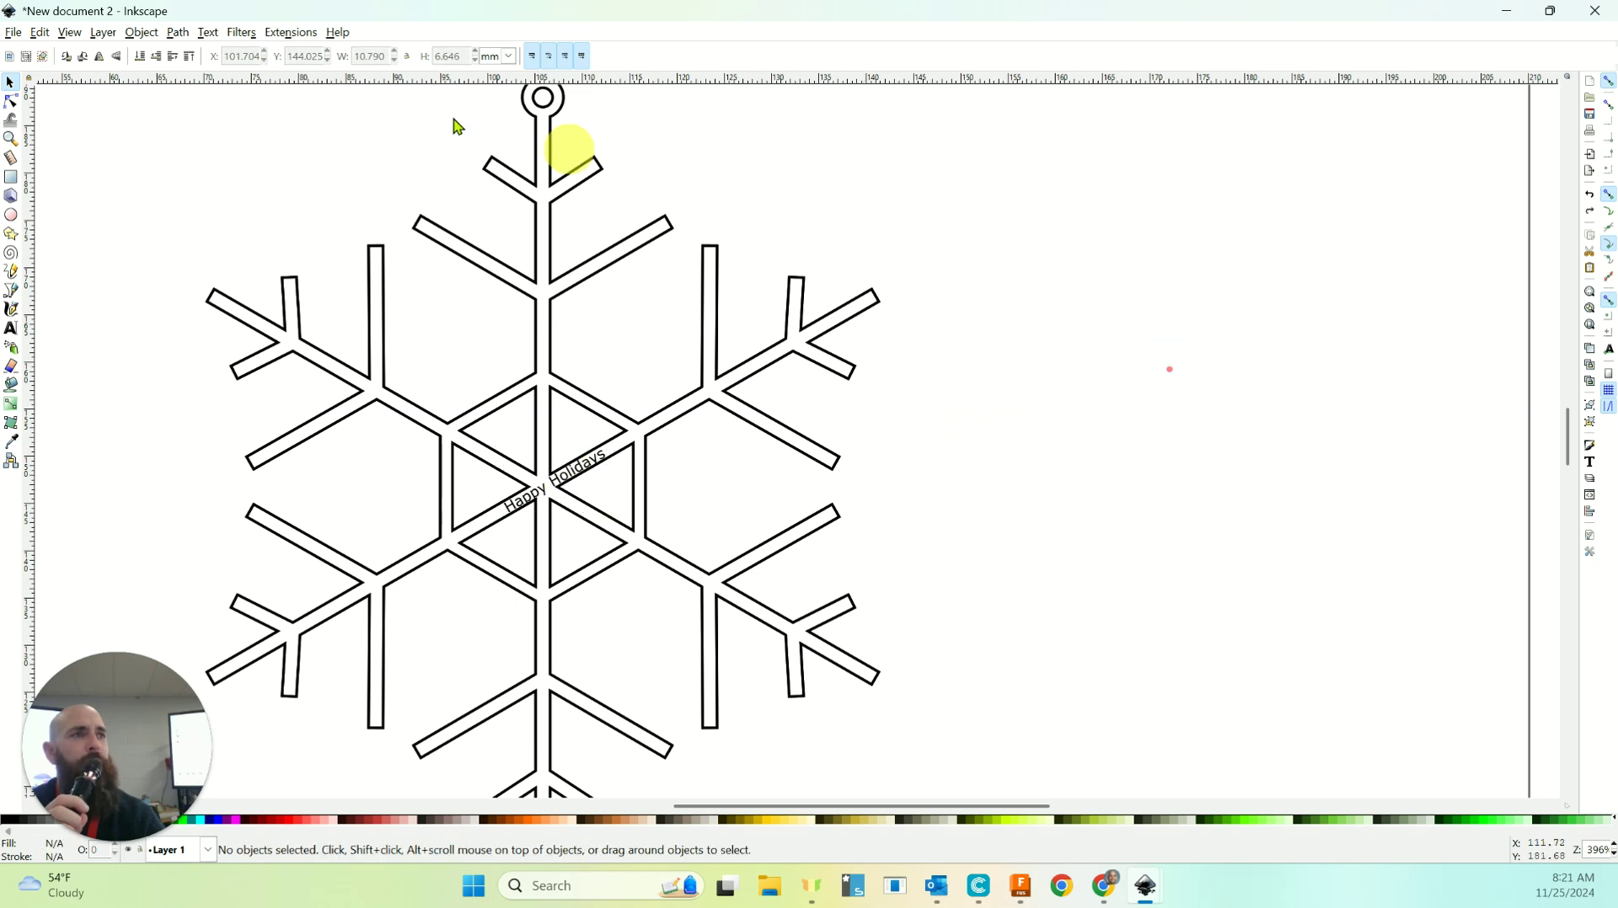
Show the document's layers and rename Layer 1 as "Cut".
click(103, 34)
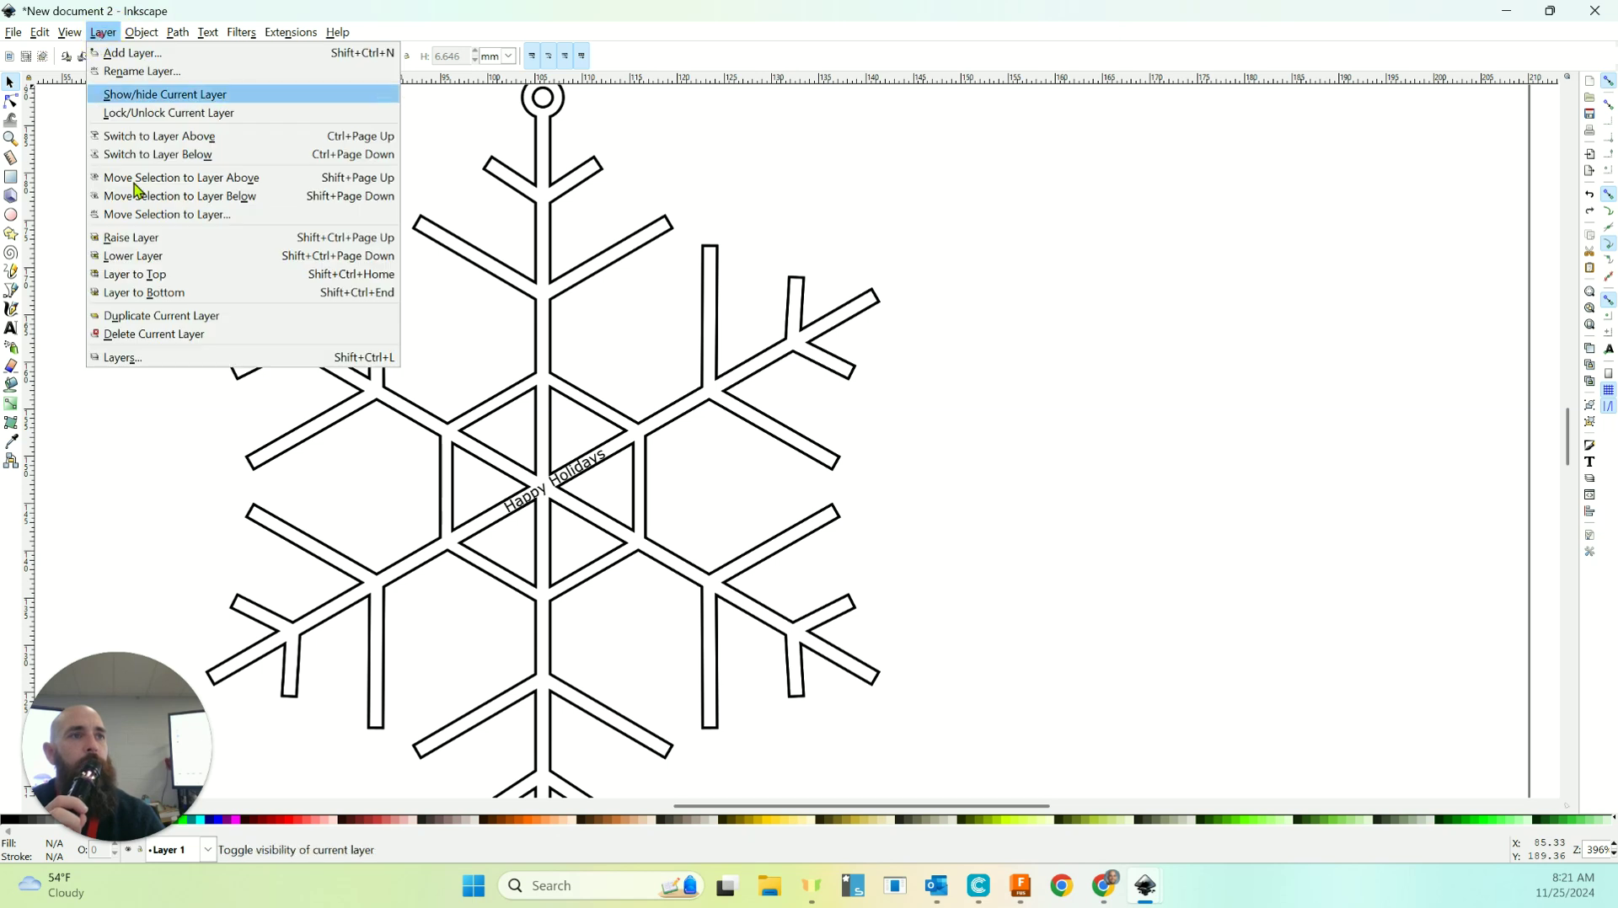
click(156, 358)
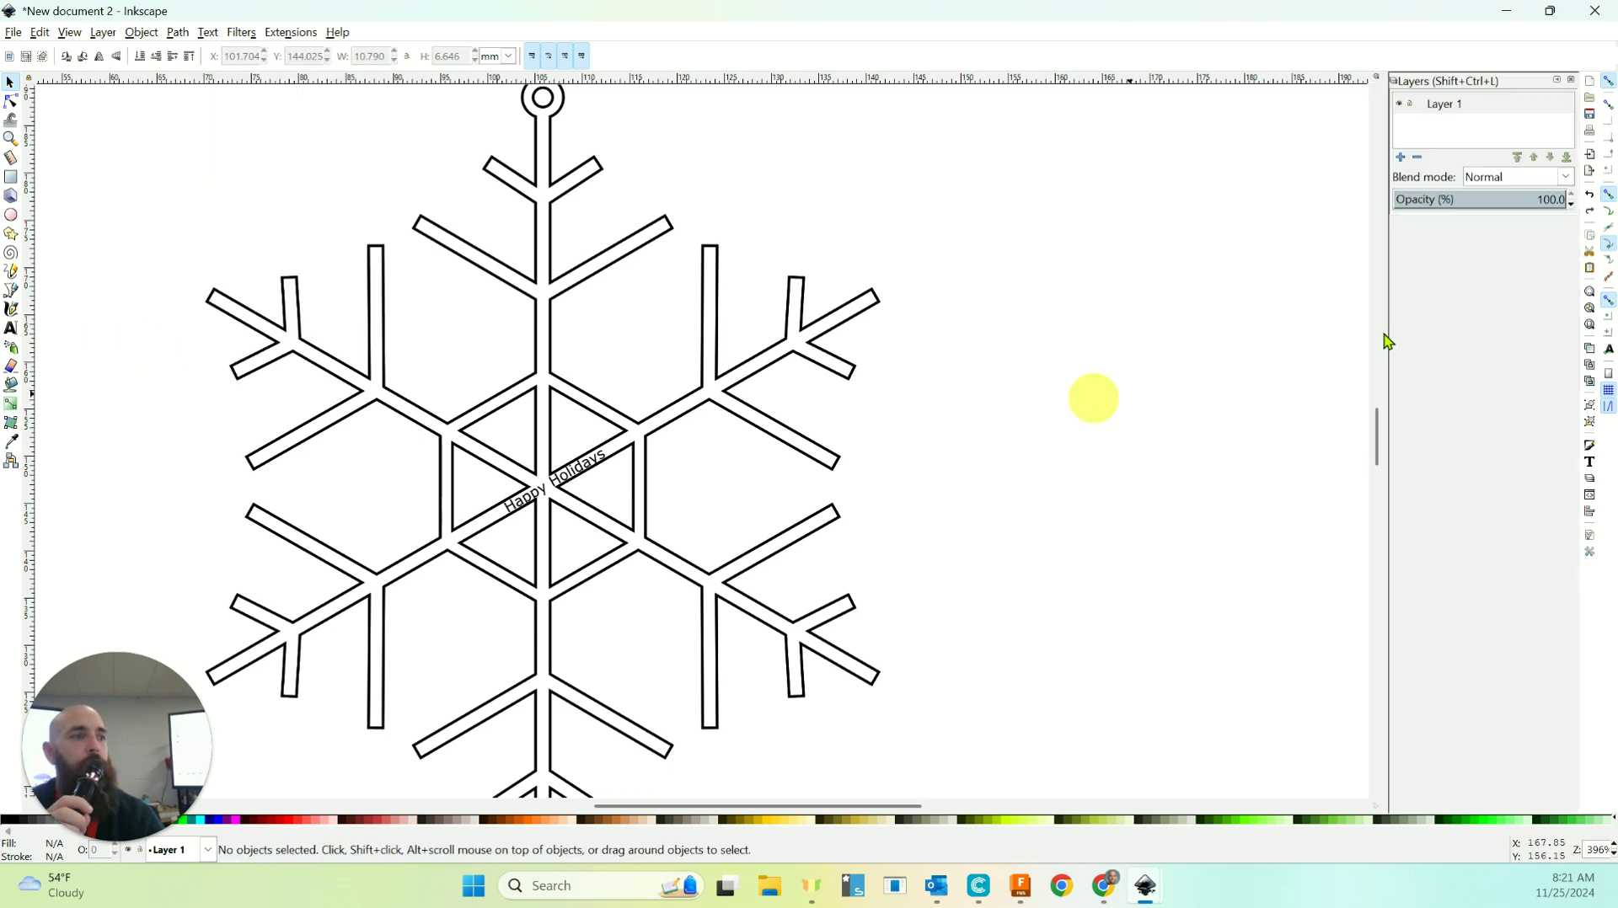
double_click(1445, 103)
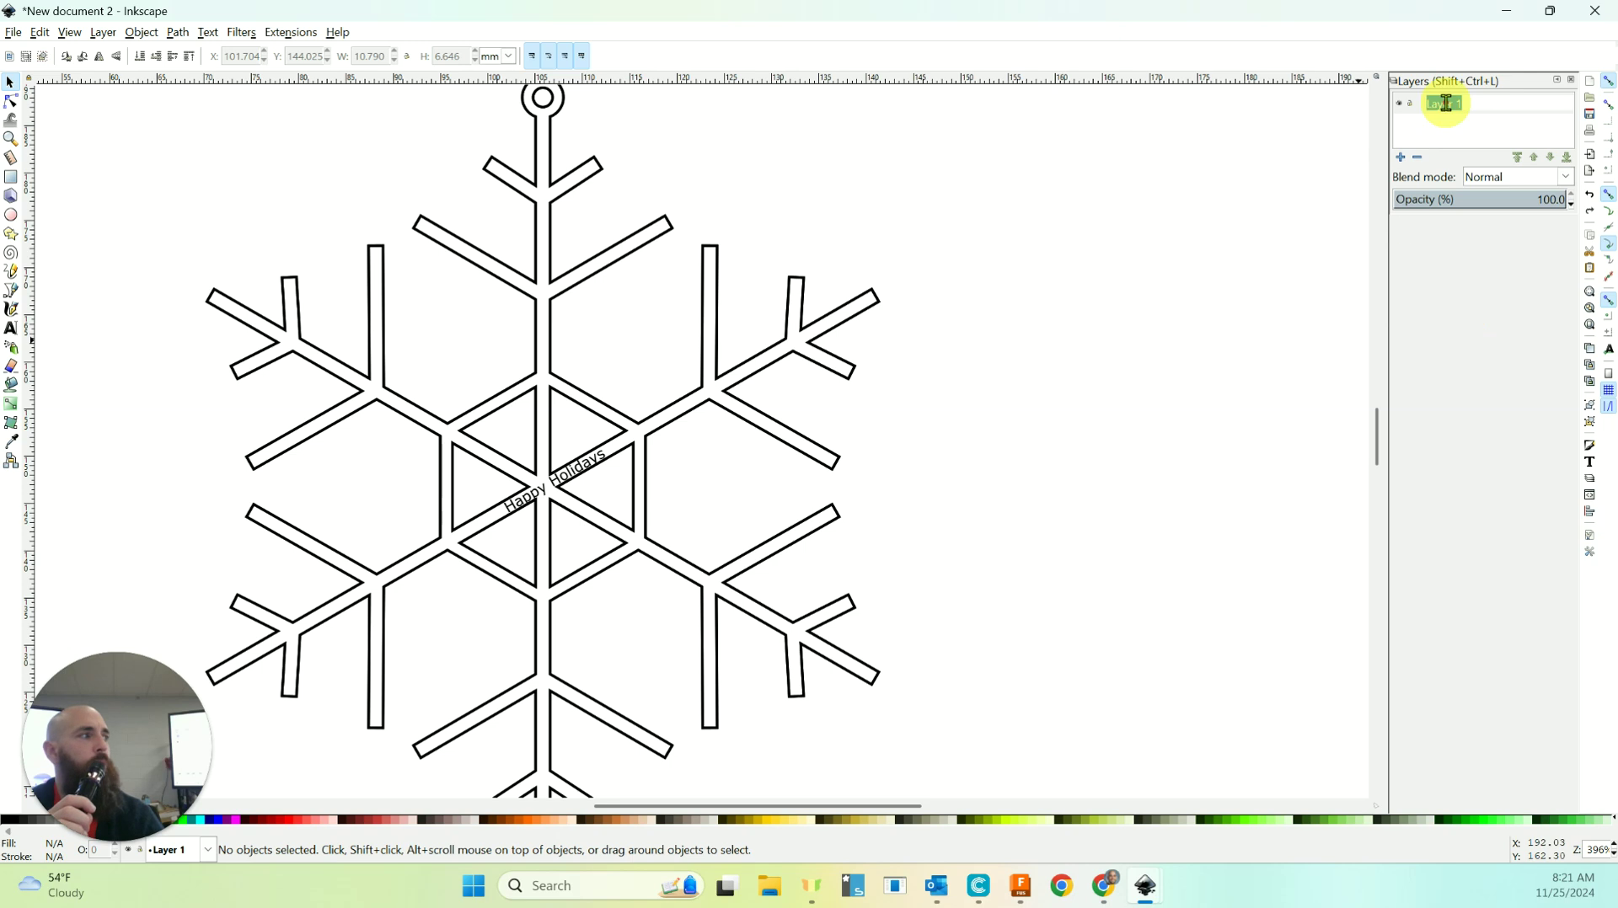
right_click(1456, 105)
click(1480, 132)
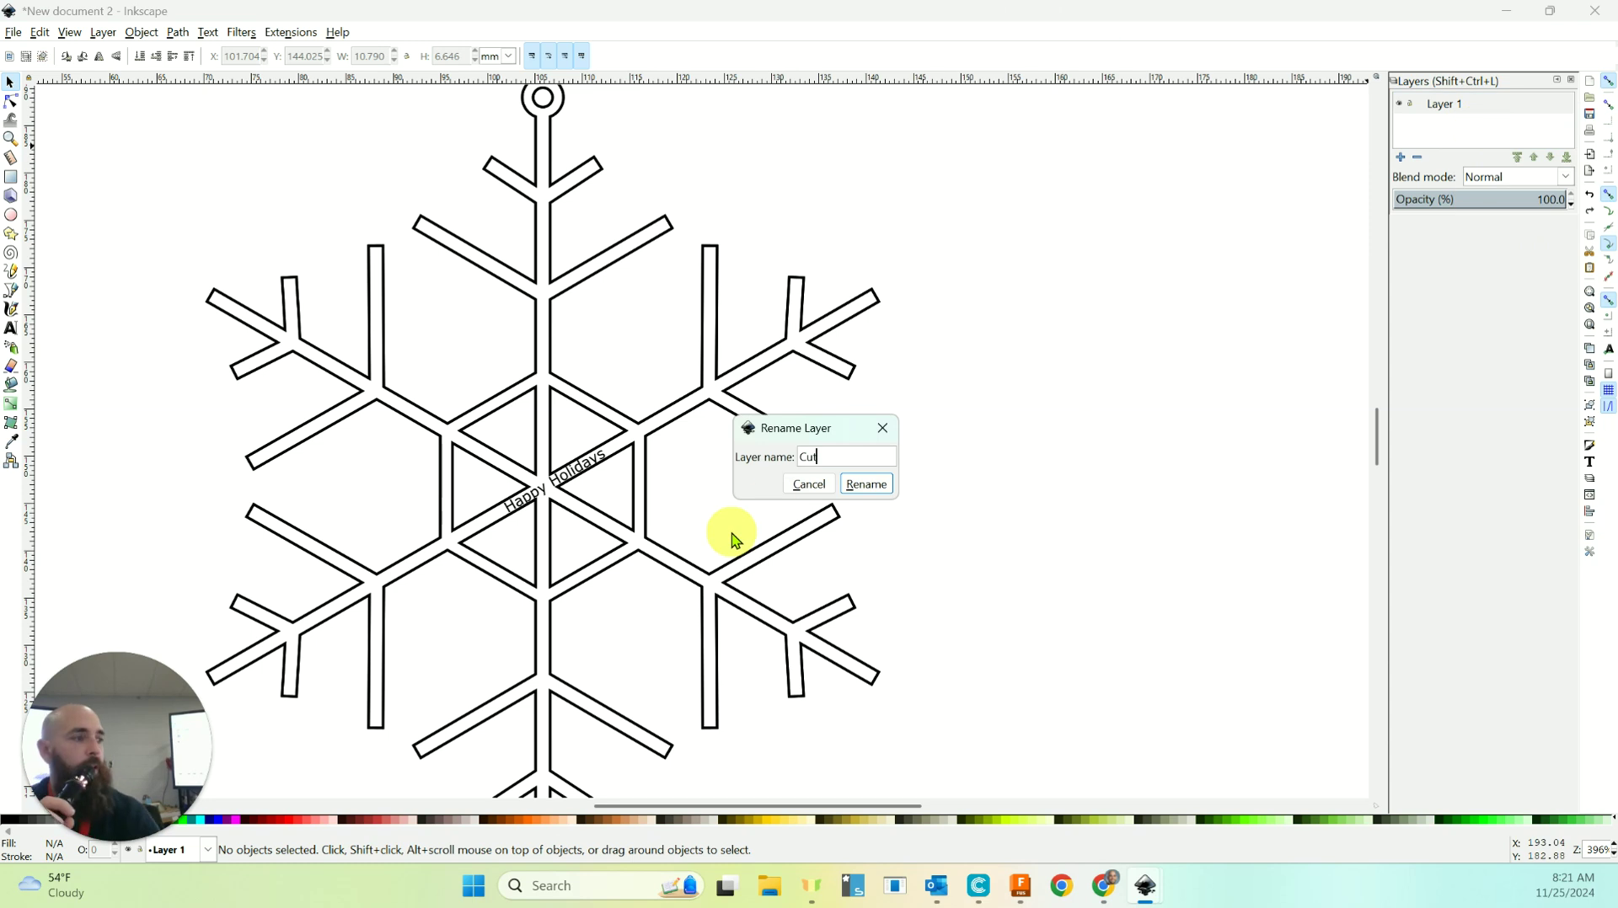
click(866, 484)
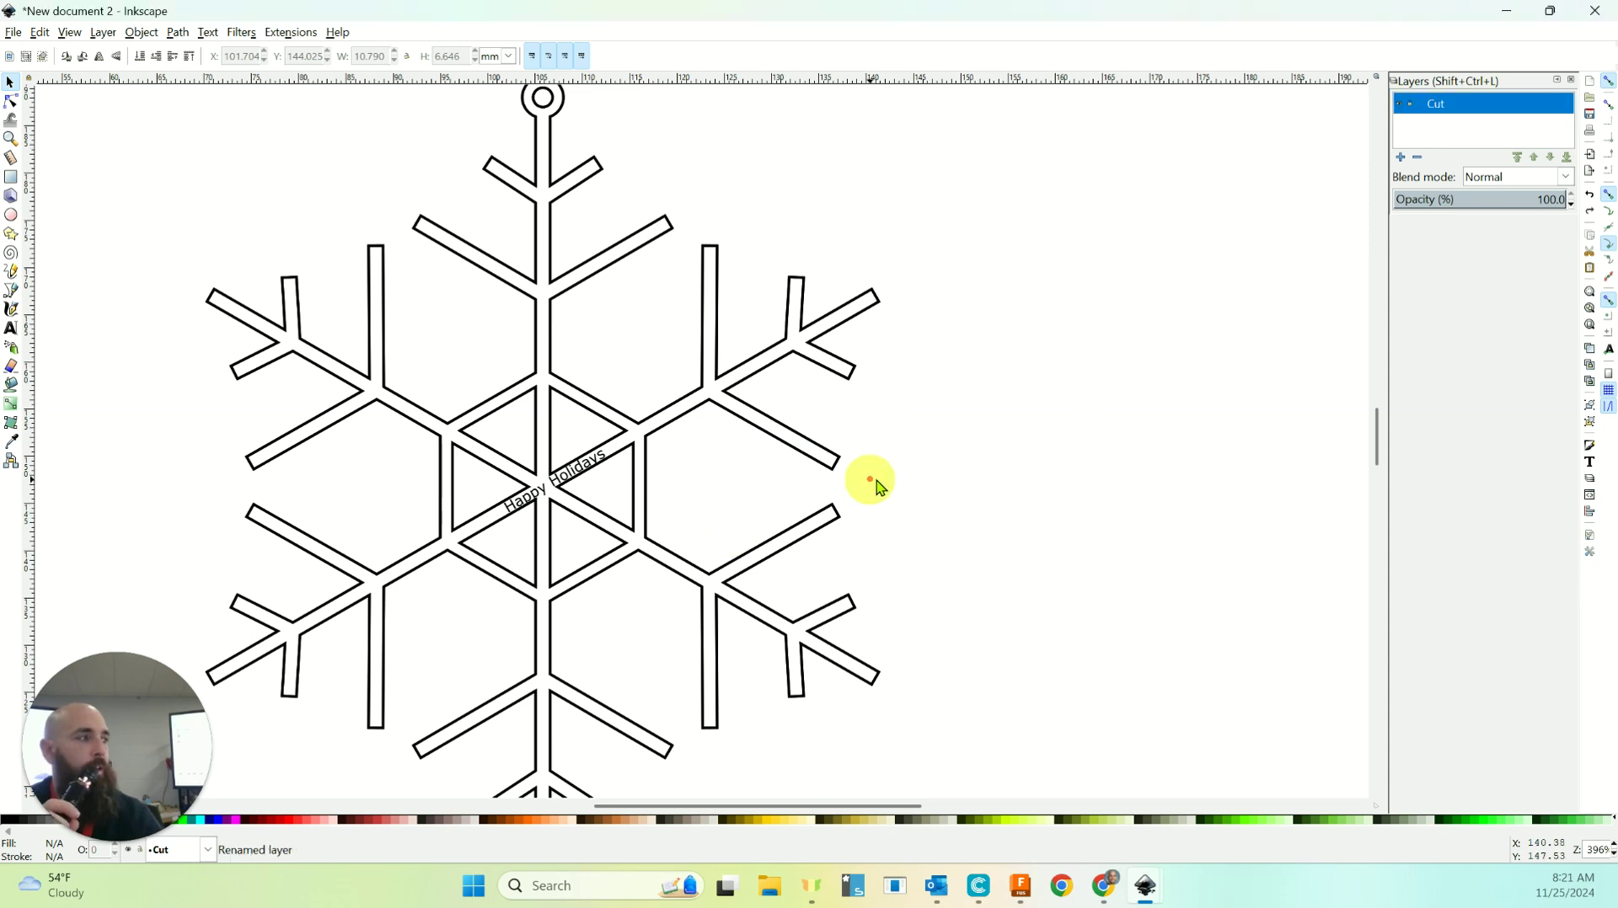
Add a new layer named "Engrave" positioned below the Cut layer.
click(1401, 158)
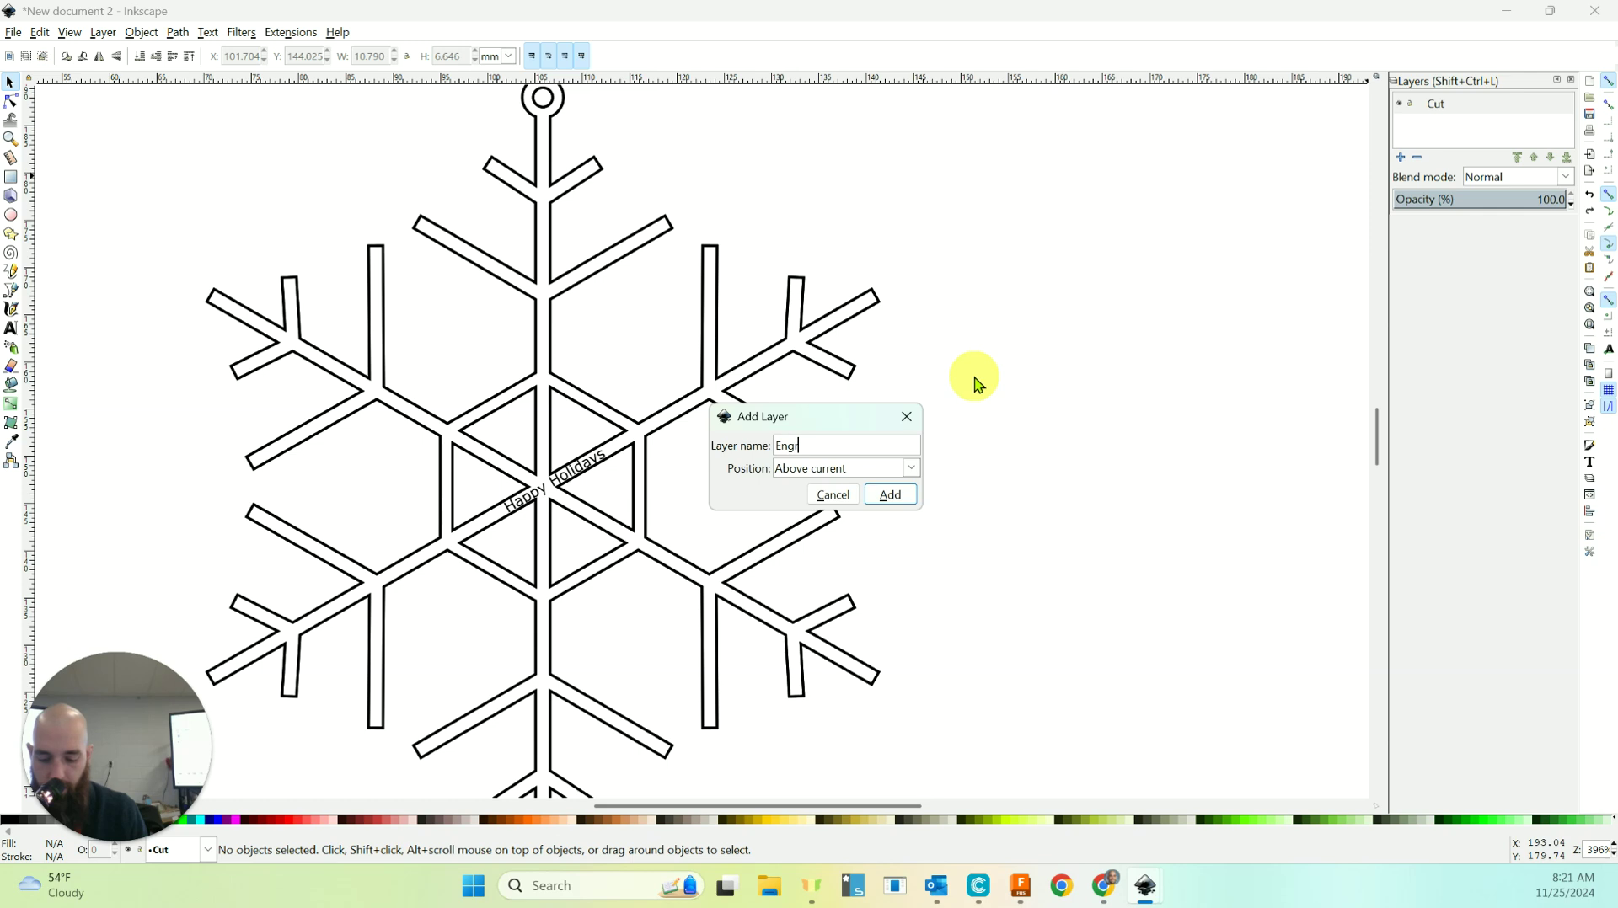
click(830, 468)
click(861, 511)
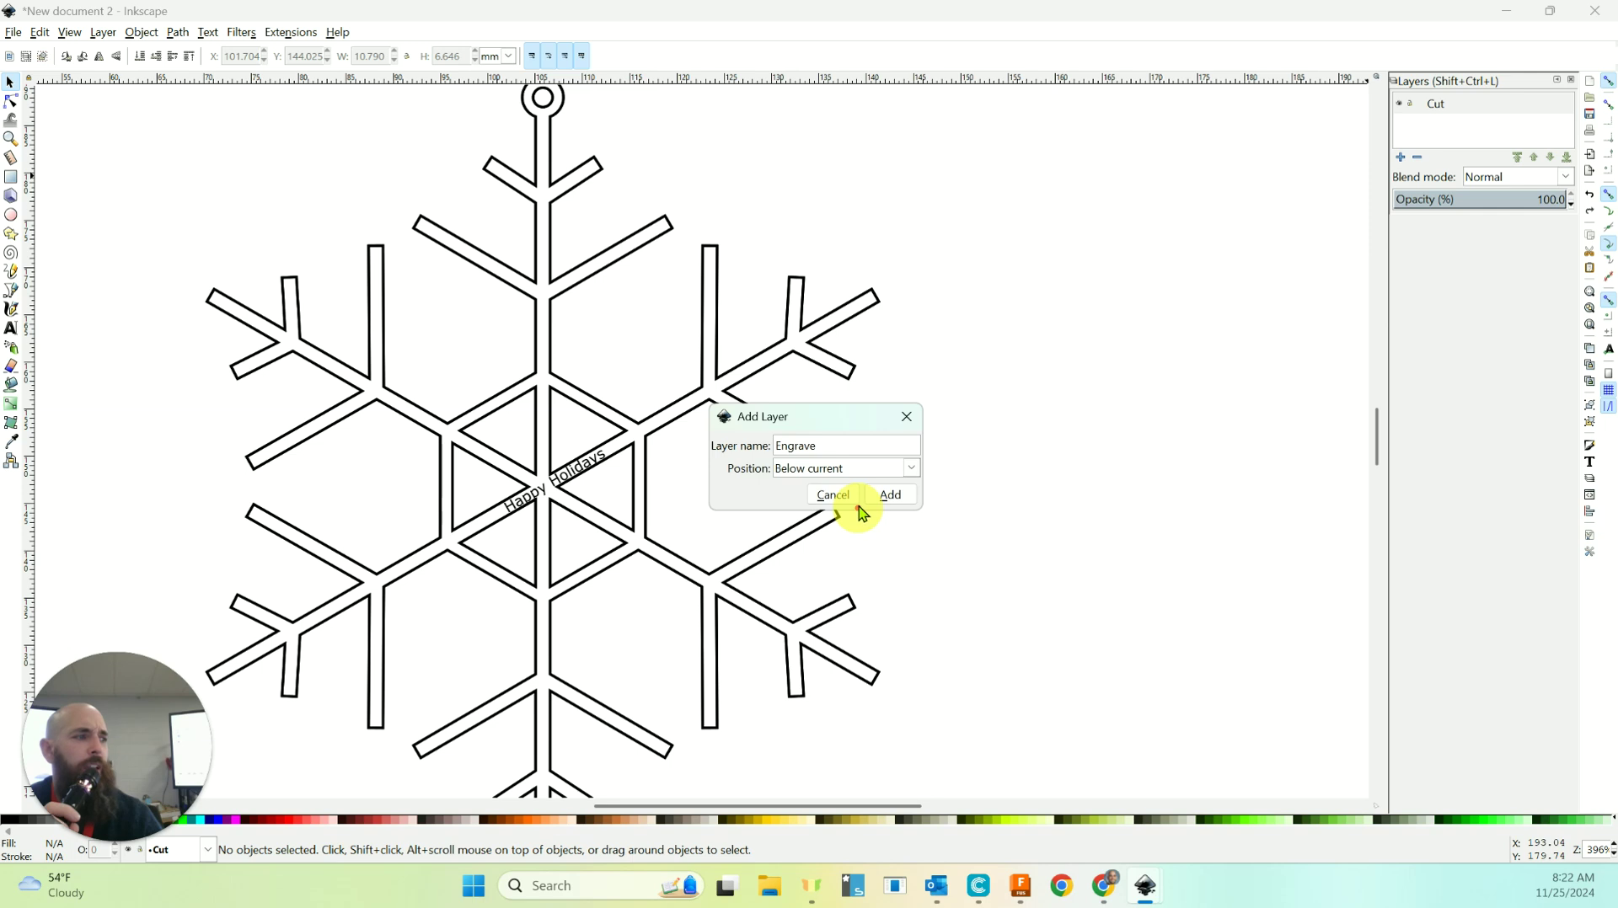
click(888, 498)
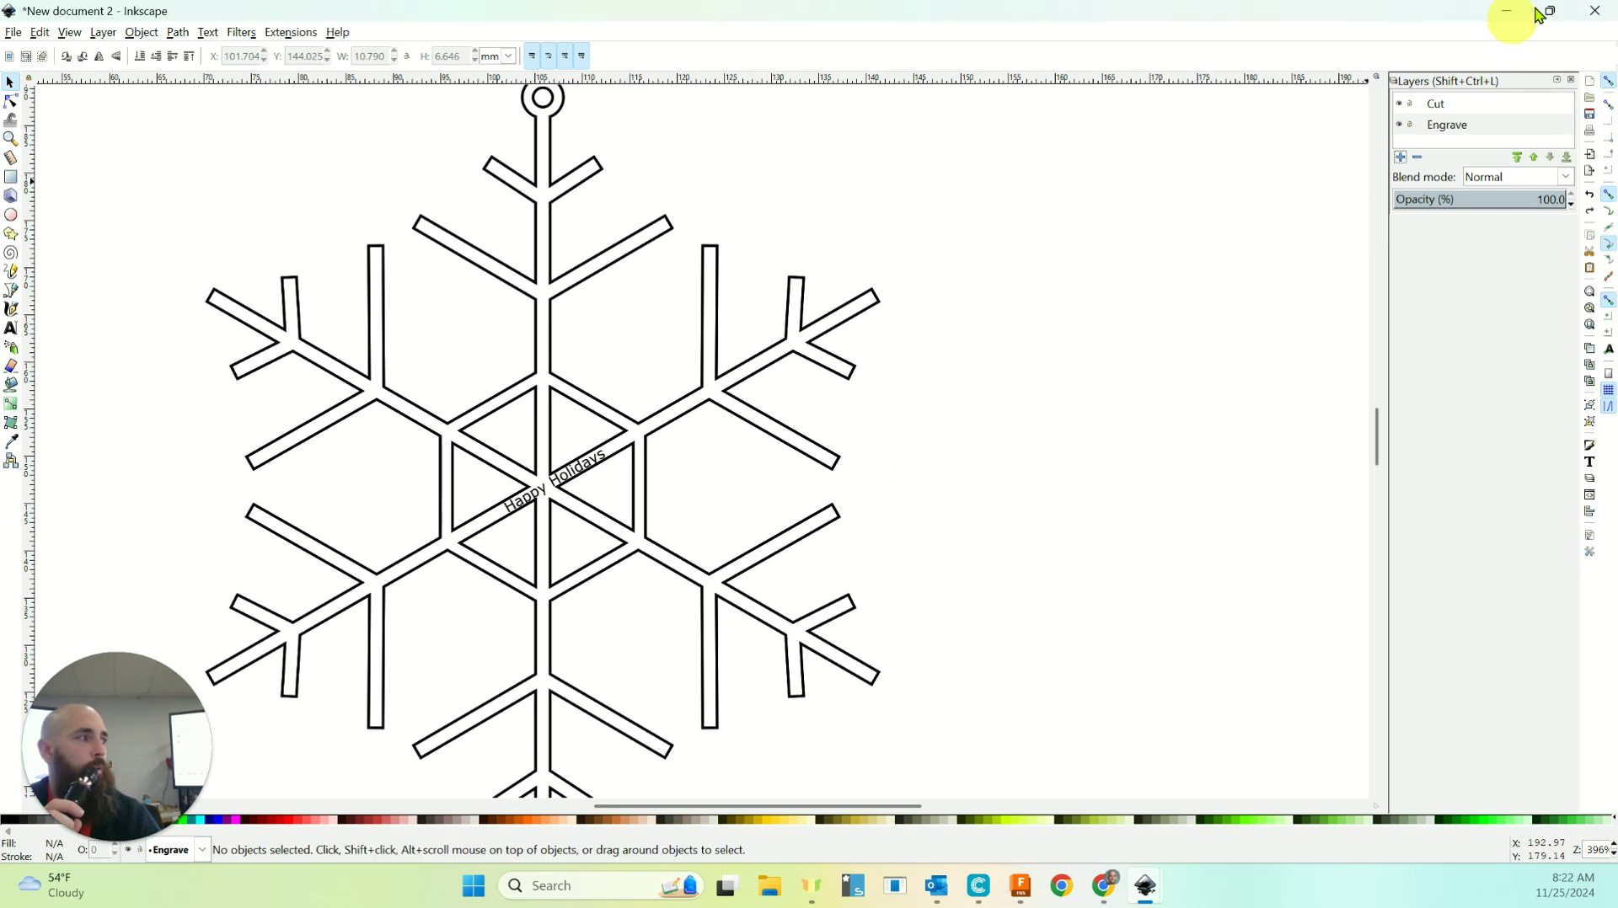
Toggle the visibility of the Engrave and Cut layers to check which objects each one holds.
click(1469, 110)
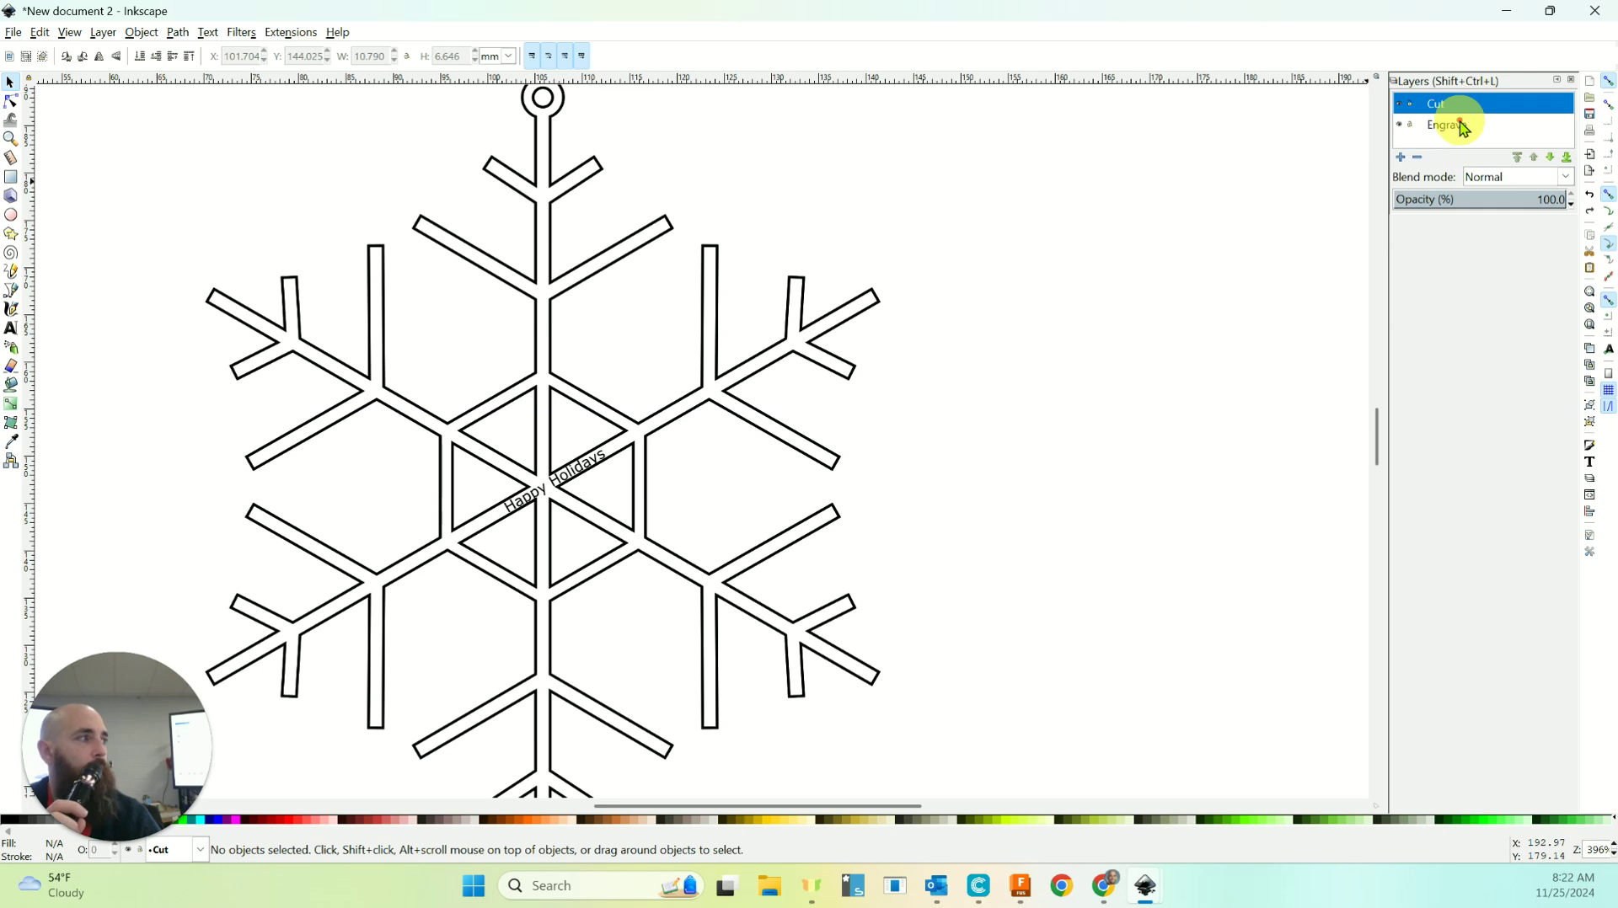
click(1462, 126)
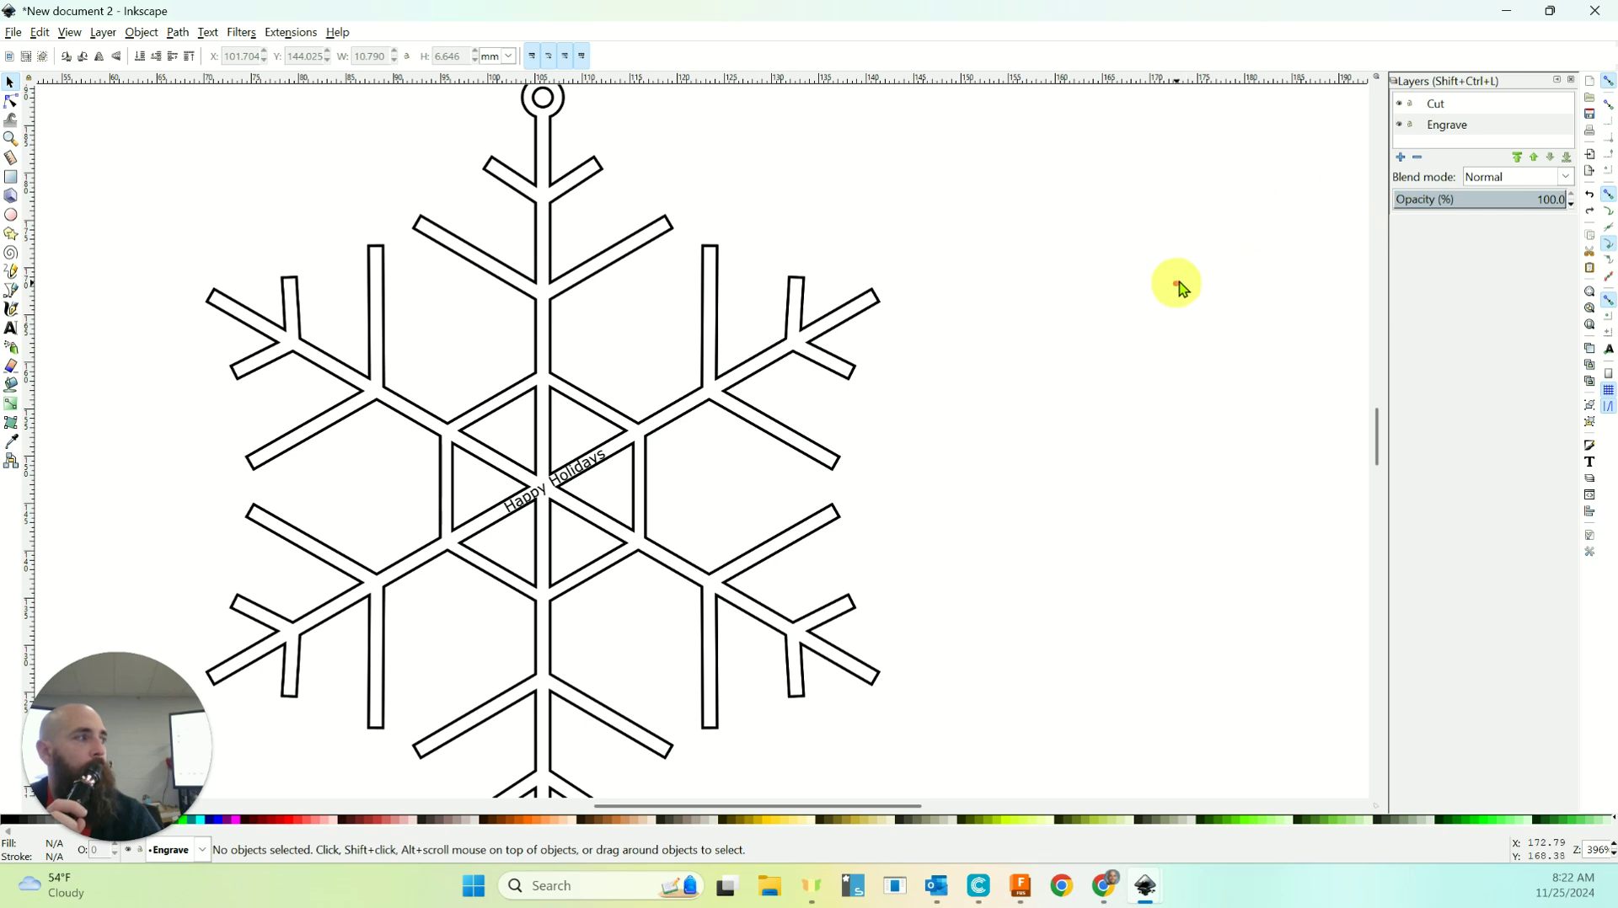
click(1400, 128)
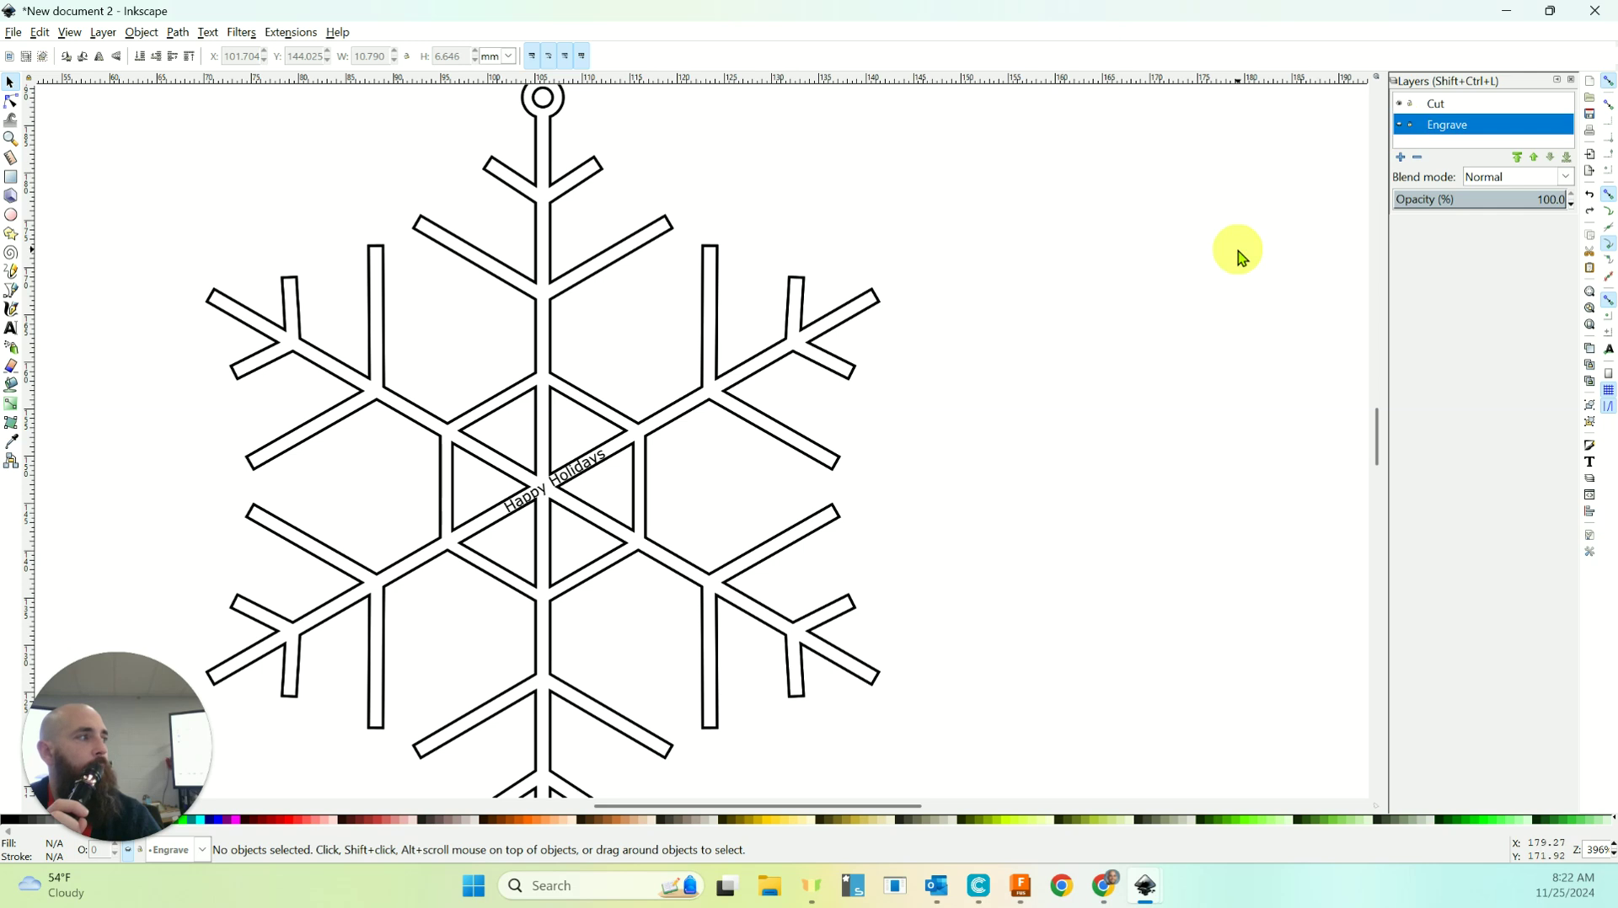
click(1401, 126)
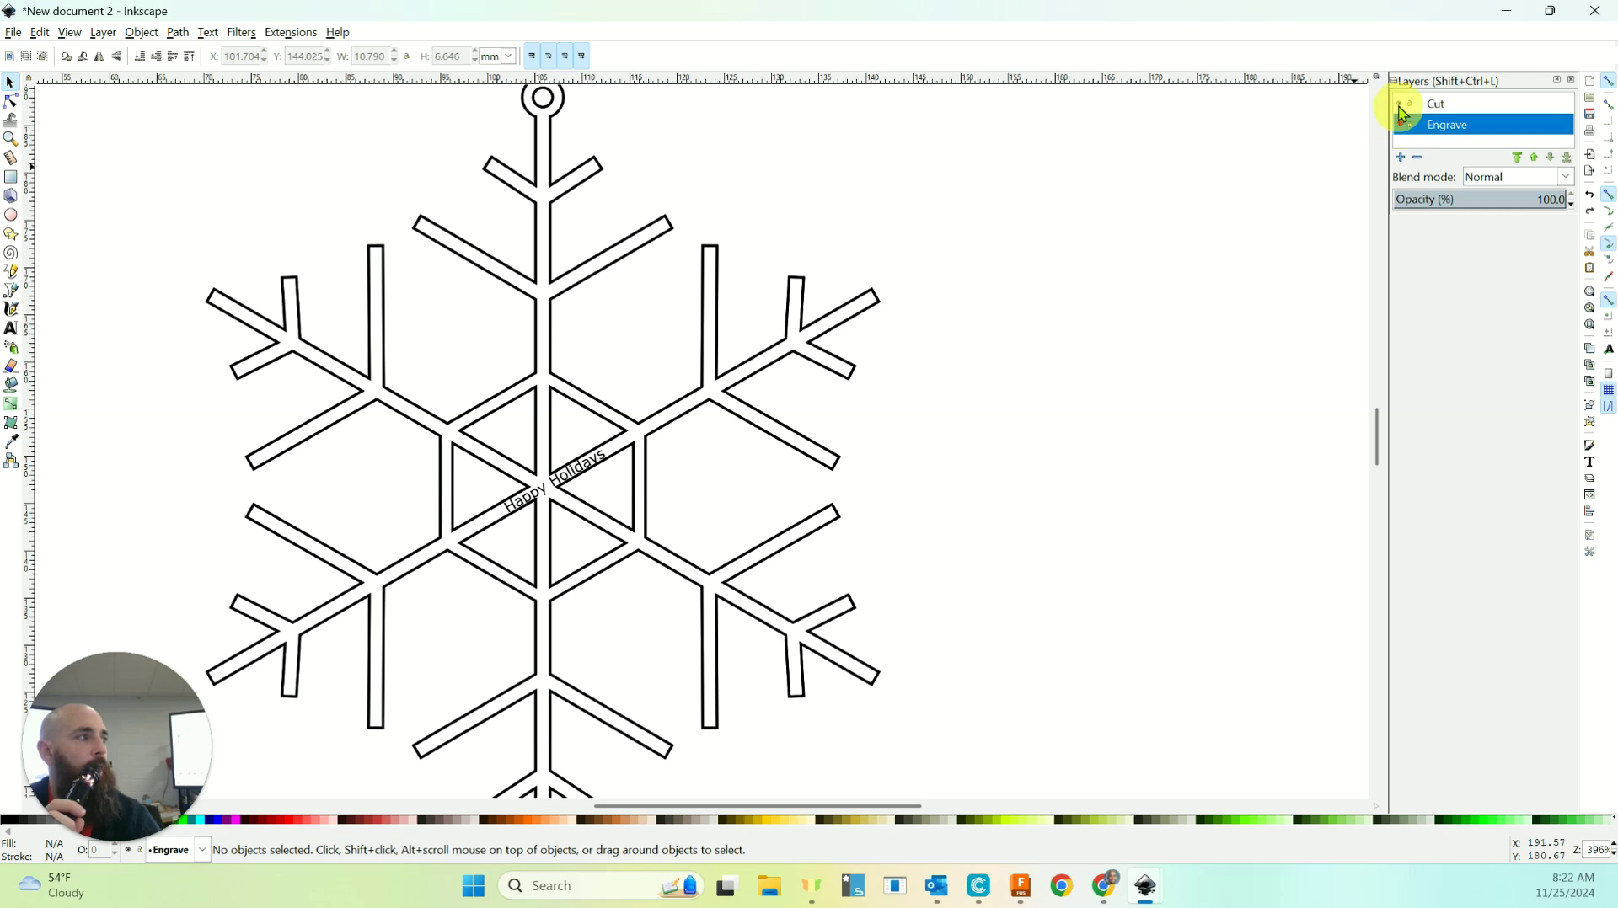
click(1399, 106)
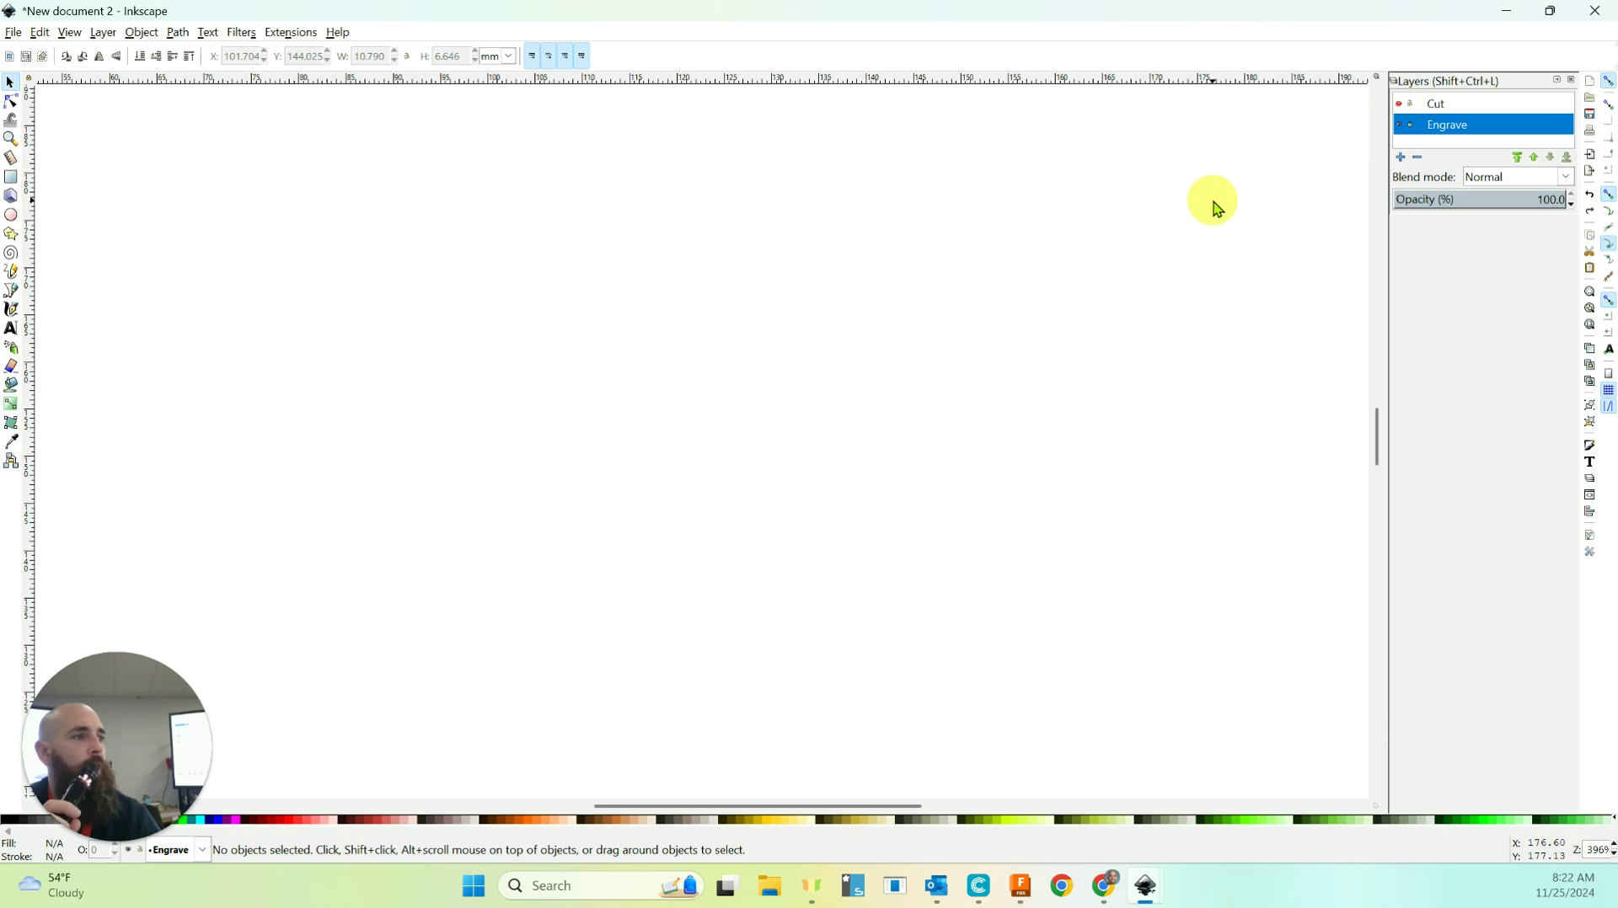
click(1399, 106)
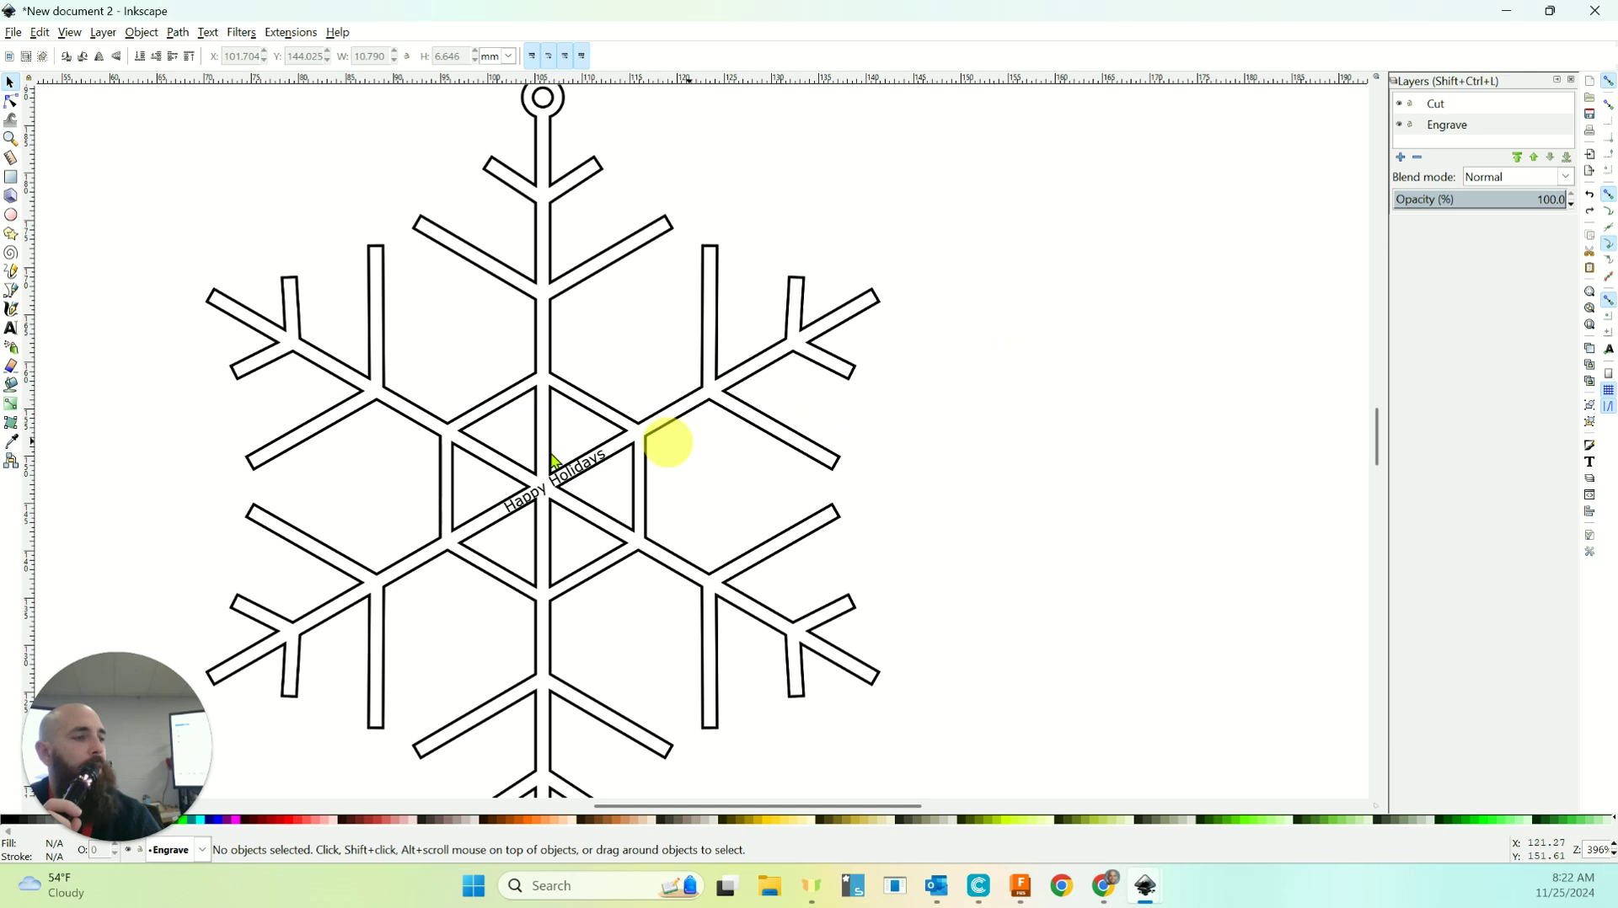
click(535, 496)
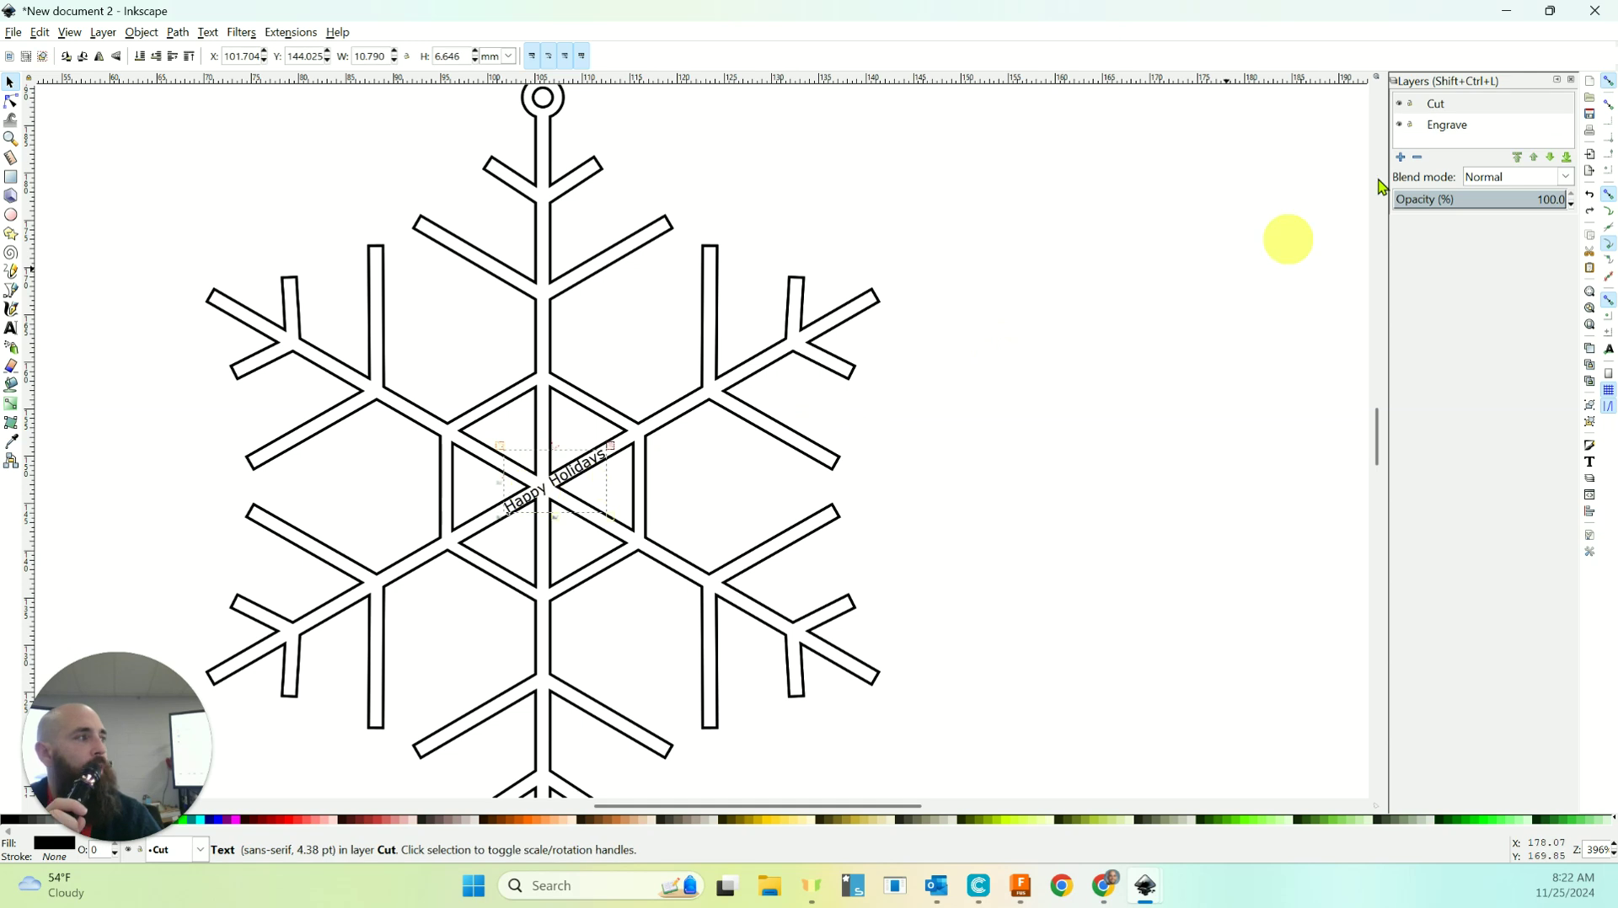
click(1447, 128)
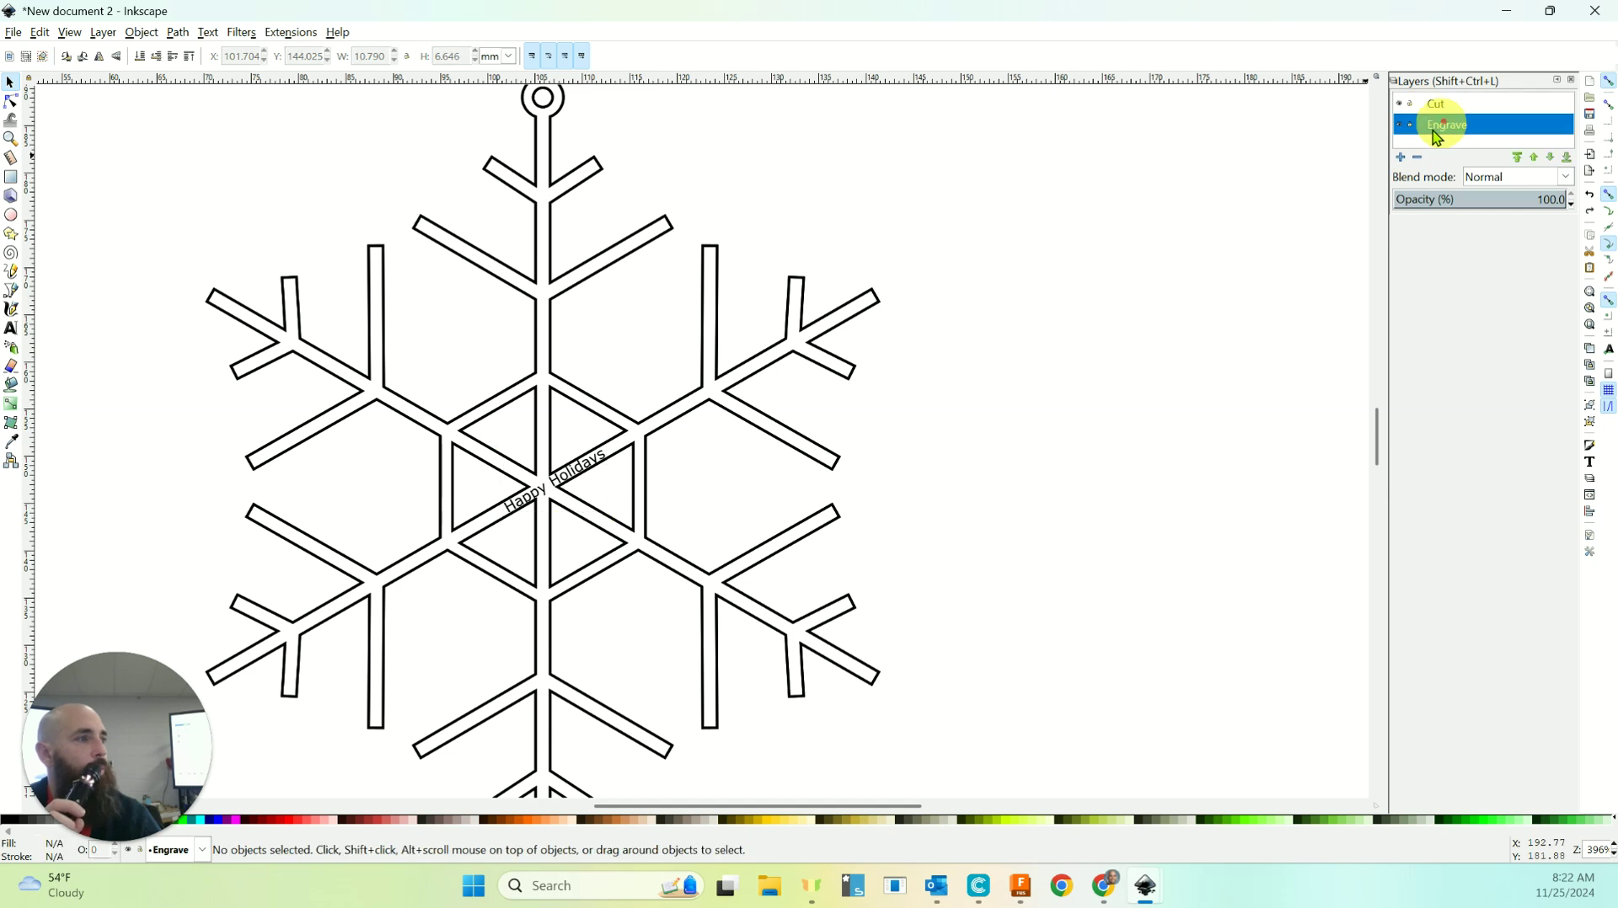
right_click(528, 504)
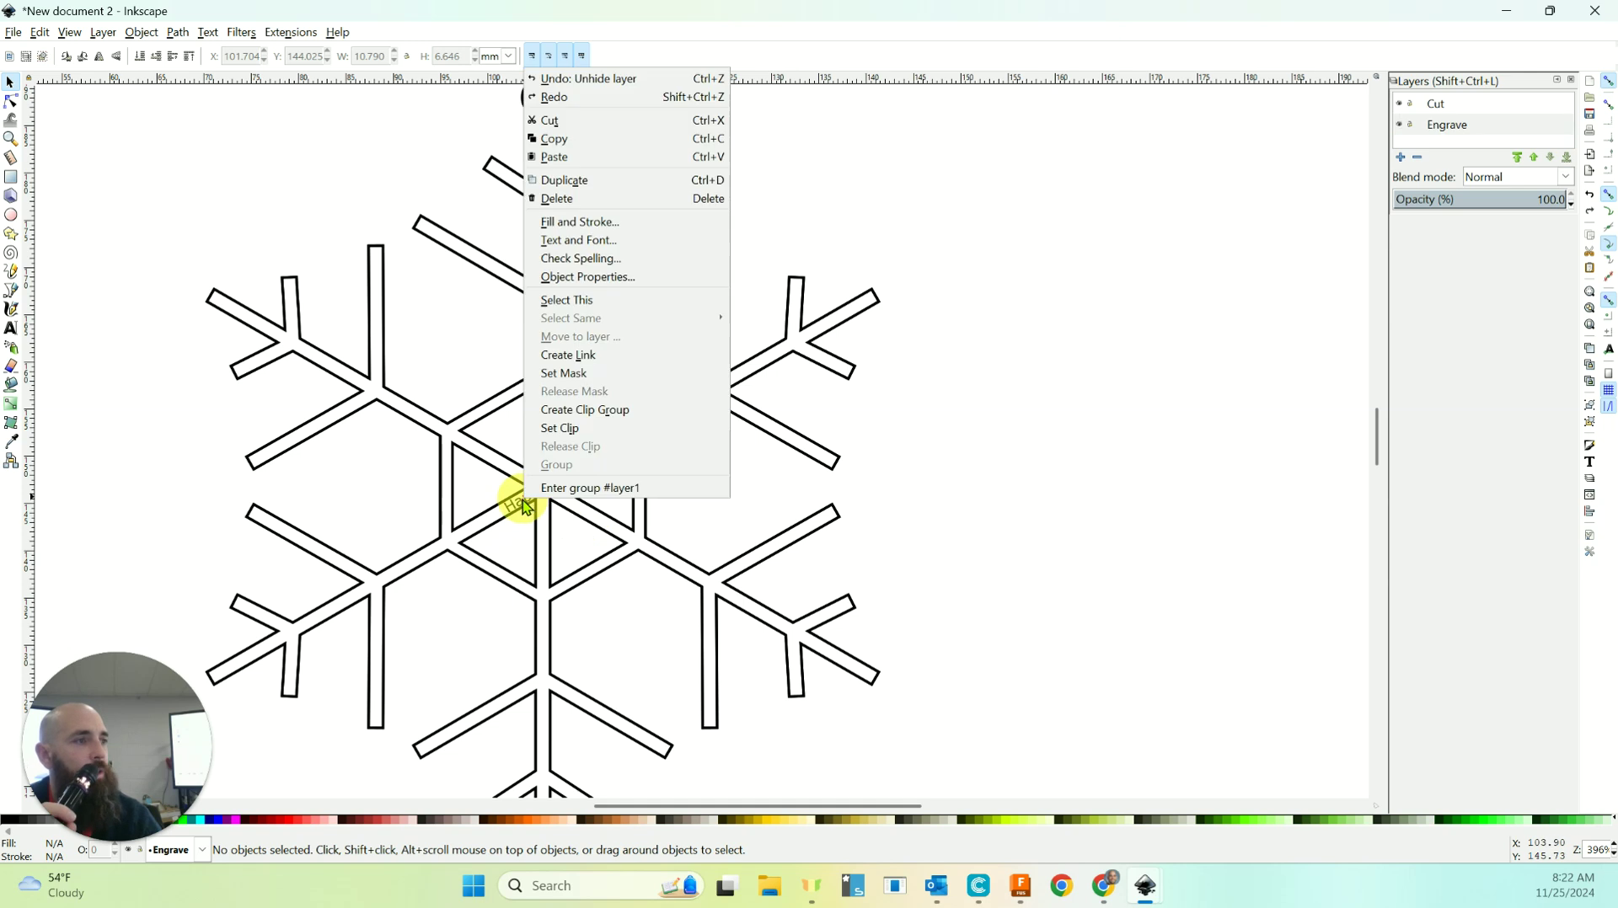
click(527, 504)
scroll(530, 510, up, 2)
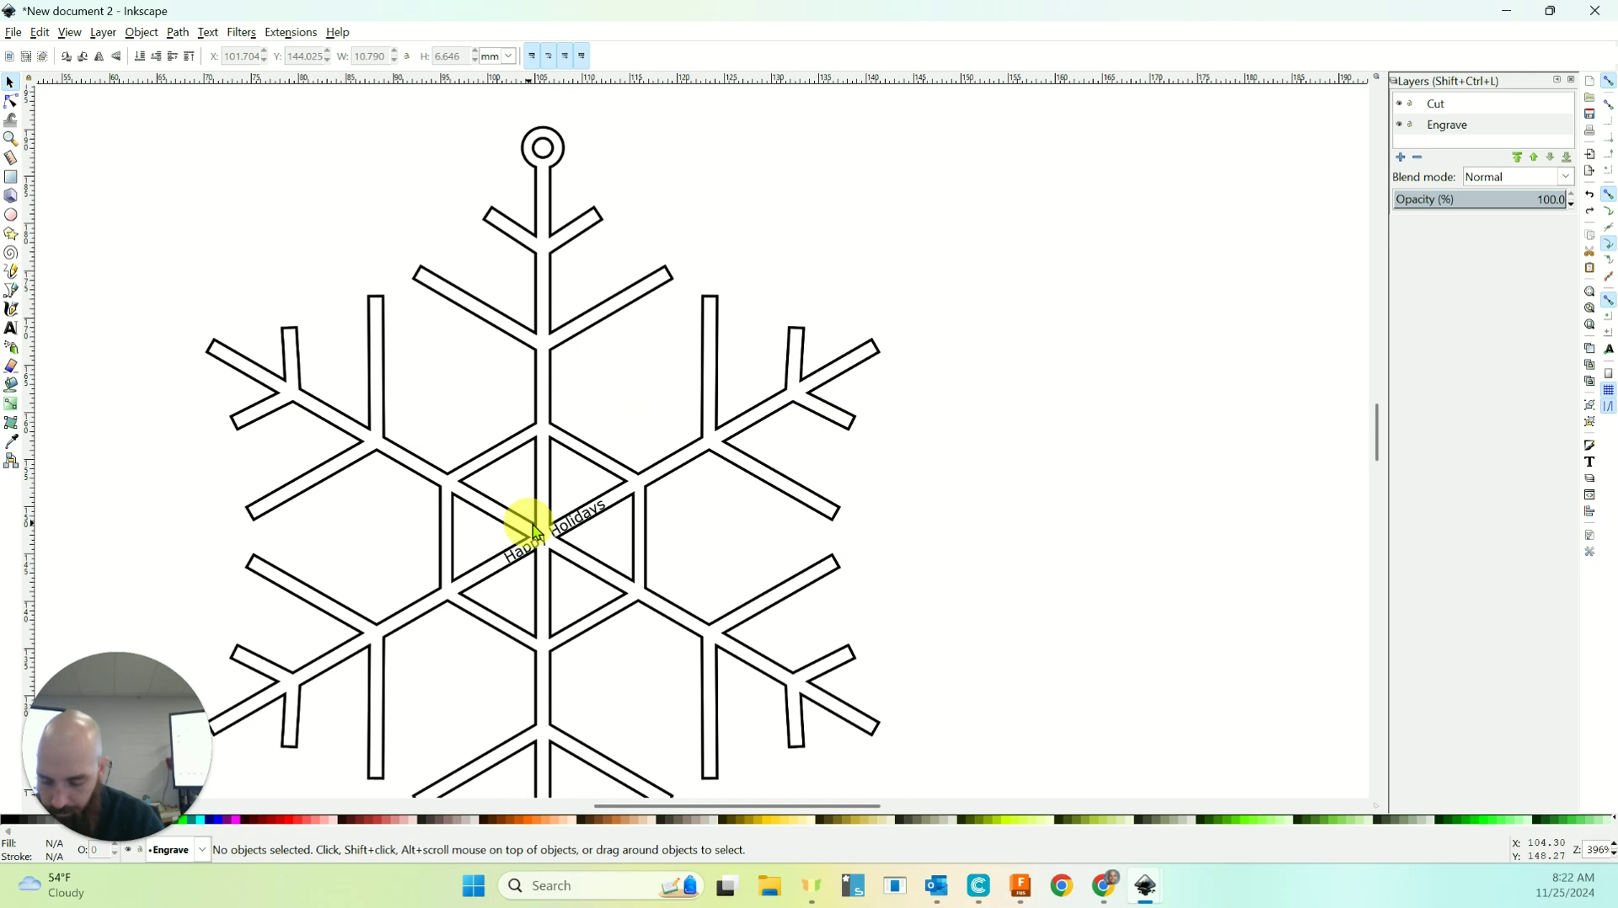
scroll(535, 537, up, 3)
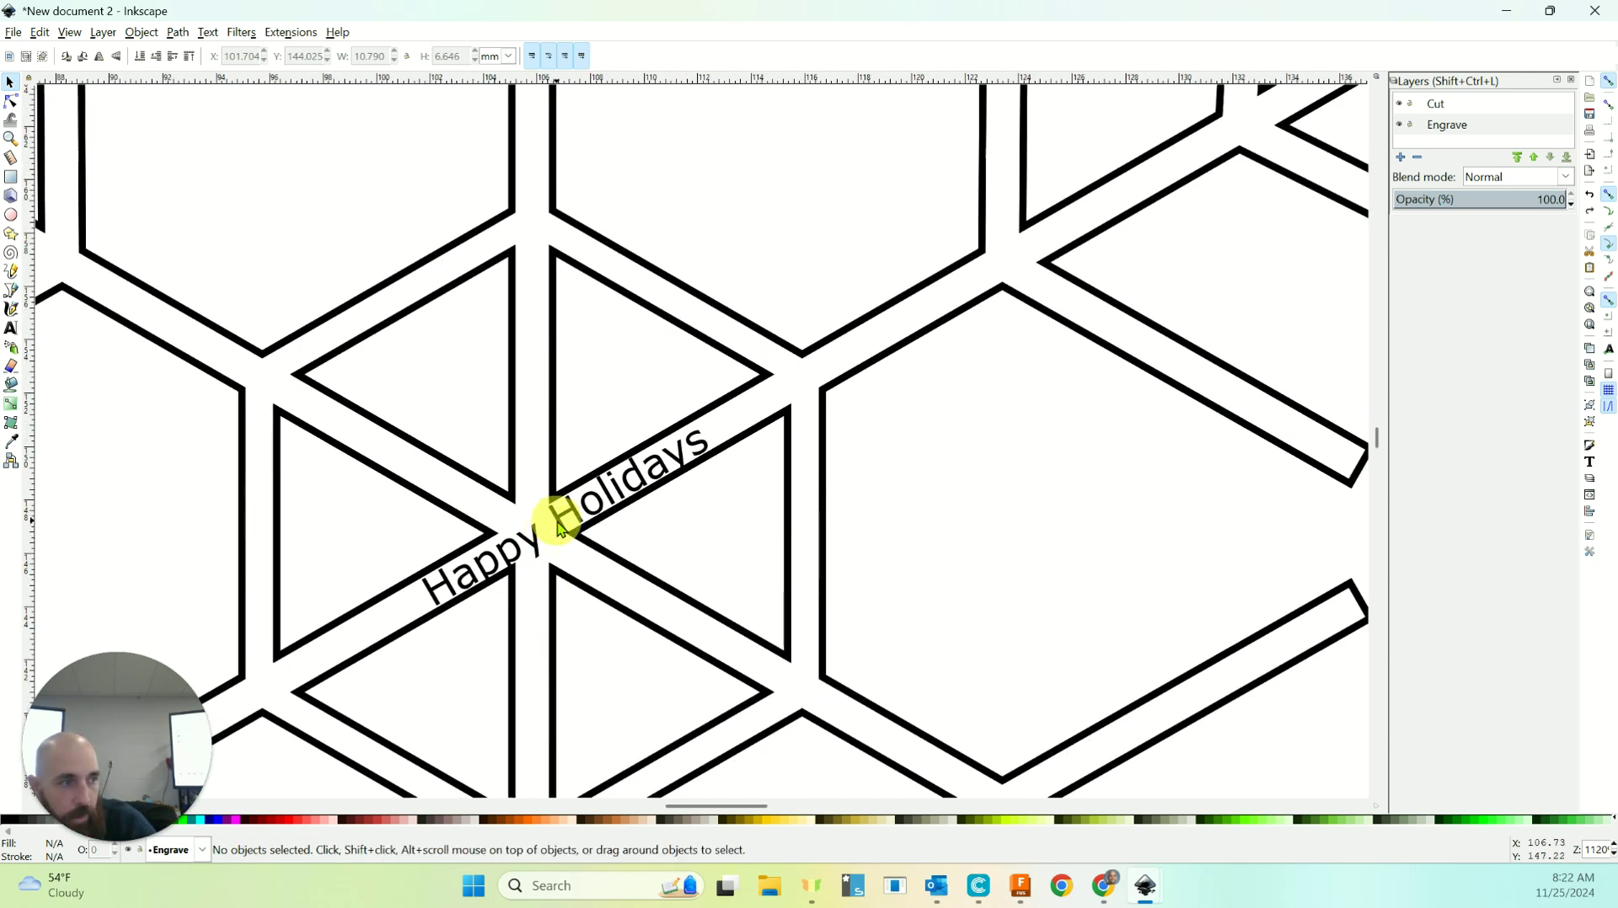
right_click(564, 526)
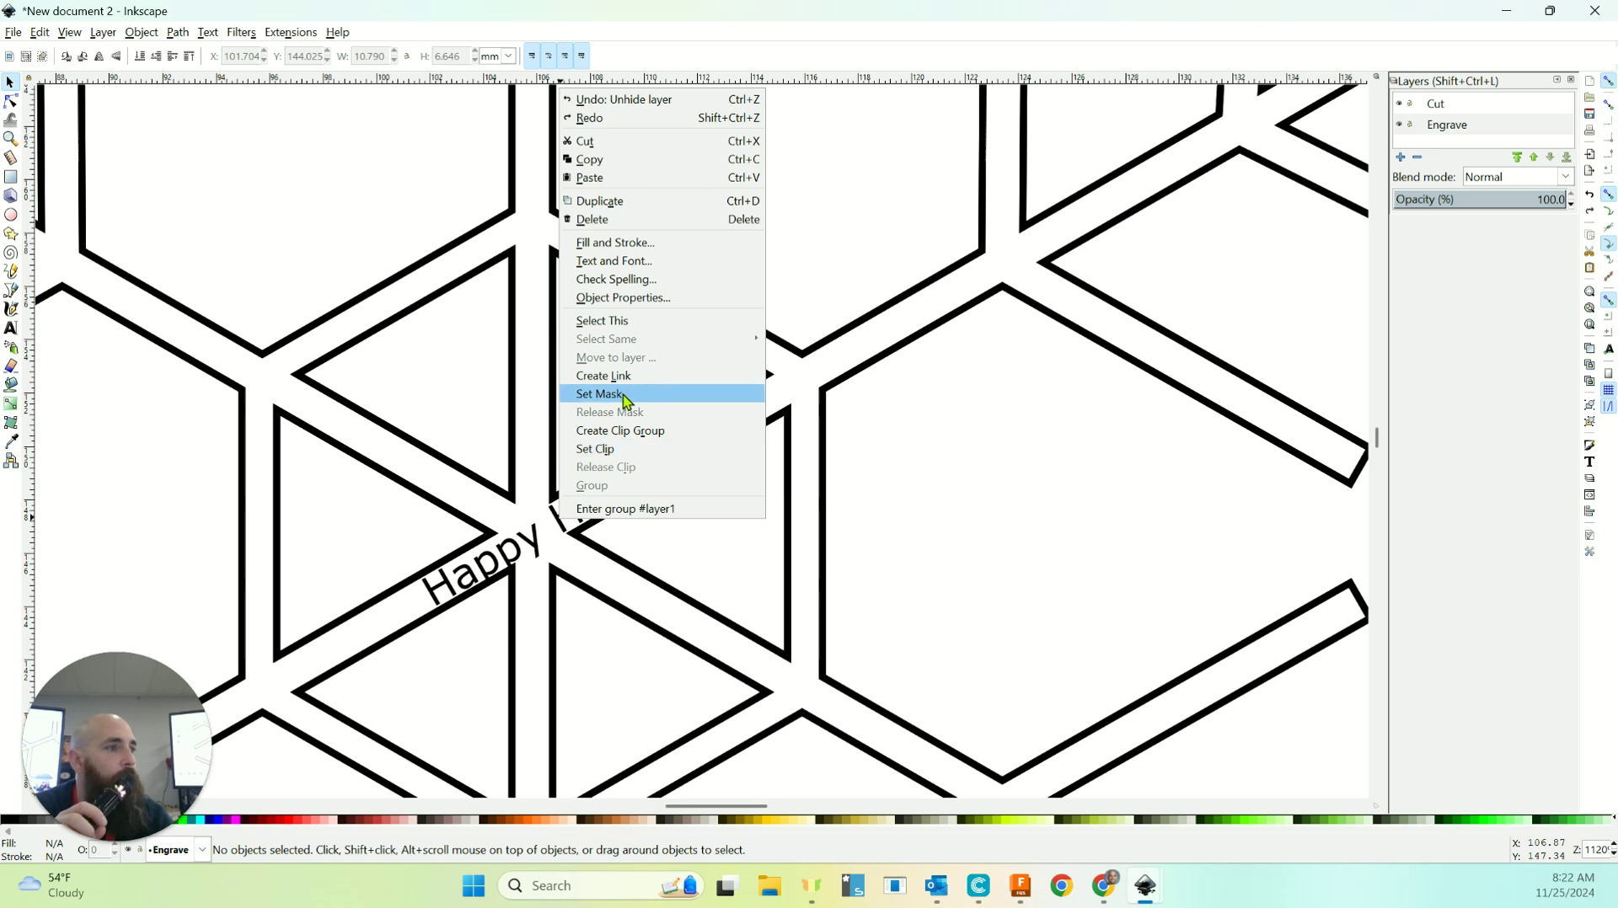
click(525, 539)
Move the "Happy Holidays" text from the Cut layer to the Engrave layer.
click(528, 545)
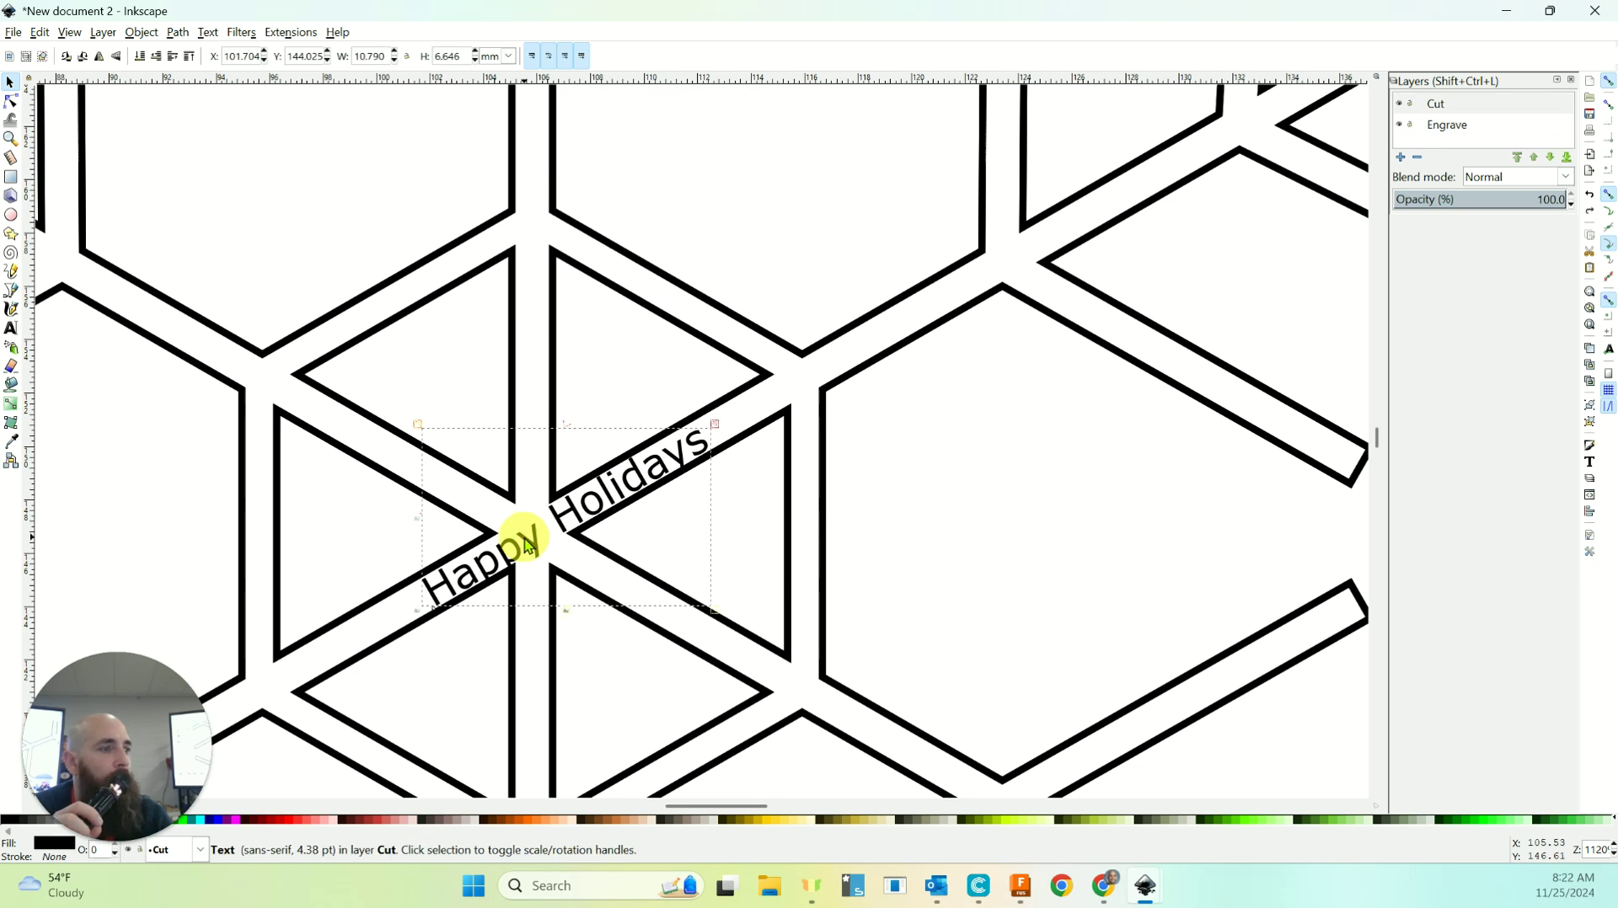
right_click(527, 544)
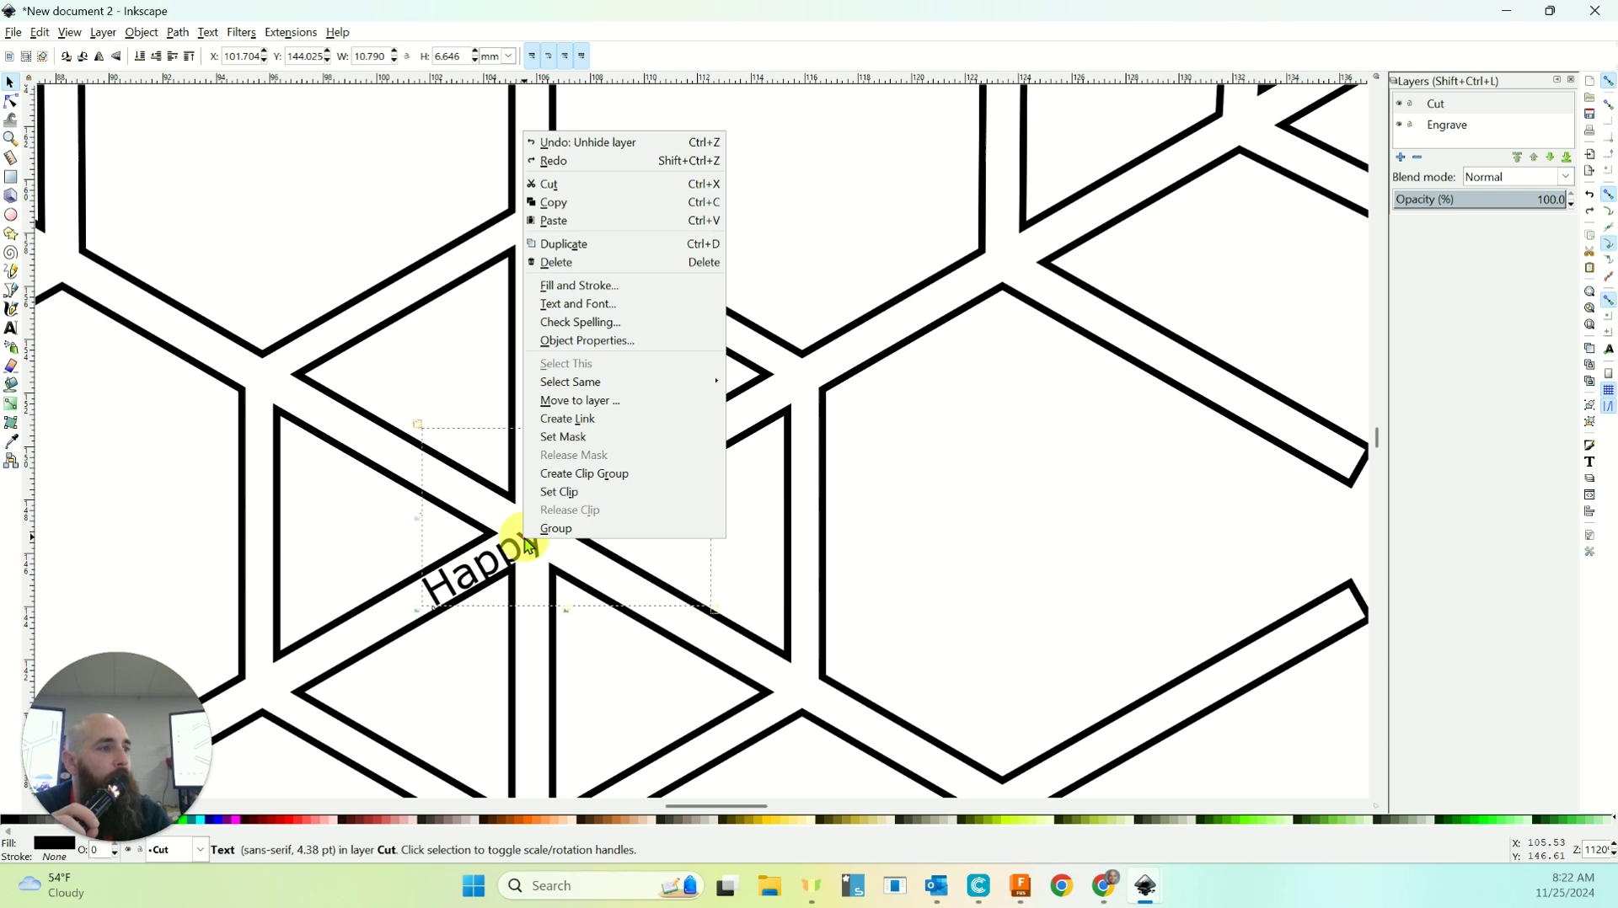
click(604, 403)
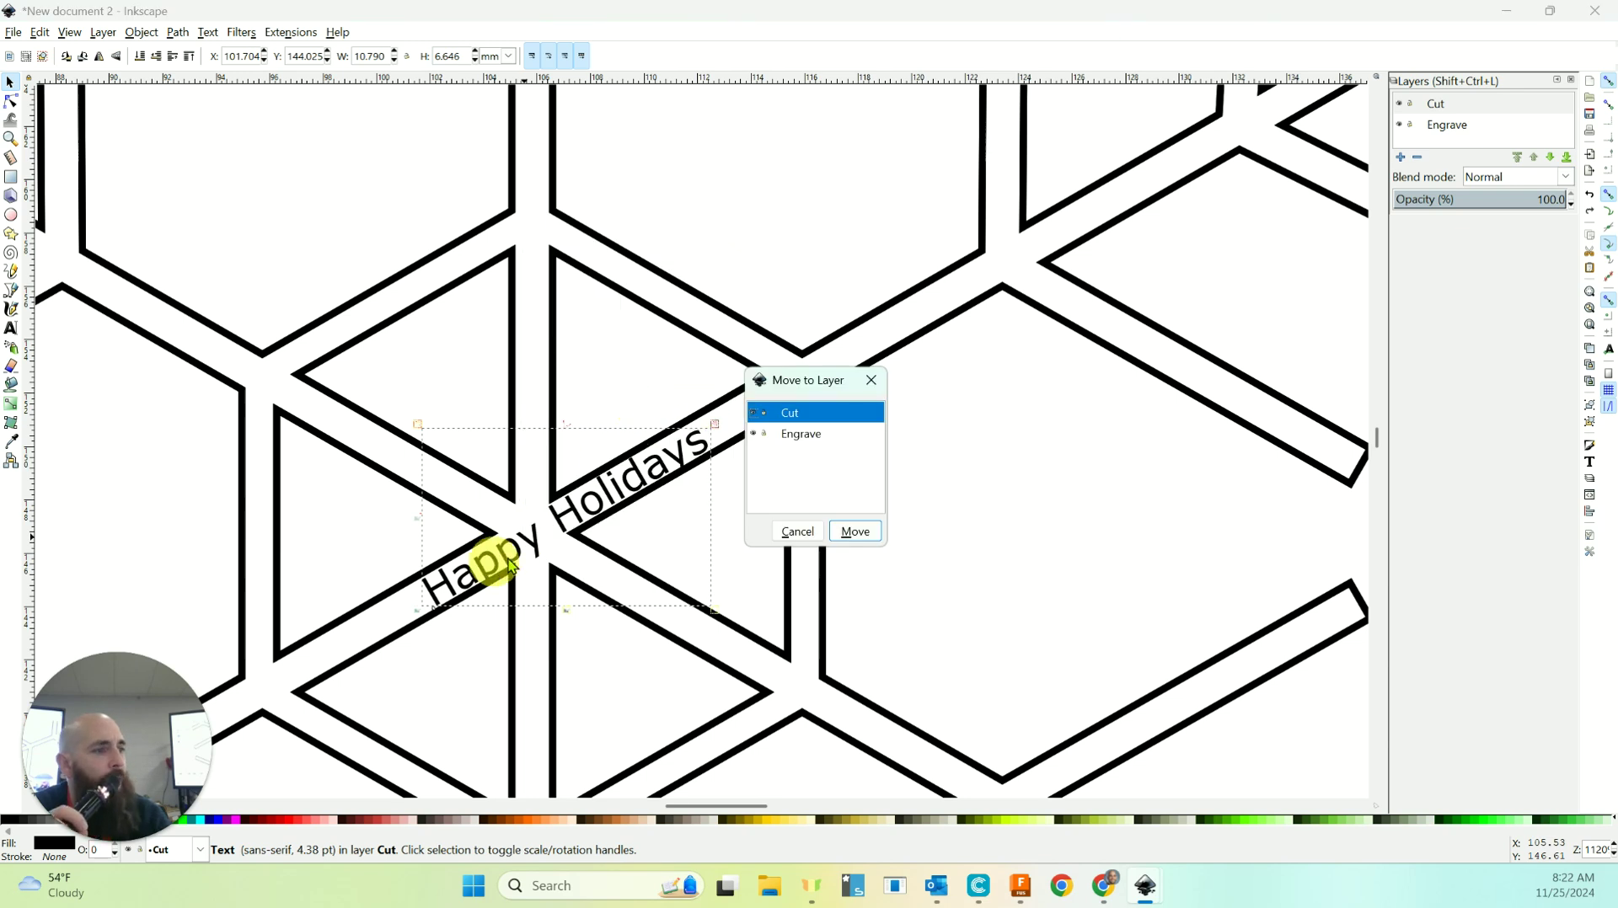
click(801, 434)
click(854, 531)
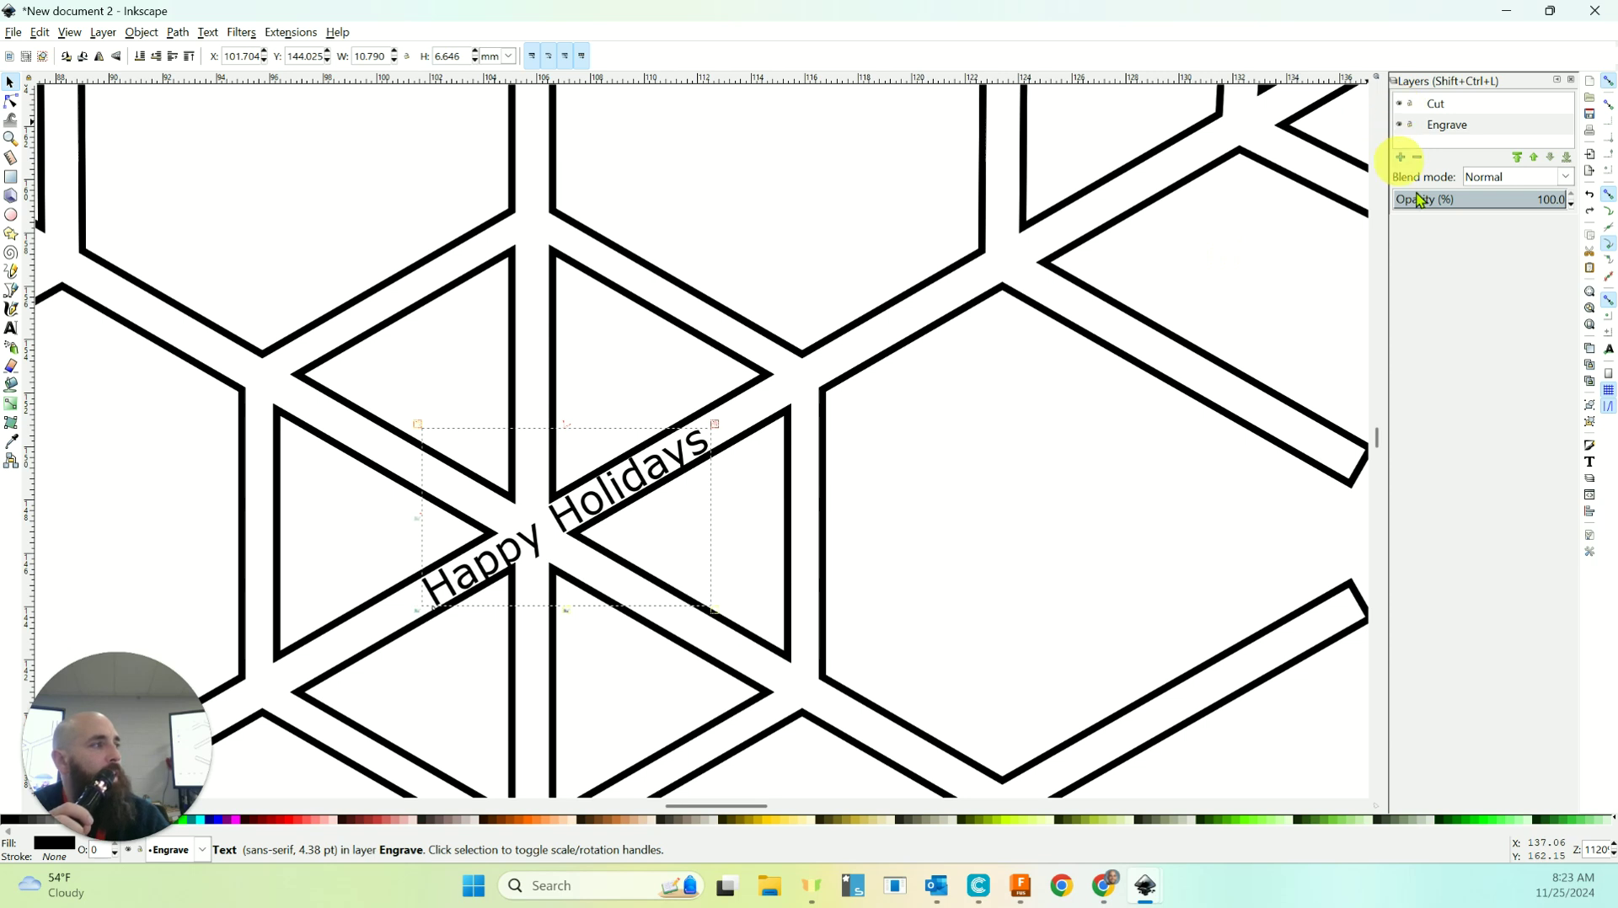
click(1477, 383)
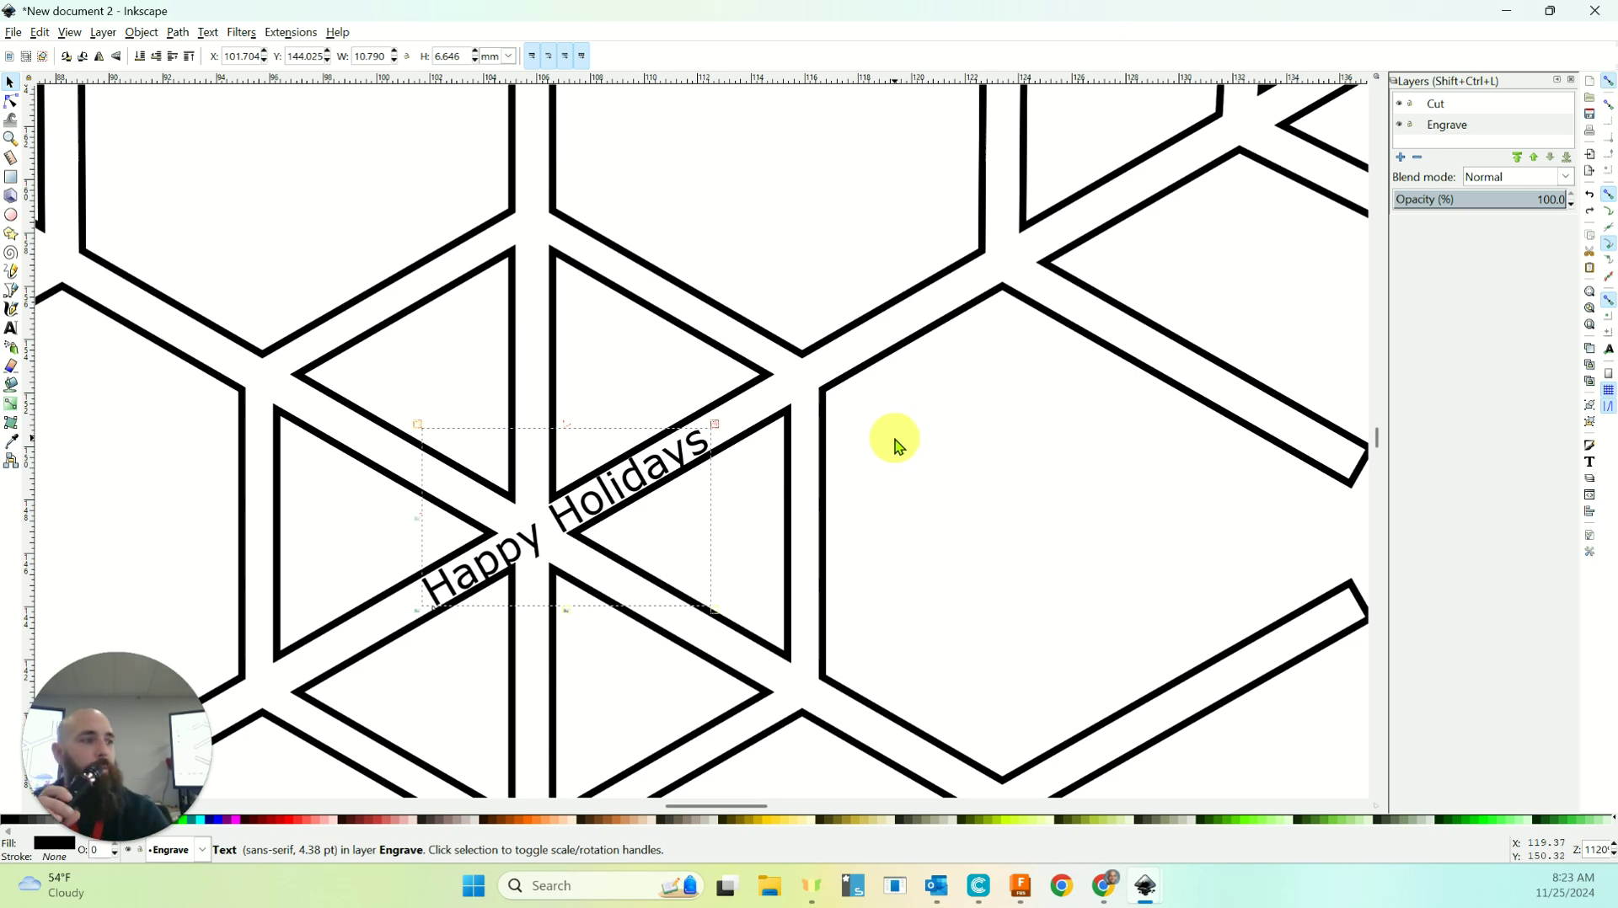
Deselect the text, make Cut the current layer, and toggle its visibility to check the separation from the Engrave layer.
scroll(897, 504, down, 1)
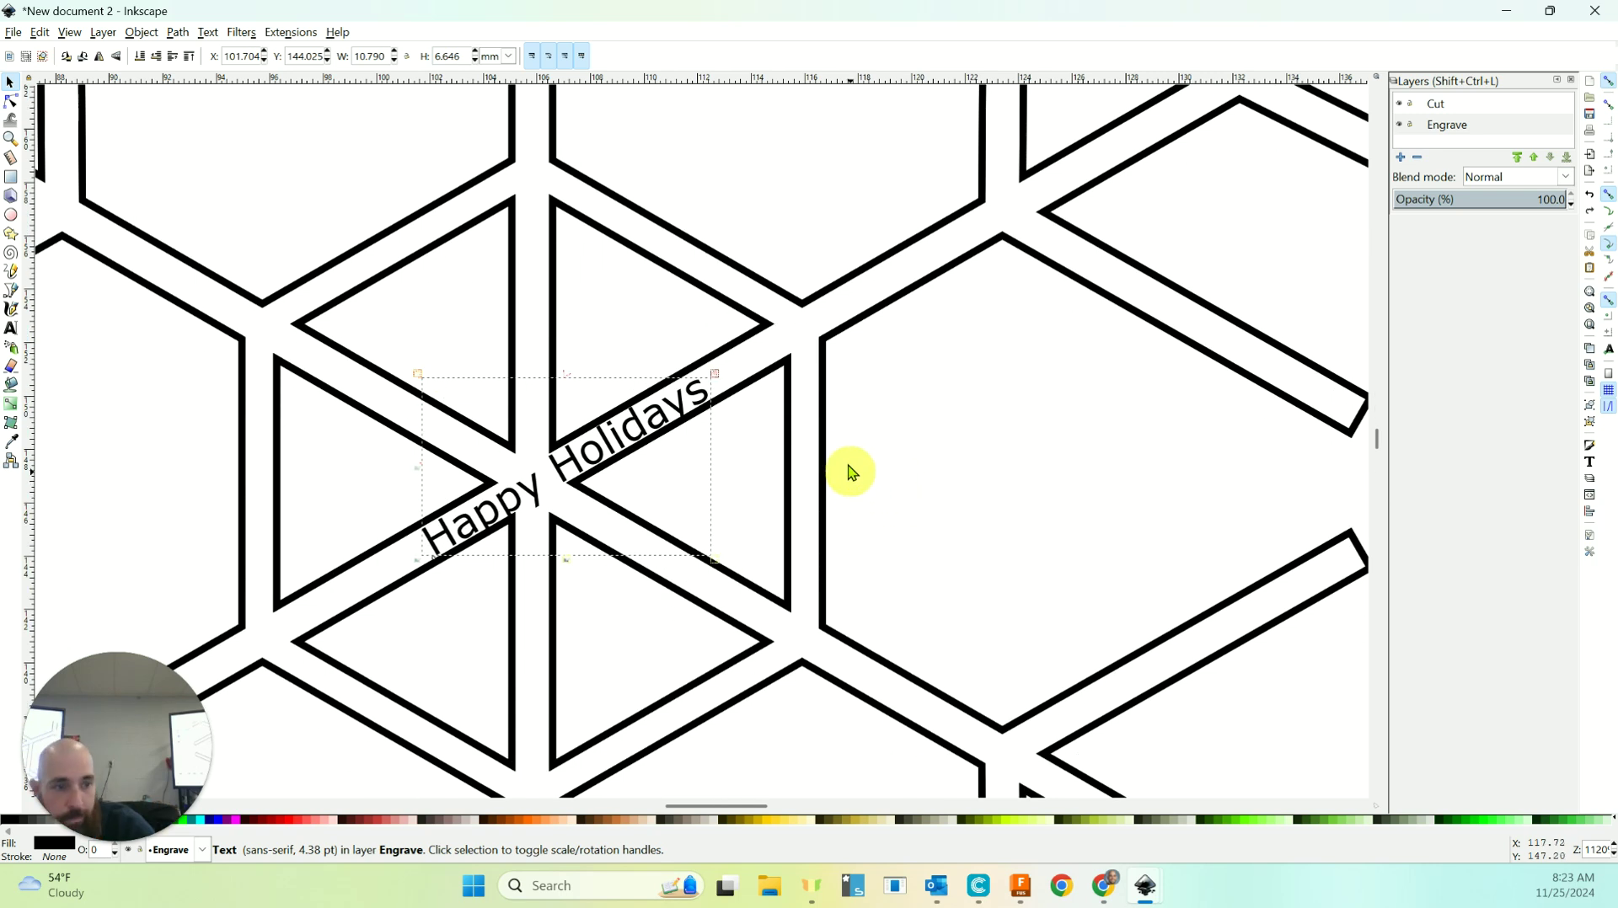
scroll(845, 466, down, 3)
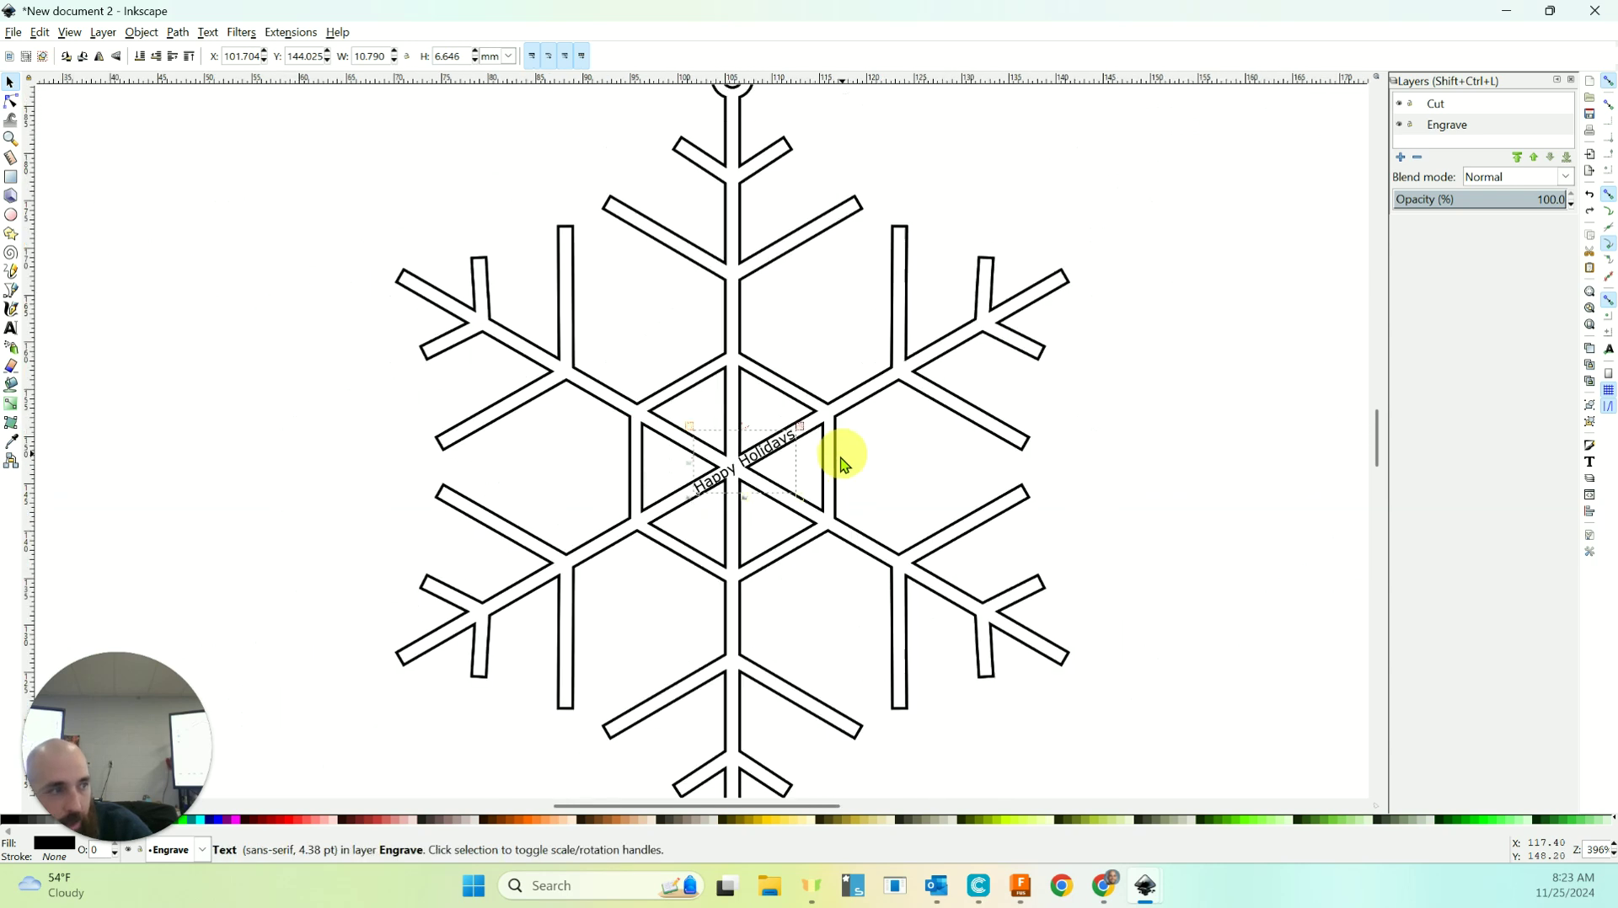
click(1202, 422)
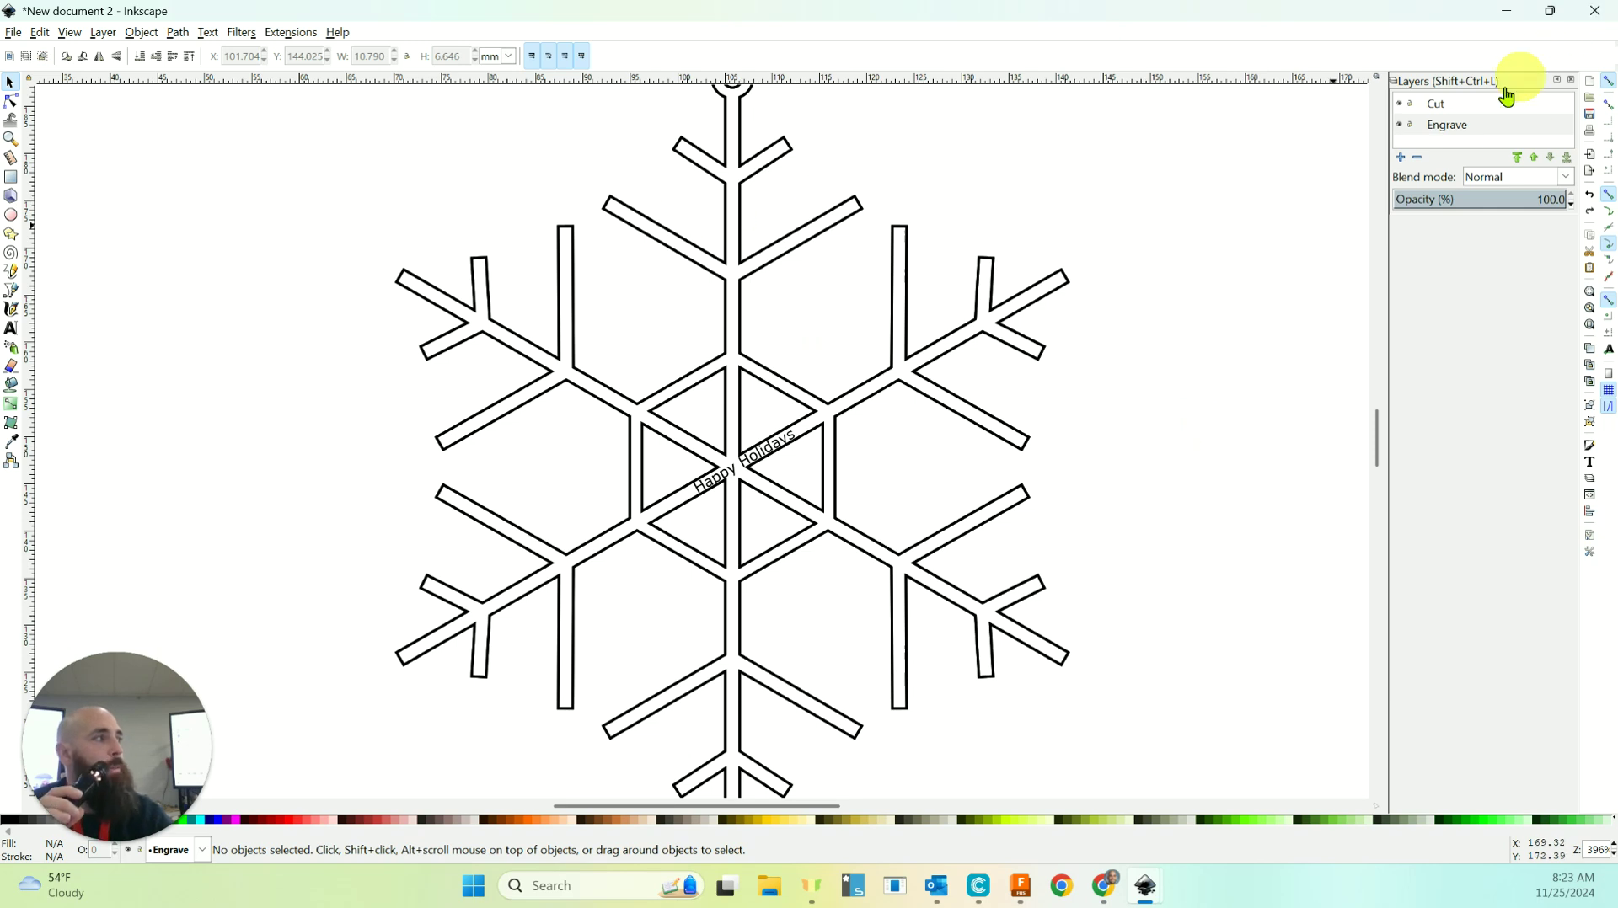
click(1477, 105)
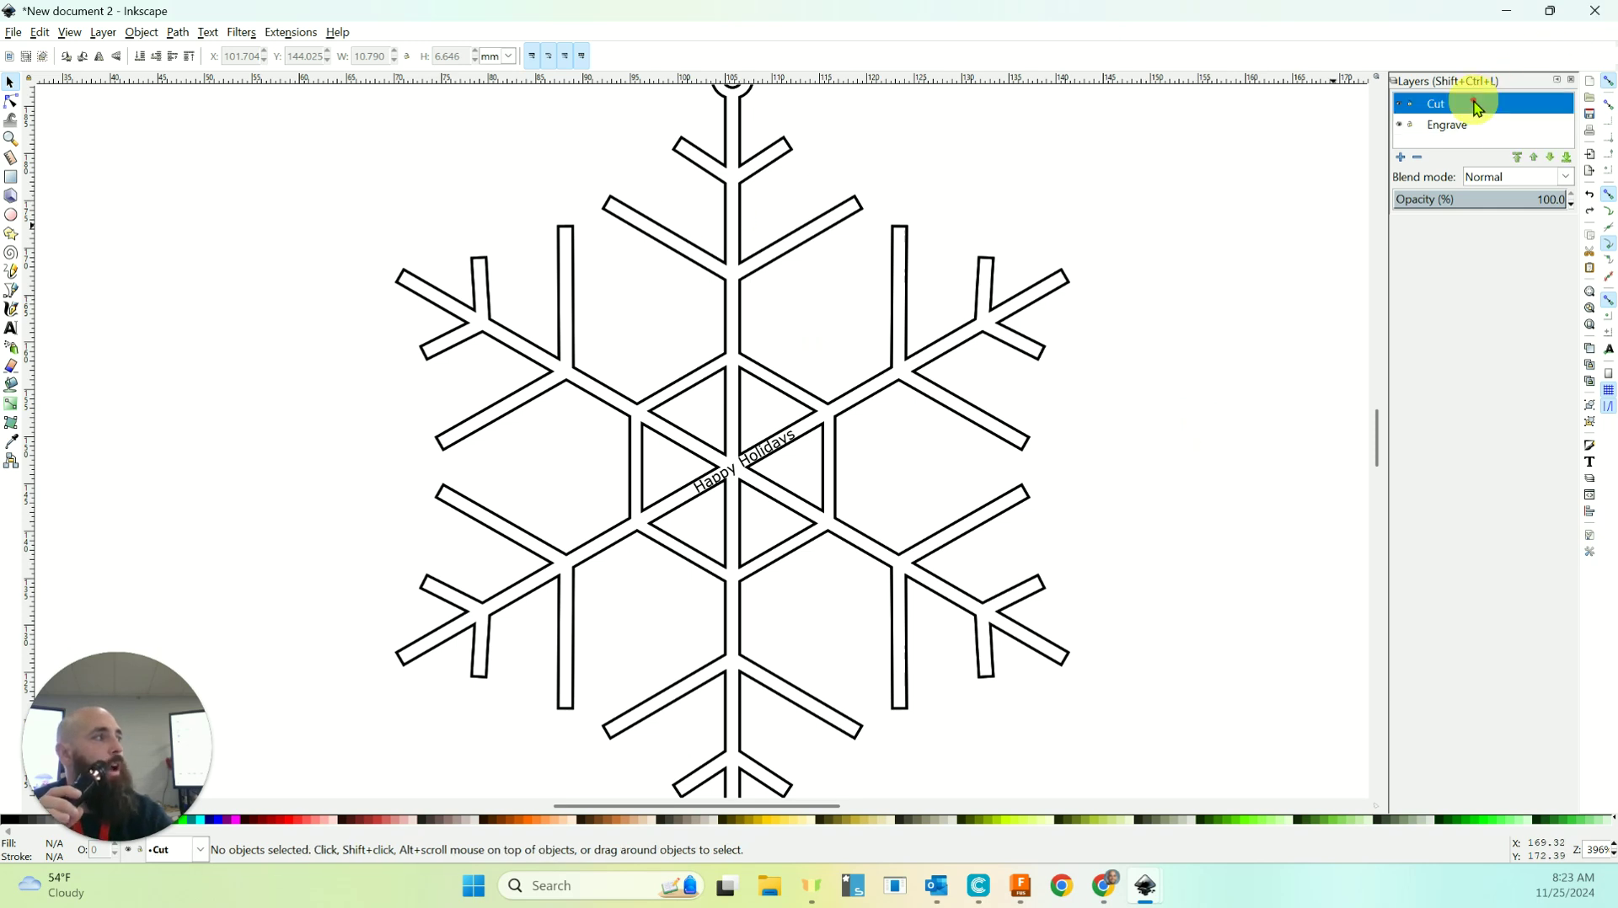
click(1401, 105)
click(1402, 106)
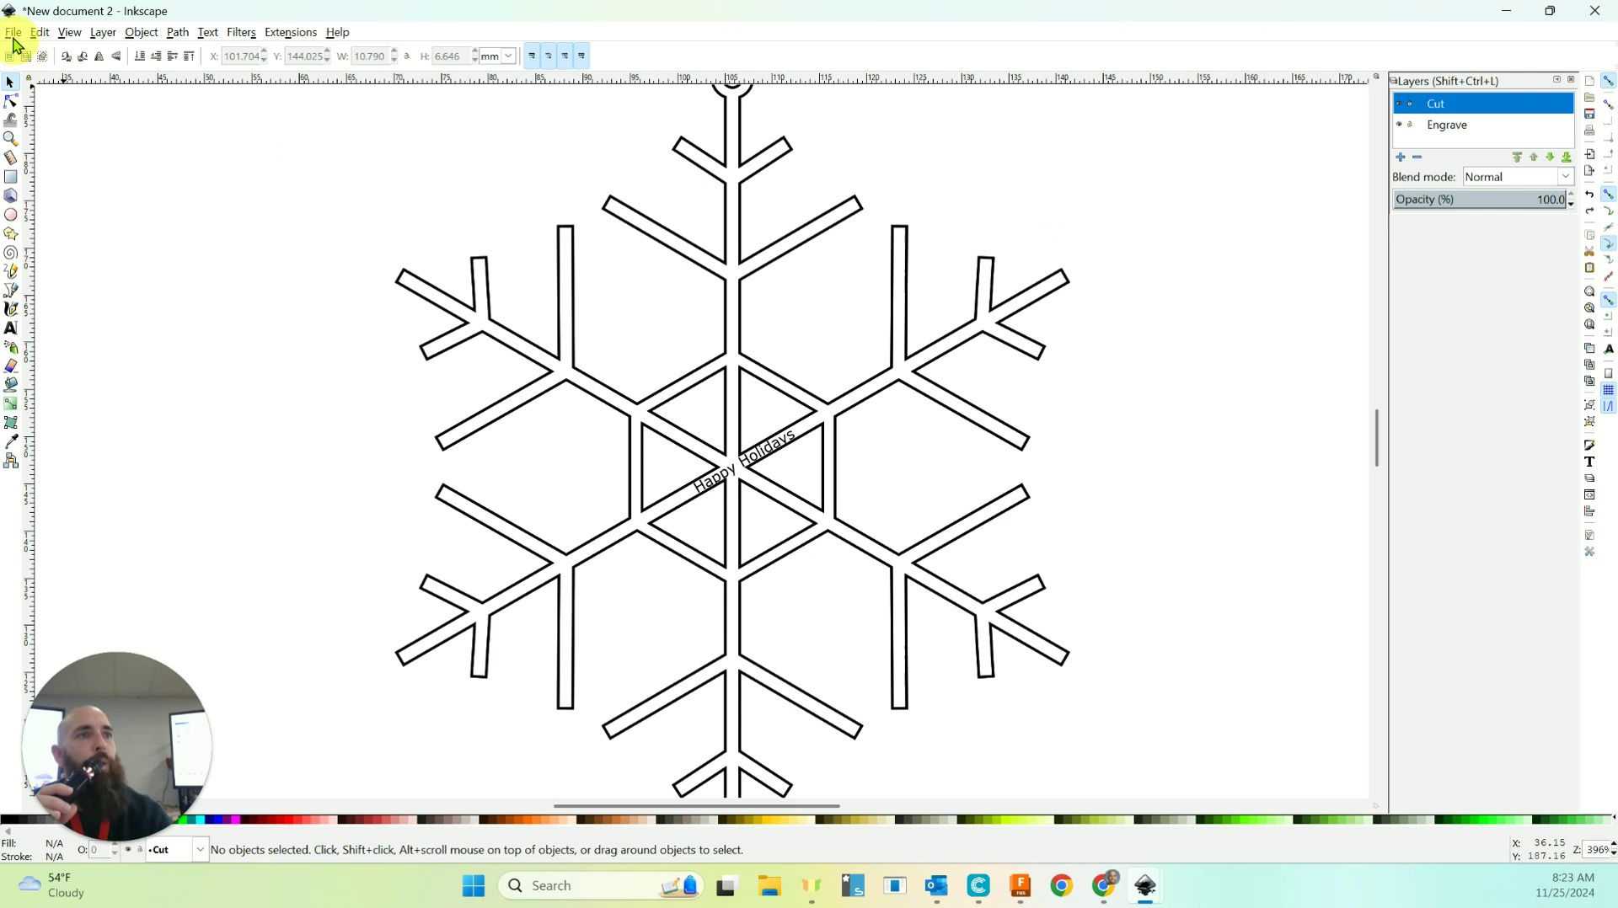
Save the document in the Downloads folder as an Inkscape SVG named "snowflake ornament2".
click(14, 34)
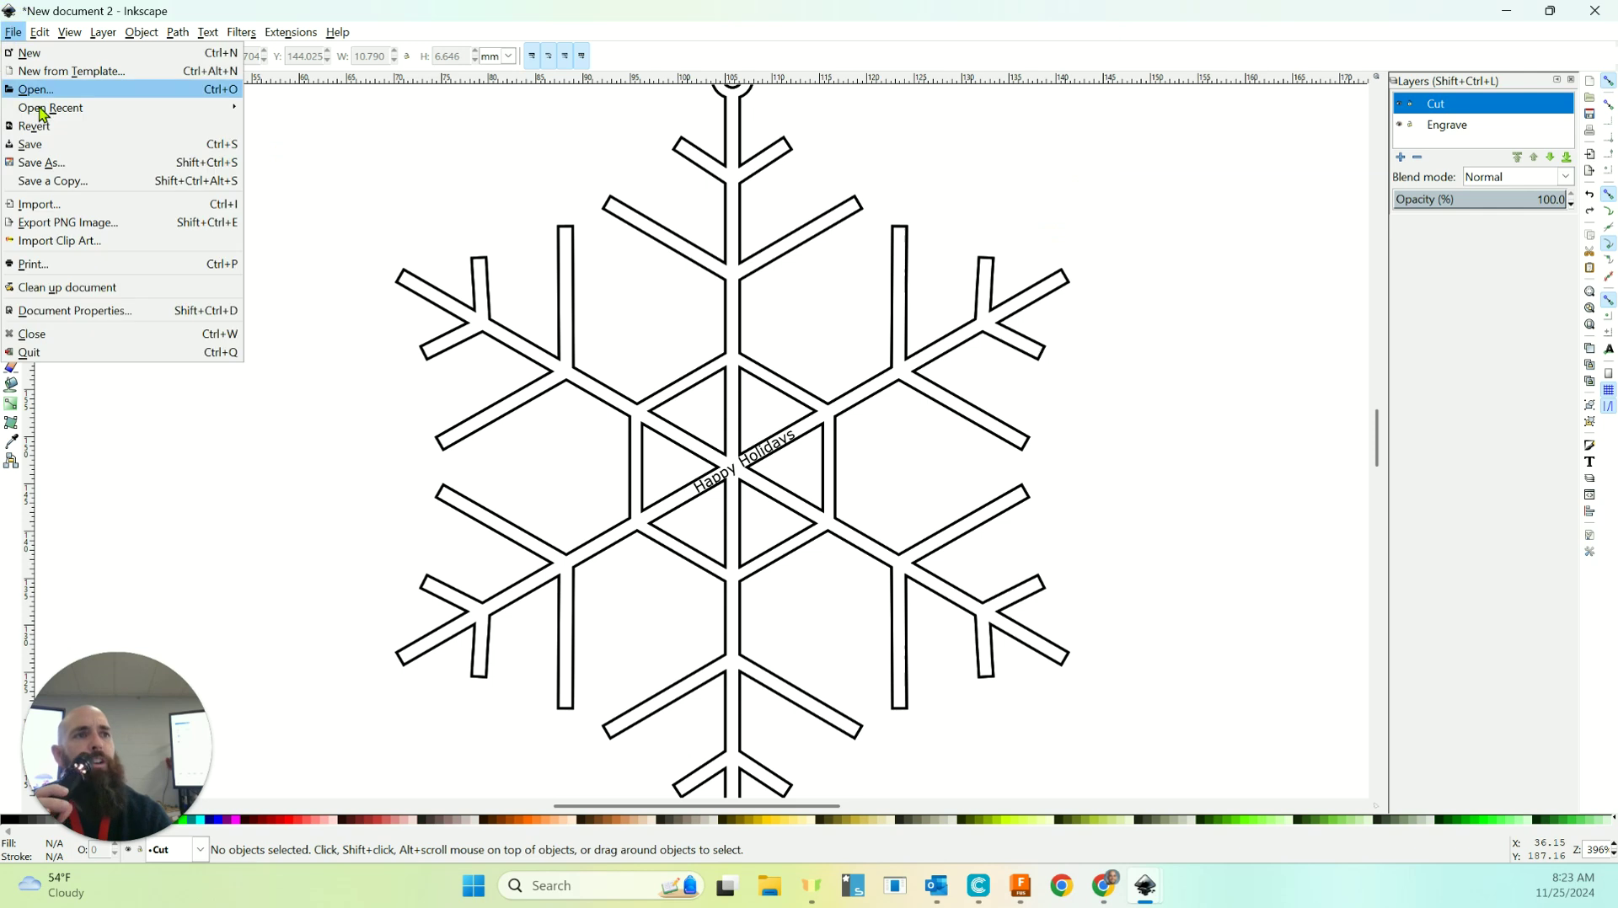
click(44, 145)
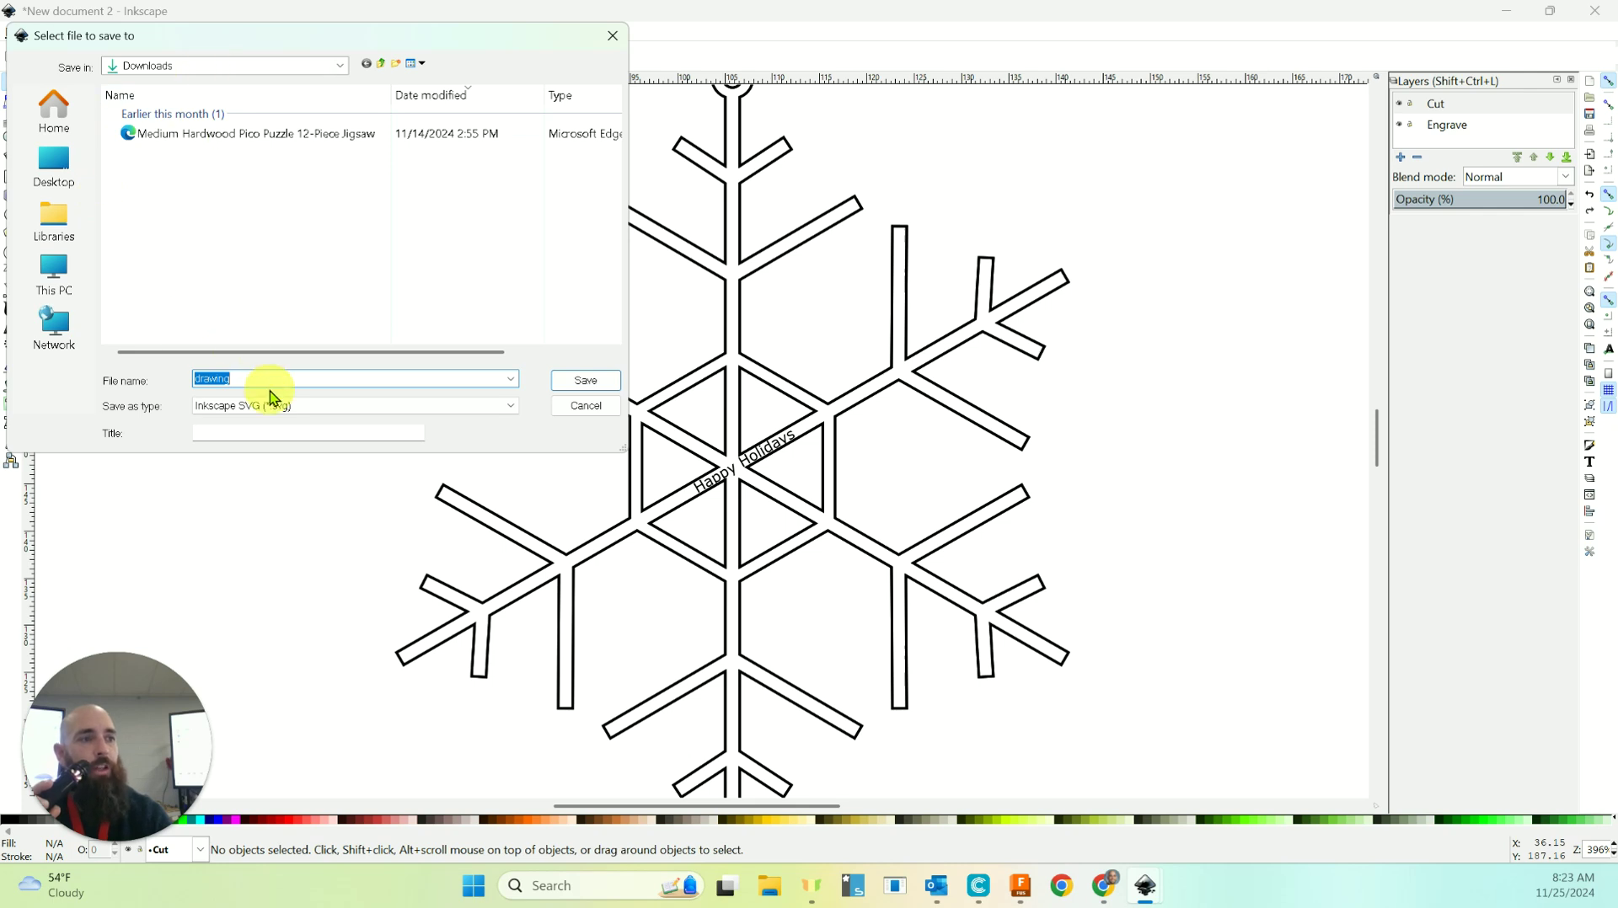
text(snowflake orn)
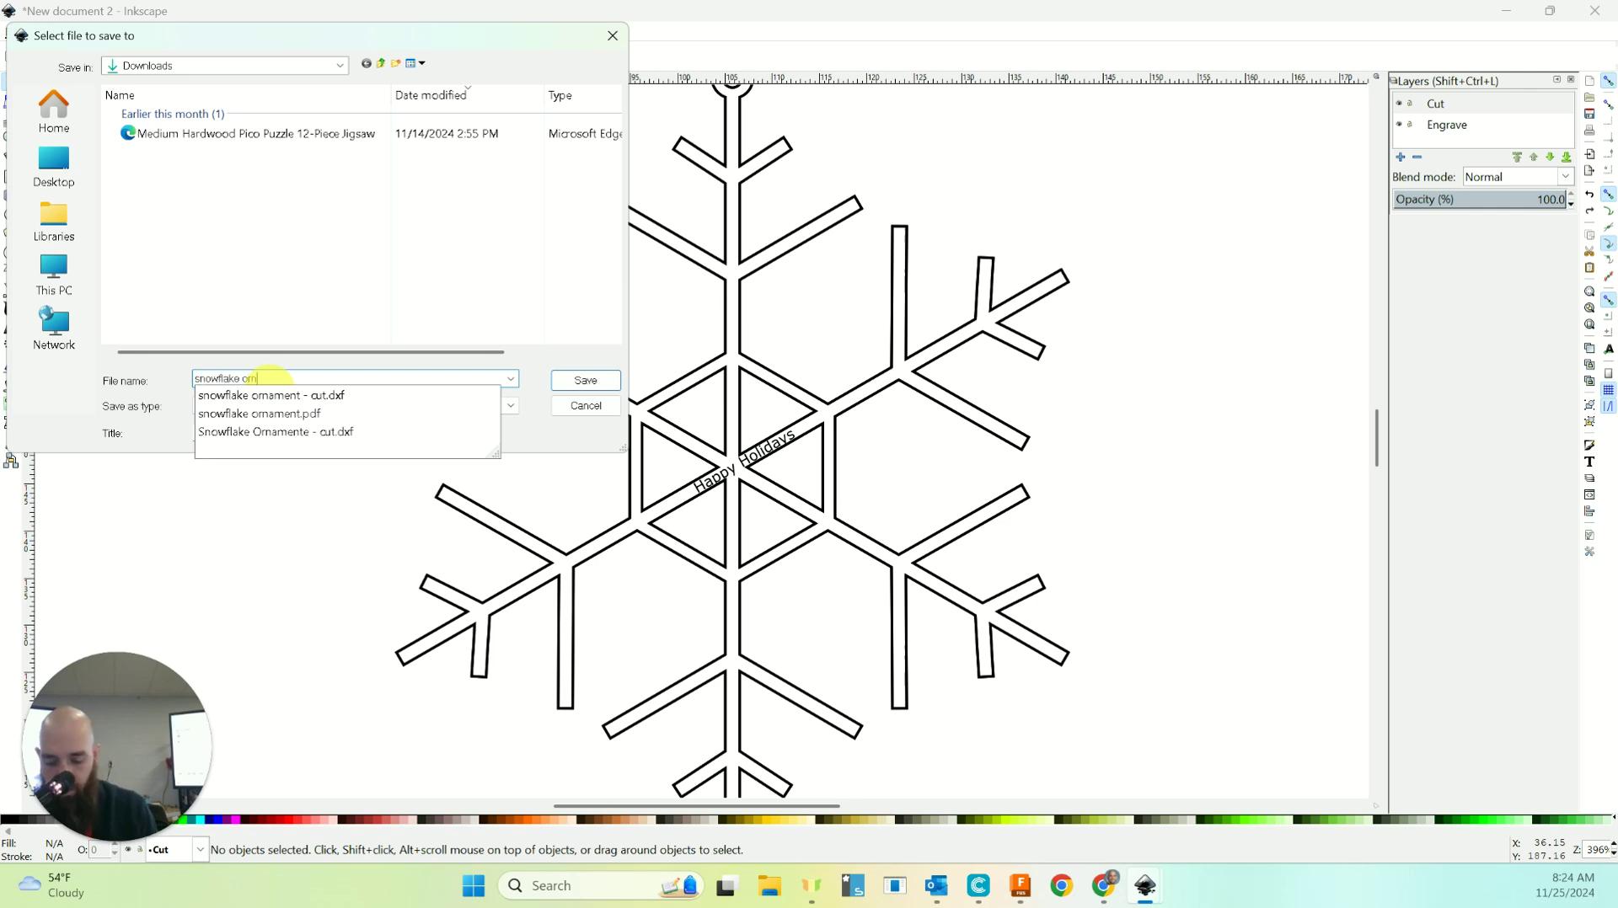
text(ament)
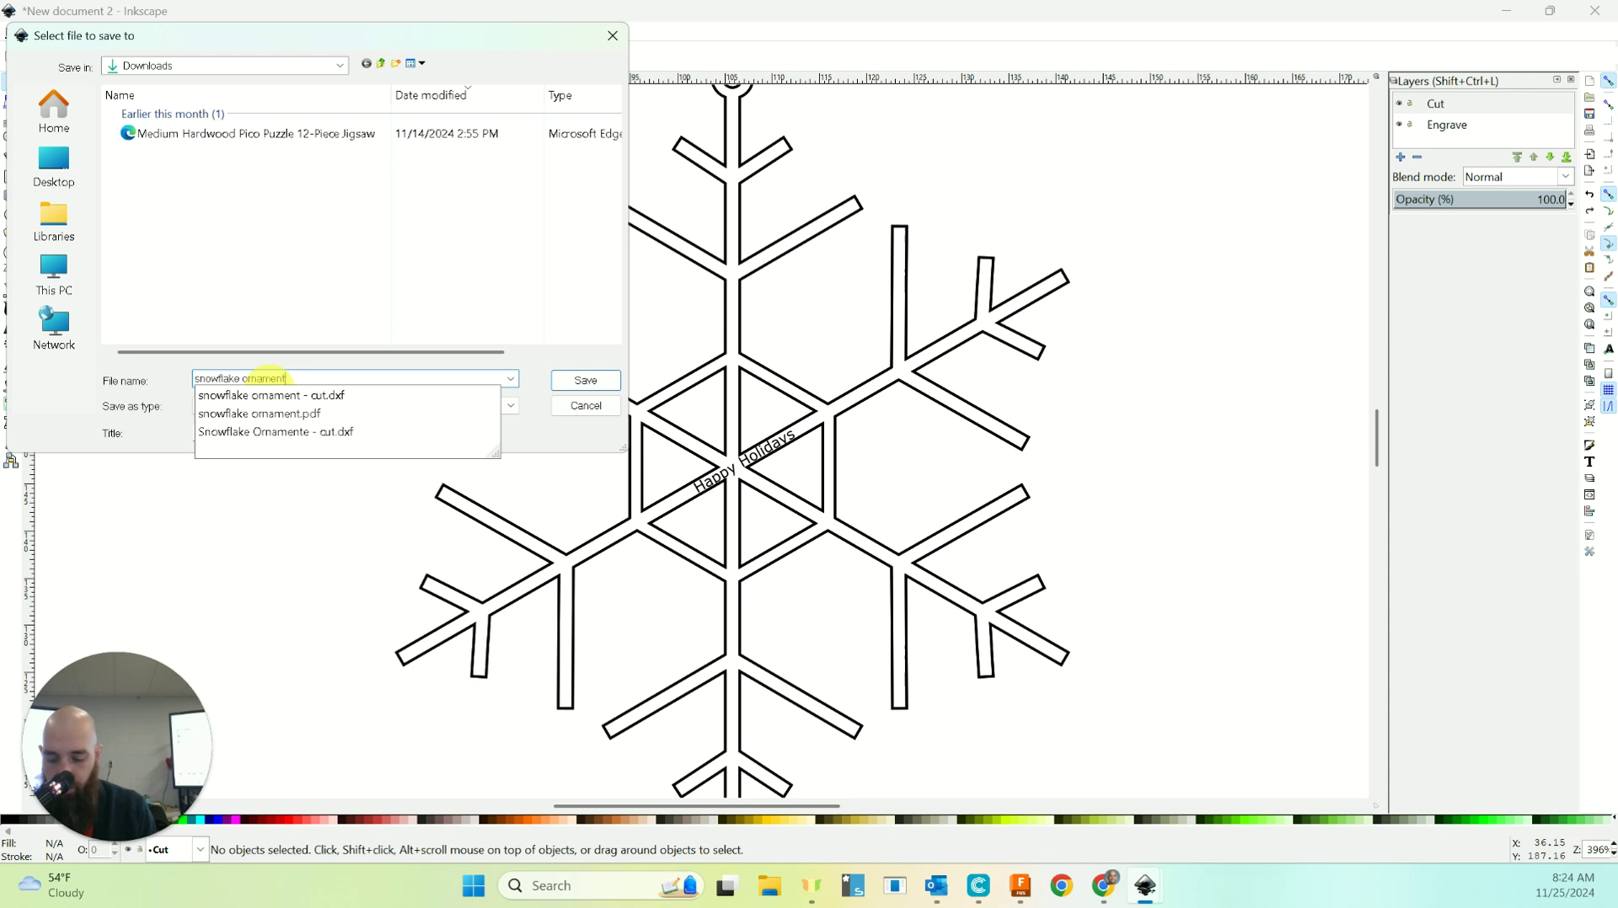
text(2)
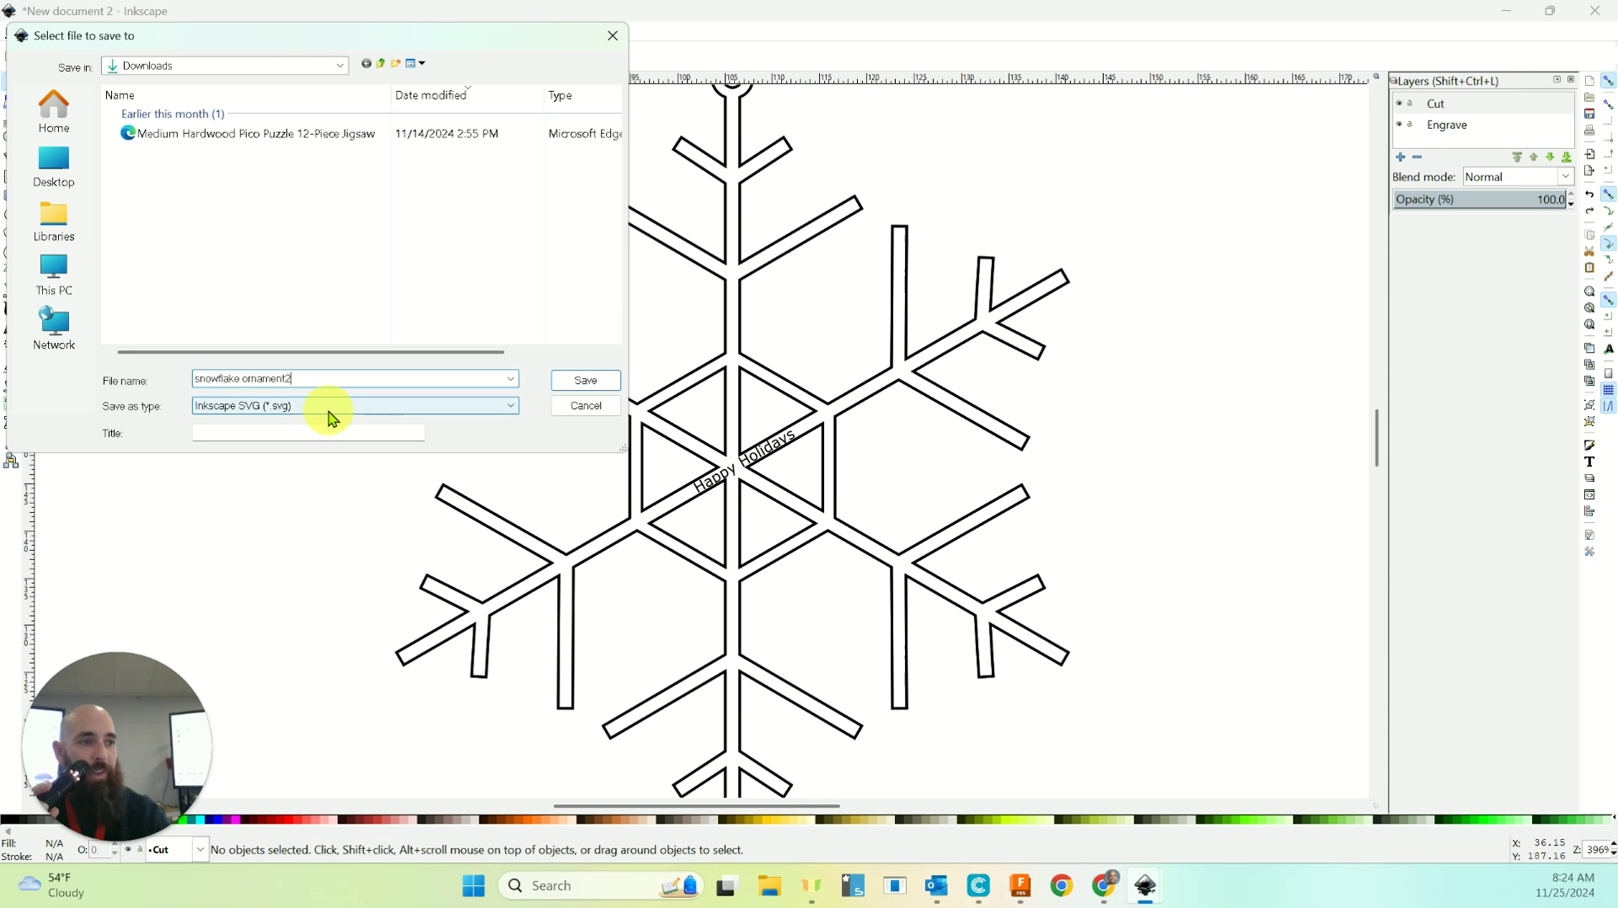
click(585, 380)
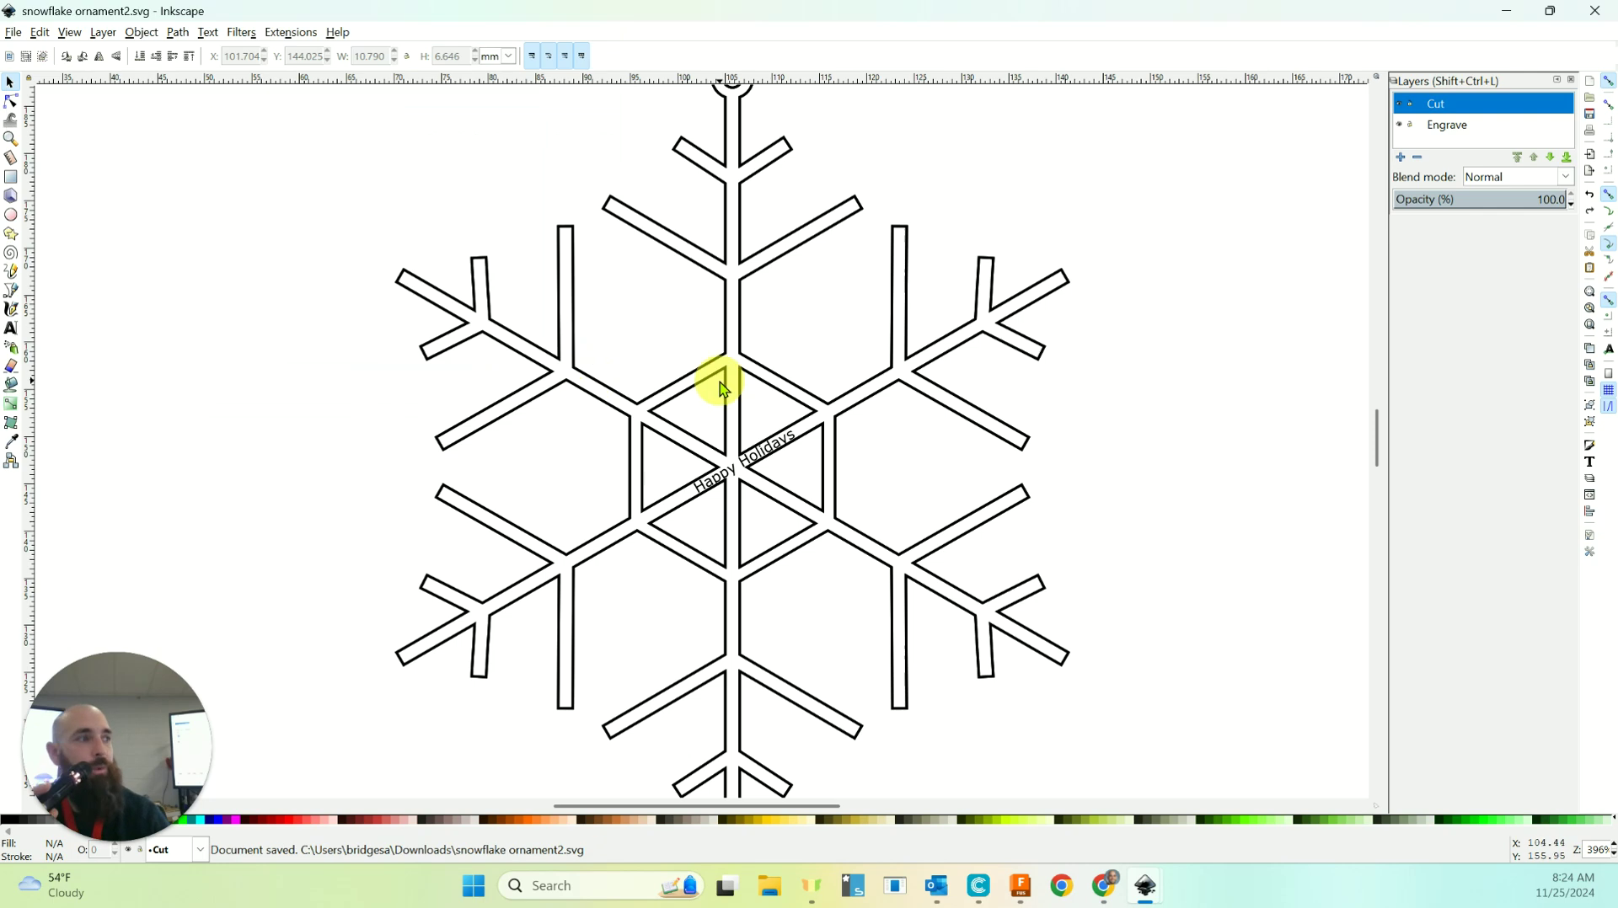
Save the drawing also as a PDF named "snowflake ornament2", using PDF 1.5, embedded fonts and the document's page size.
click(18, 39)
click(75, 168)
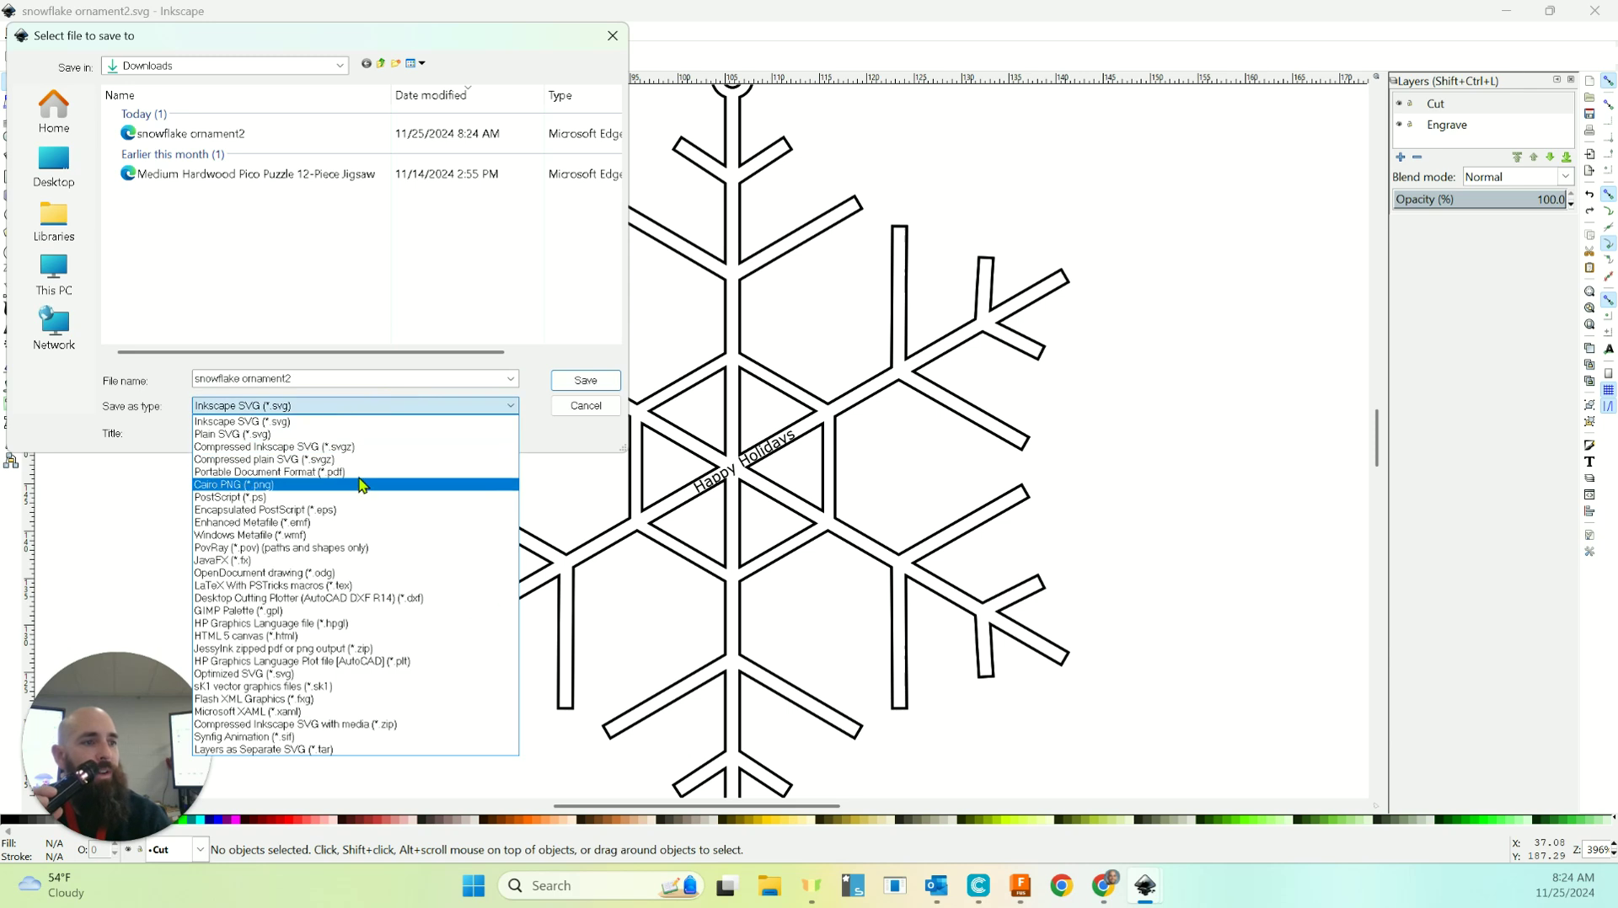
click(364, 472)
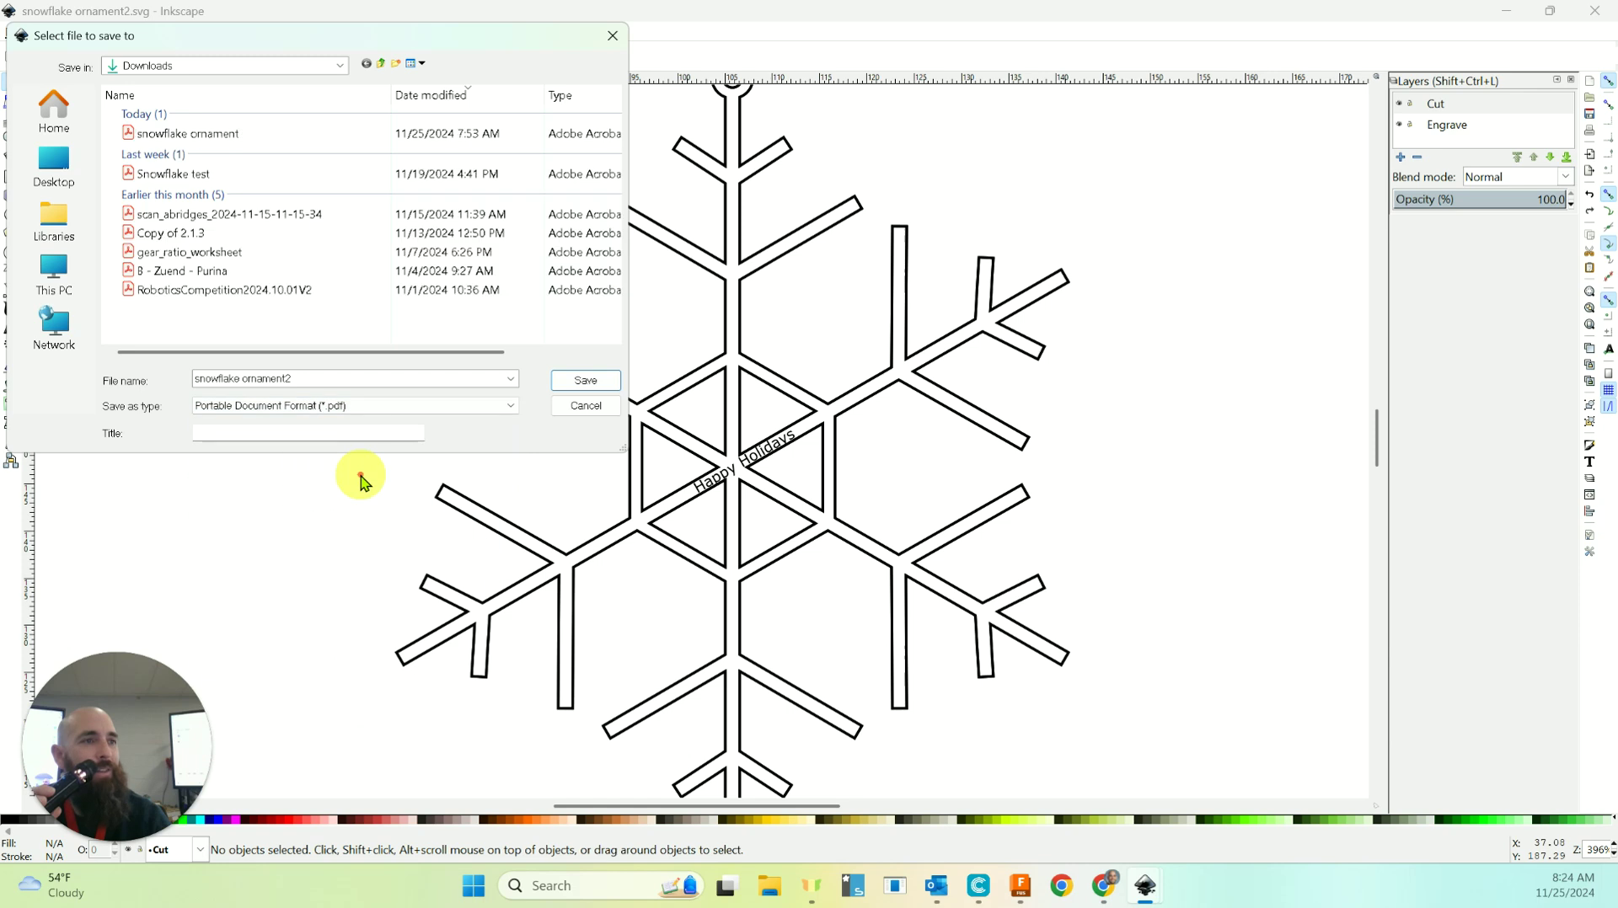
click(346, 379)
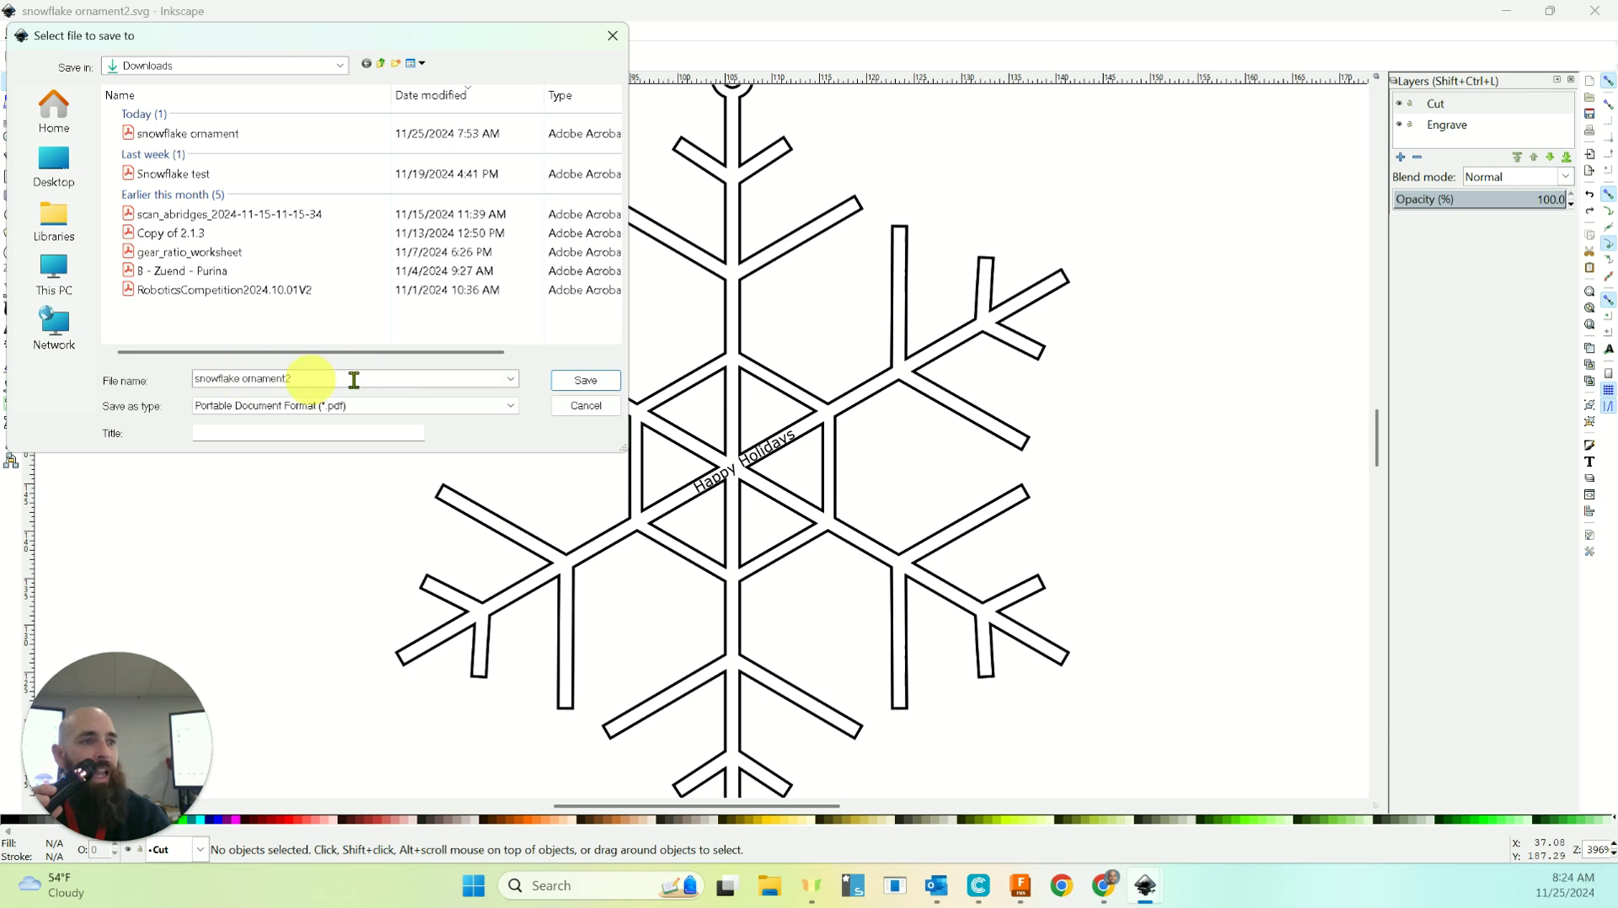
click(584, 383)
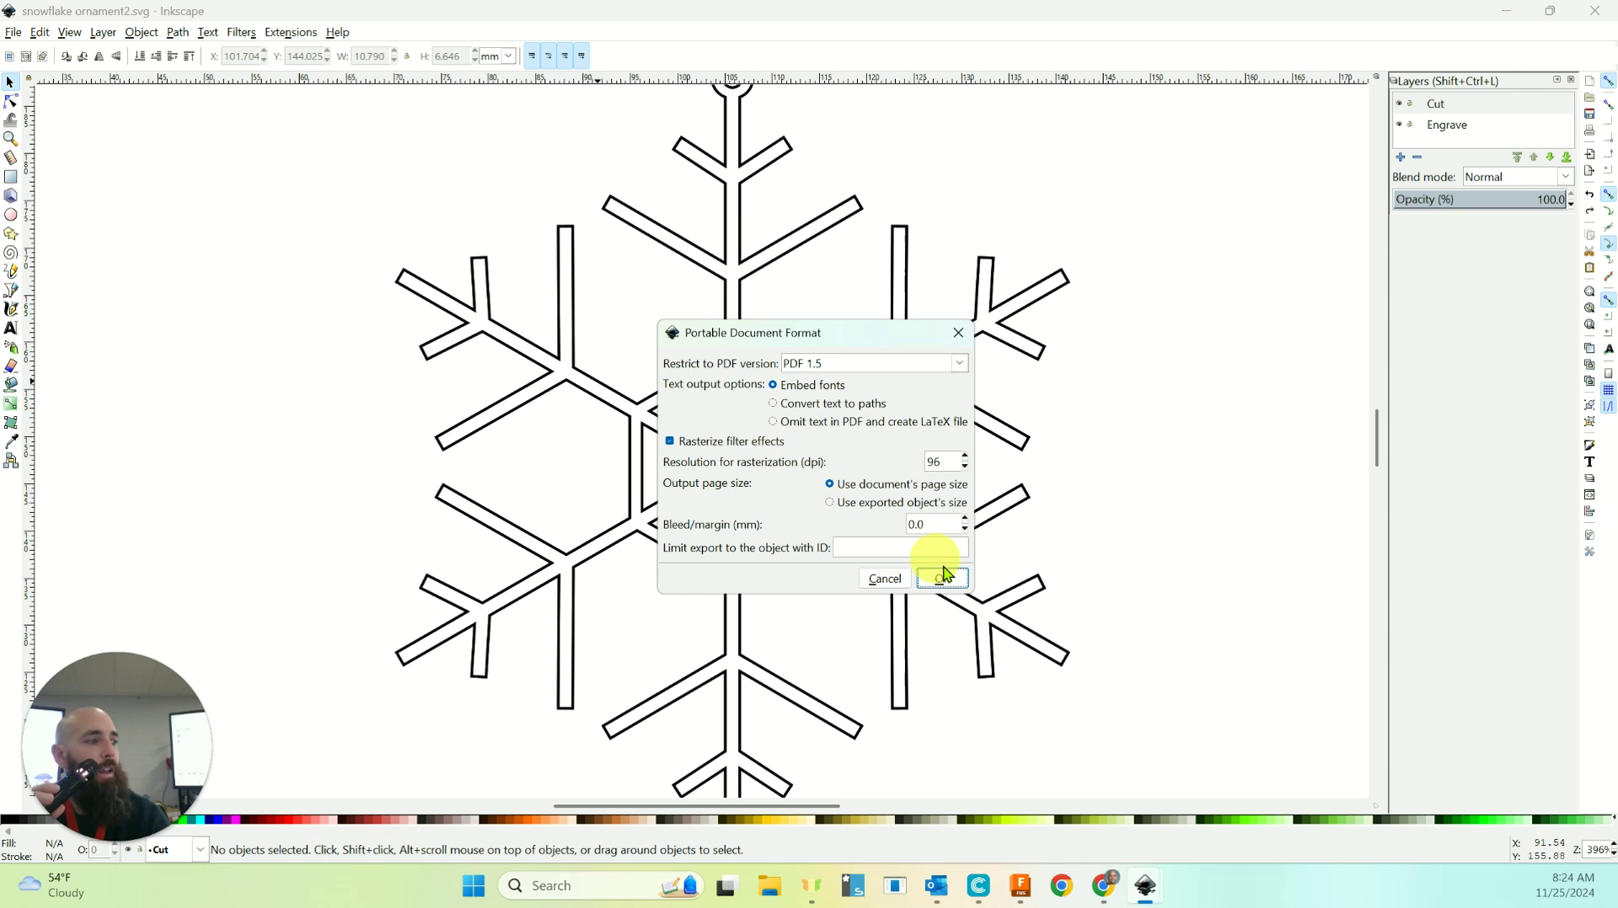
click(942, 579)
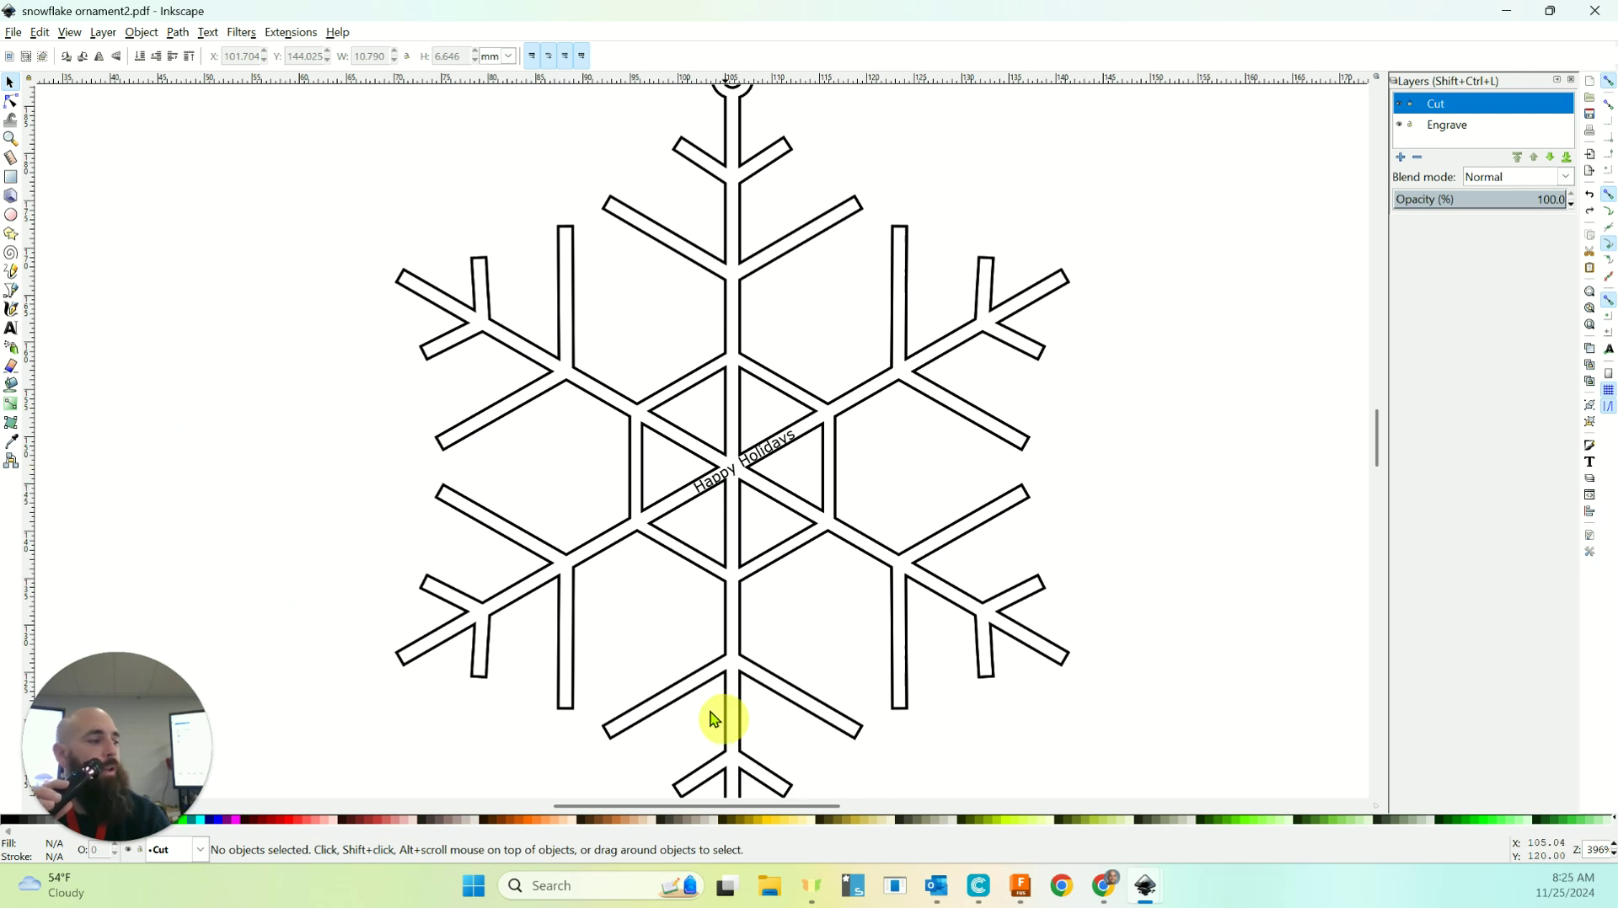
Switch to the Laser File Submission Form in Chrome and review its PDF upload and per-layer process questions.
click(1104, 896)
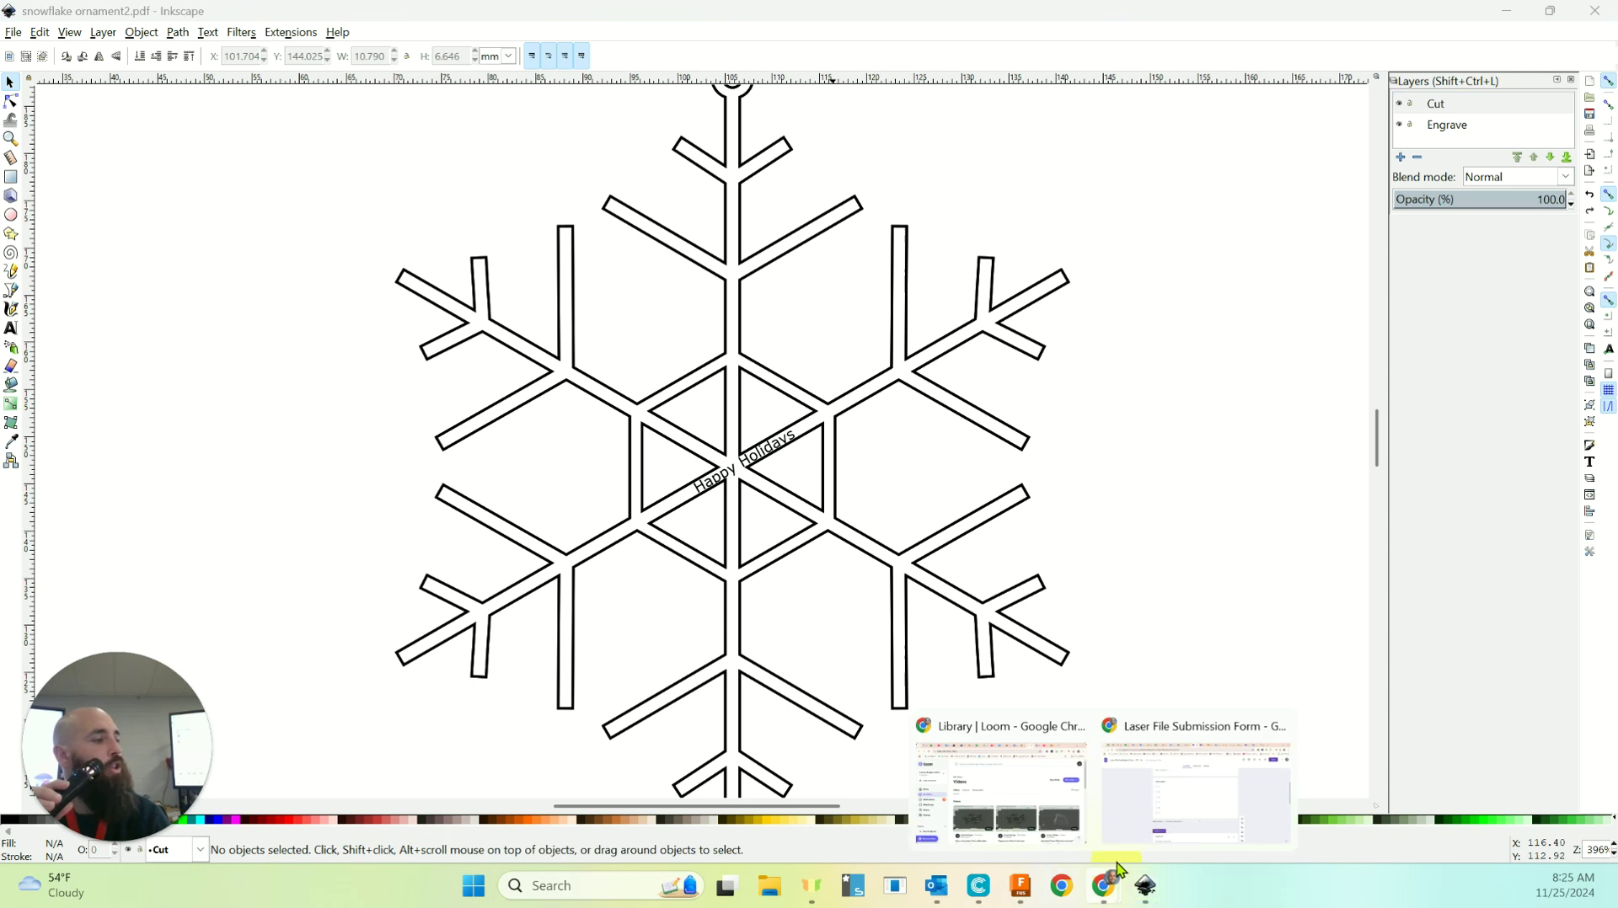
click(1142, 818)
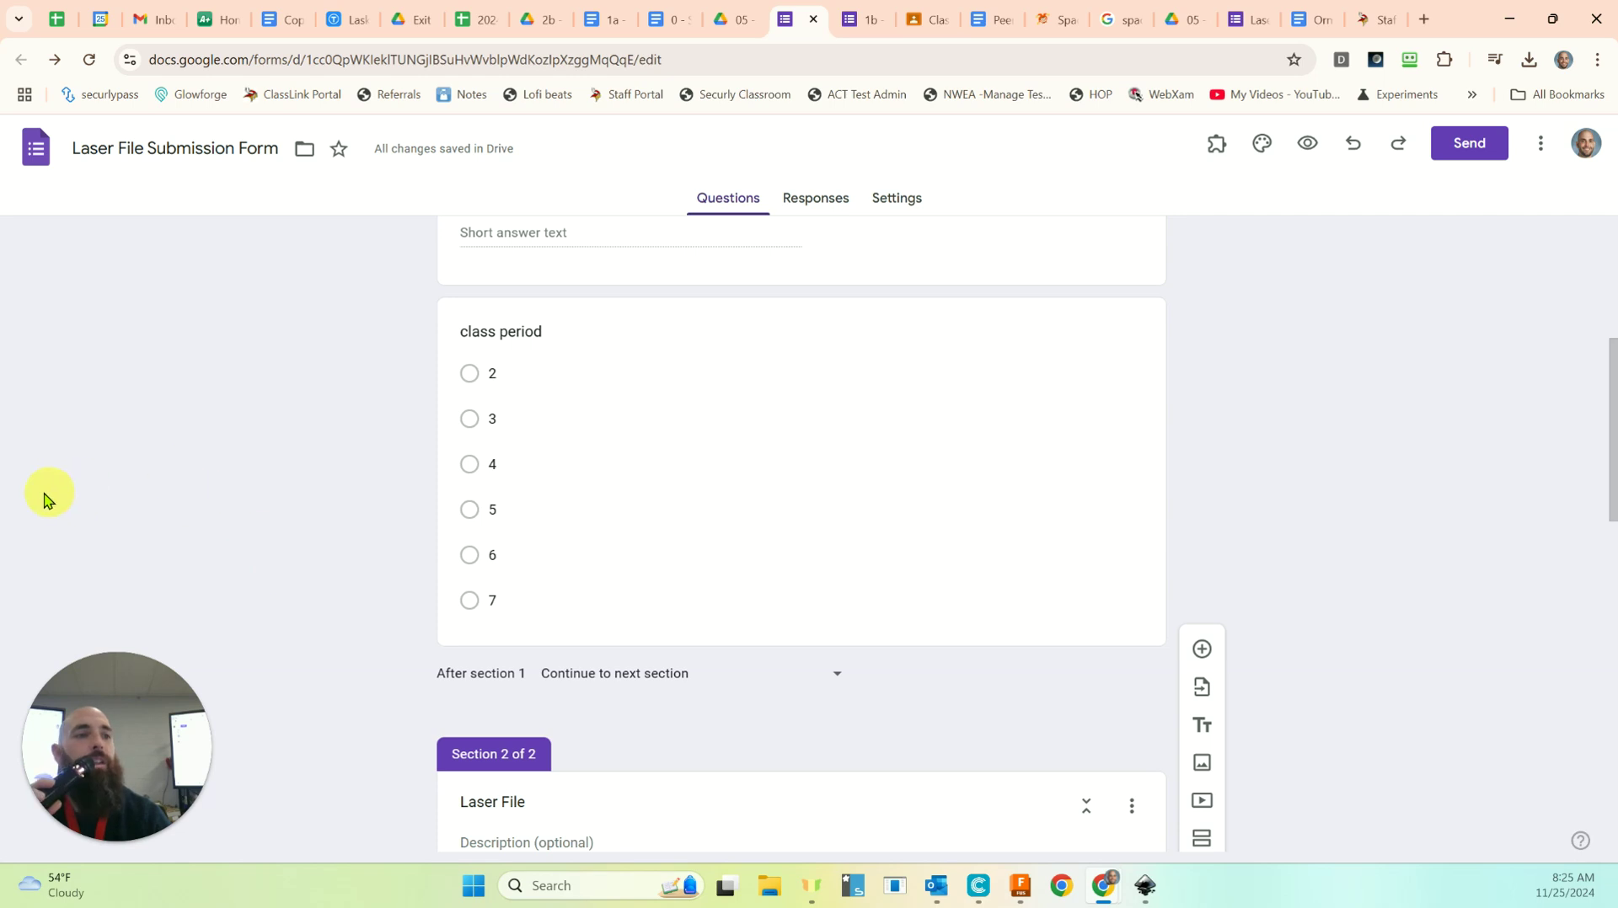
scroll(787, 493, up, 5)
scroll(581, 480, down, 1)
scroll(582, 480, down, 8)
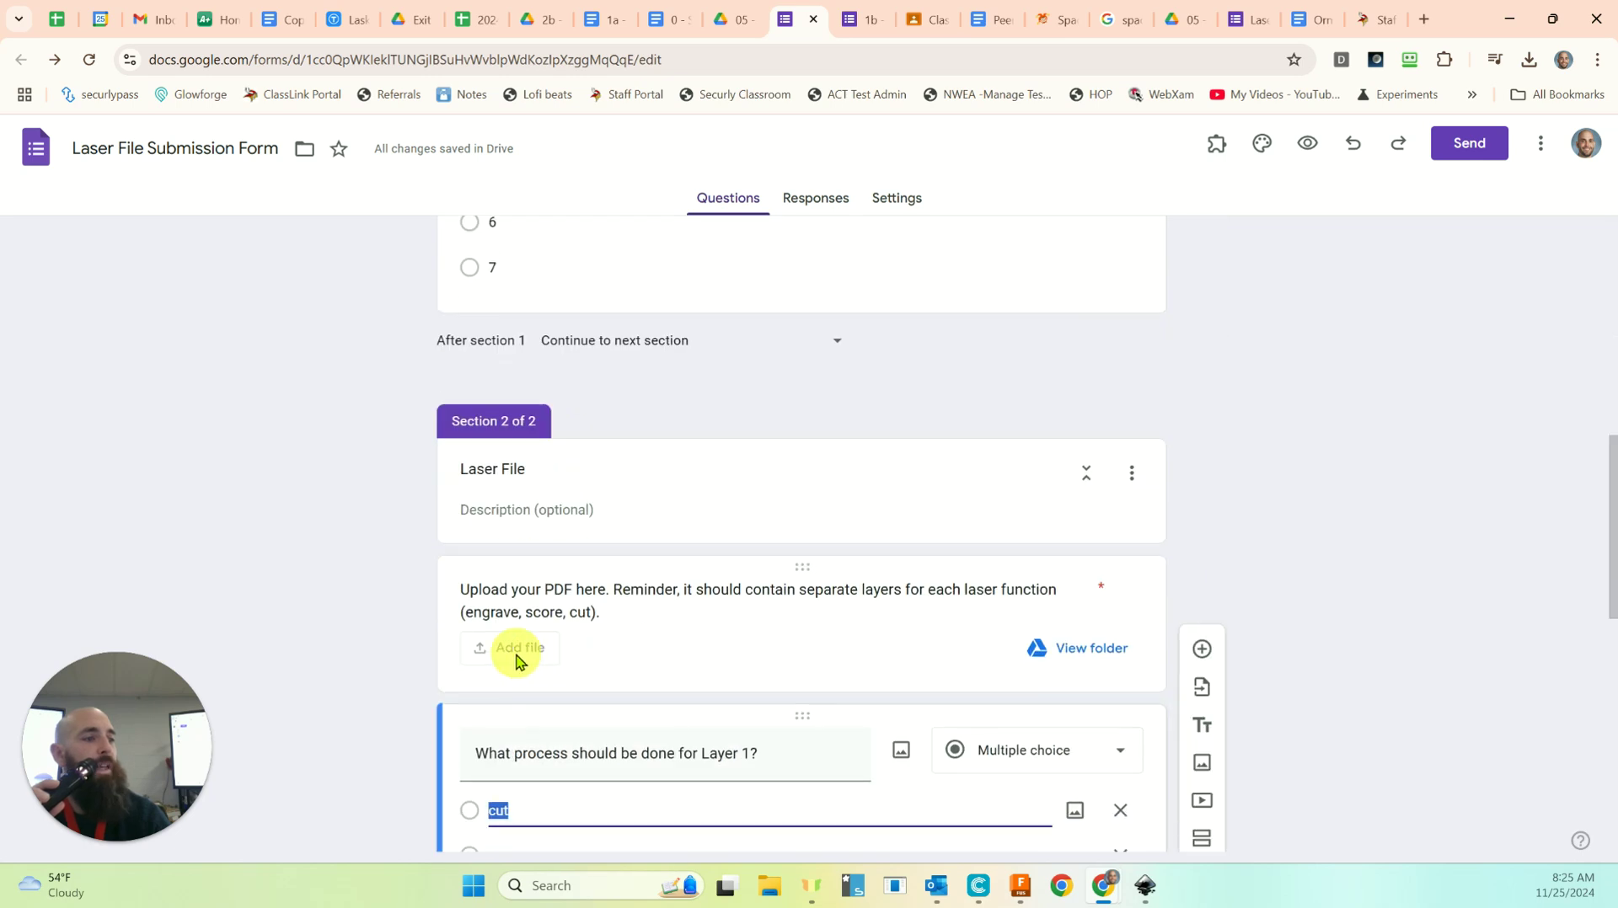
scroll(562, 657, down, 6)
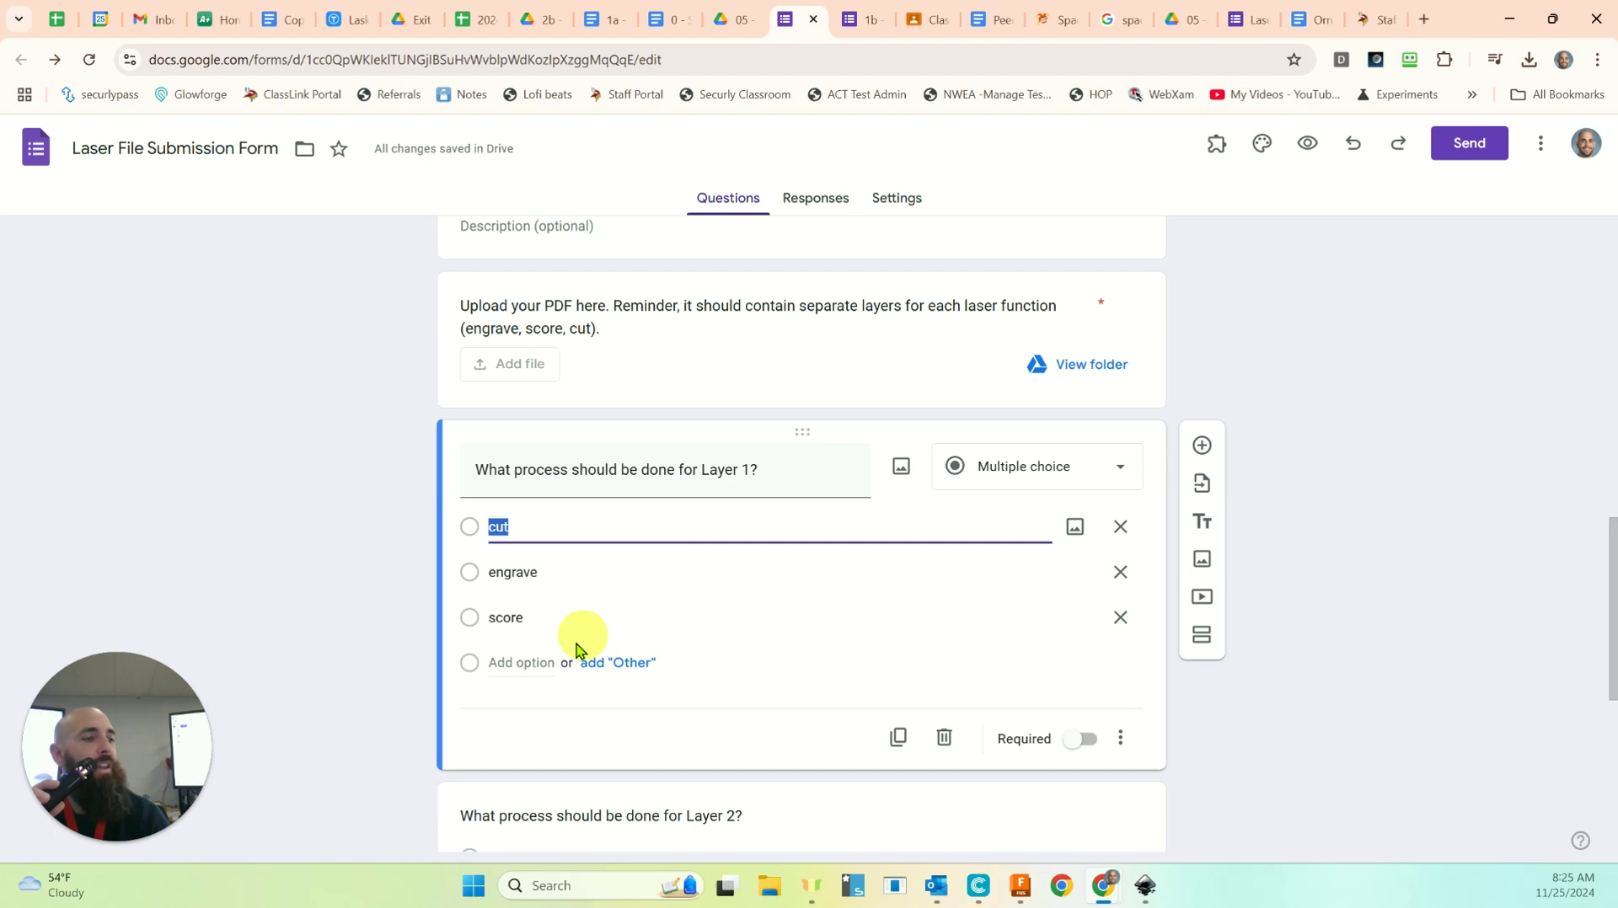
click(121, 485)
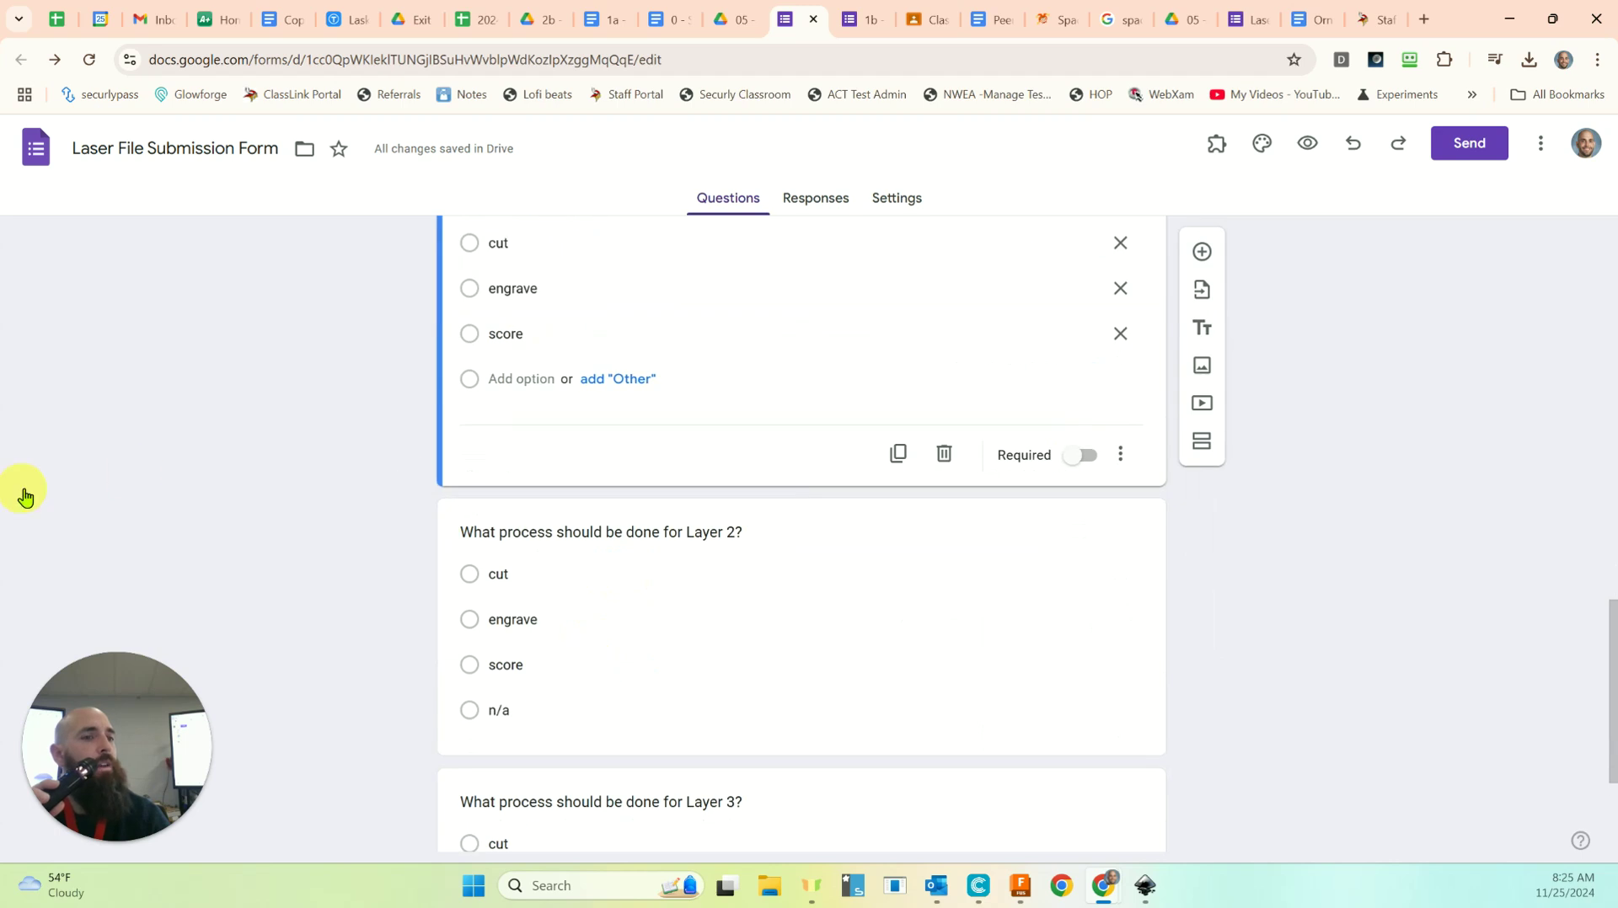
scroll(567, 429, up, 2)
scroll(638, 539, down, 4)
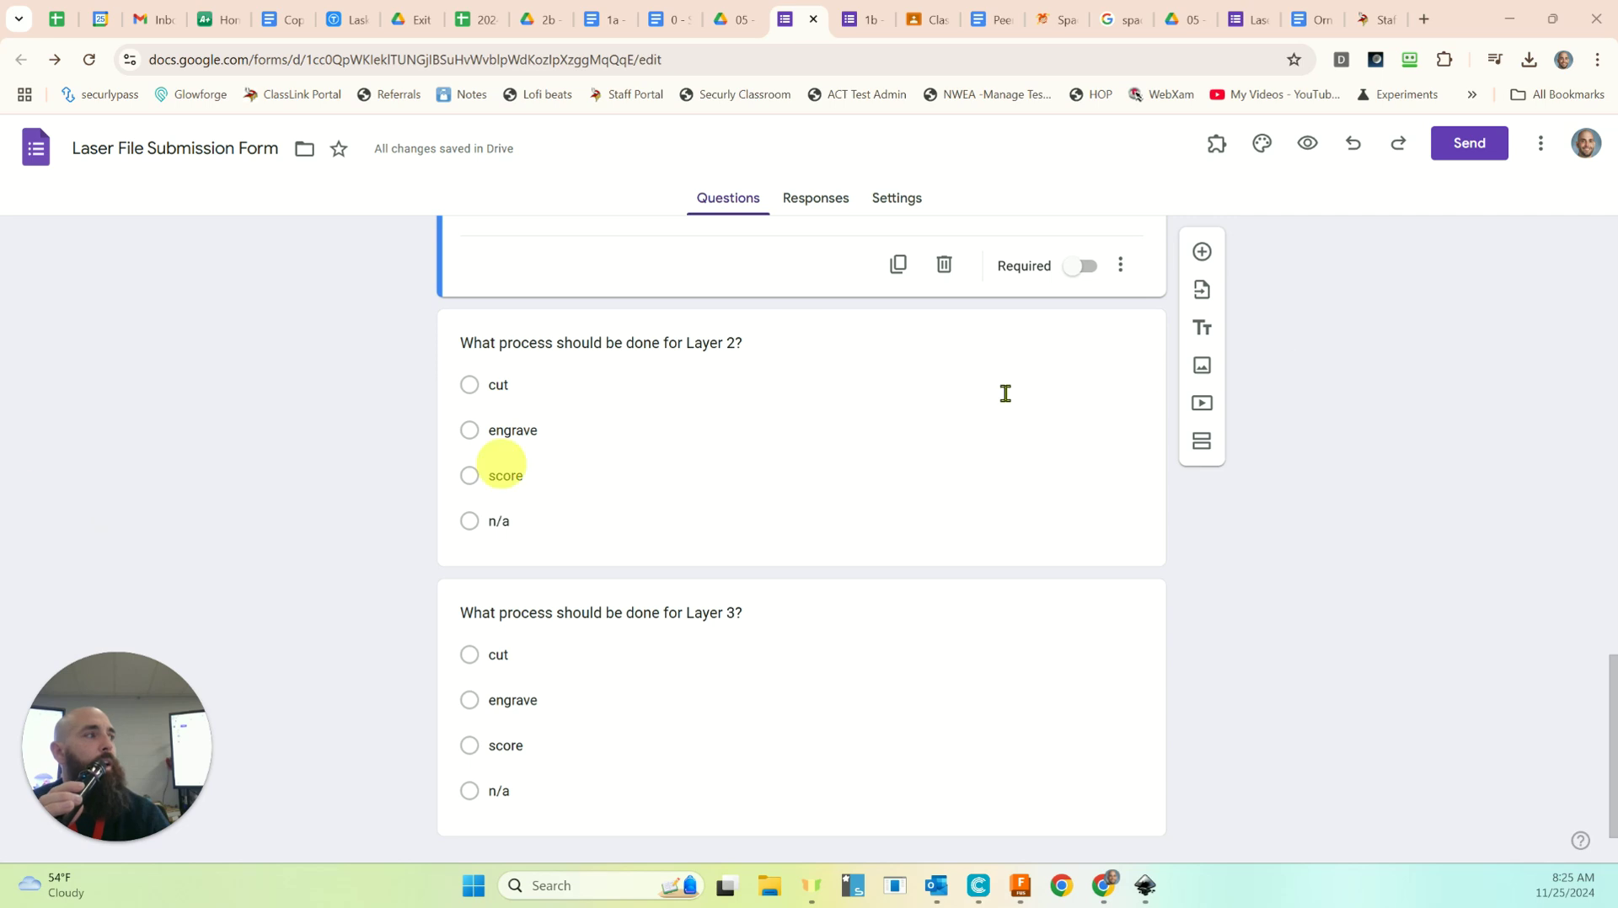
Open app.glowforge.com in a new browser tab.
click(1423, 20)
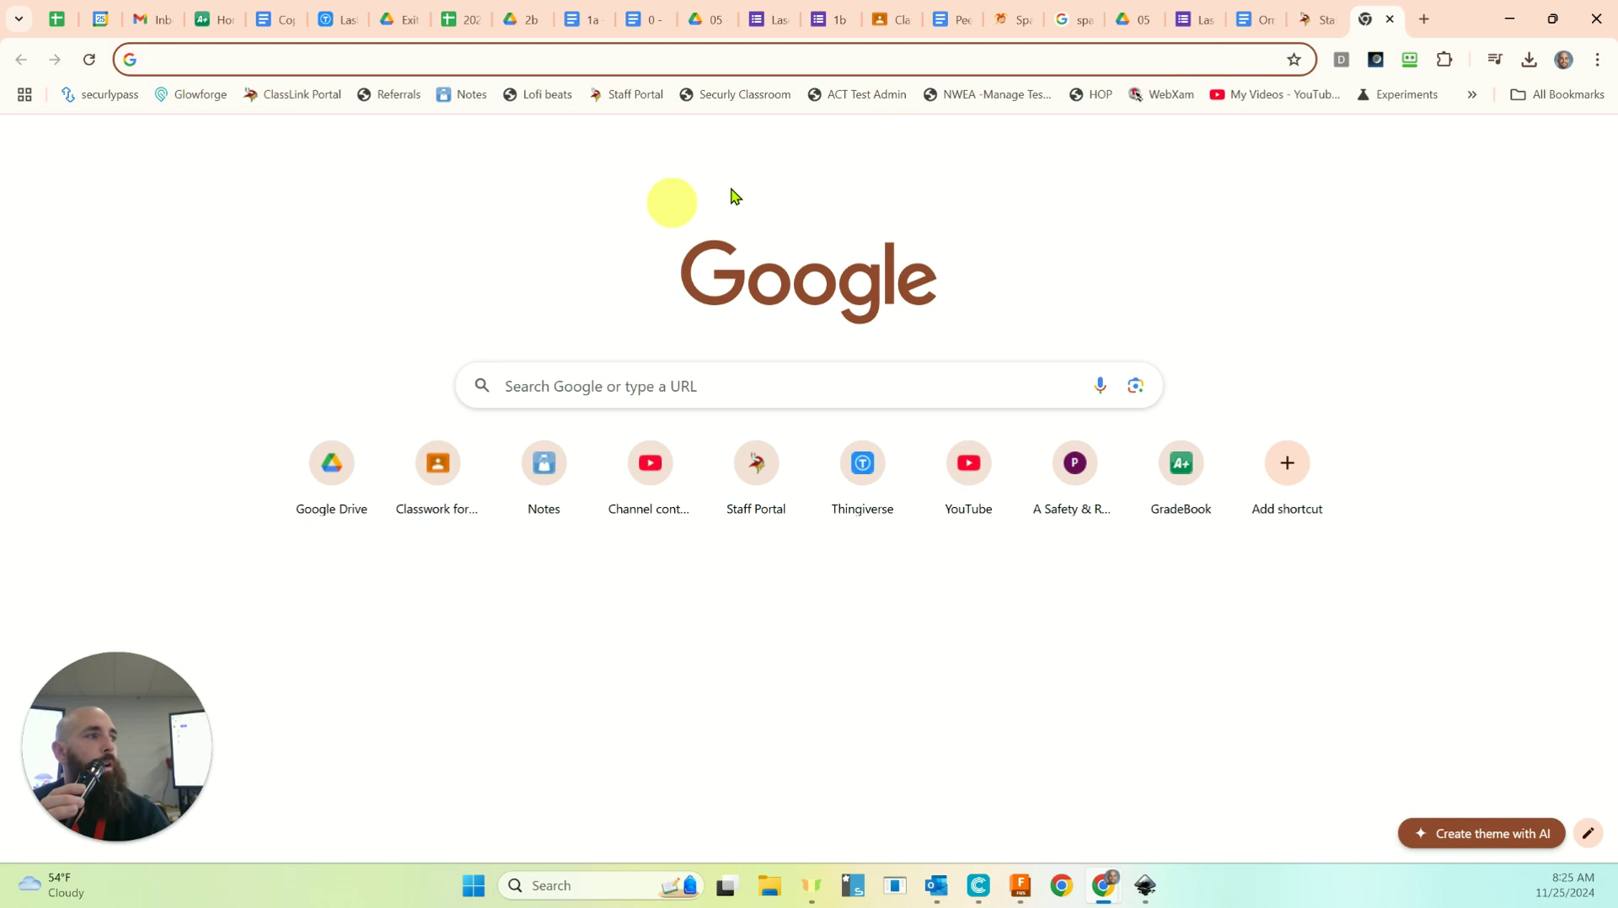
click(509, 61)
text(app)
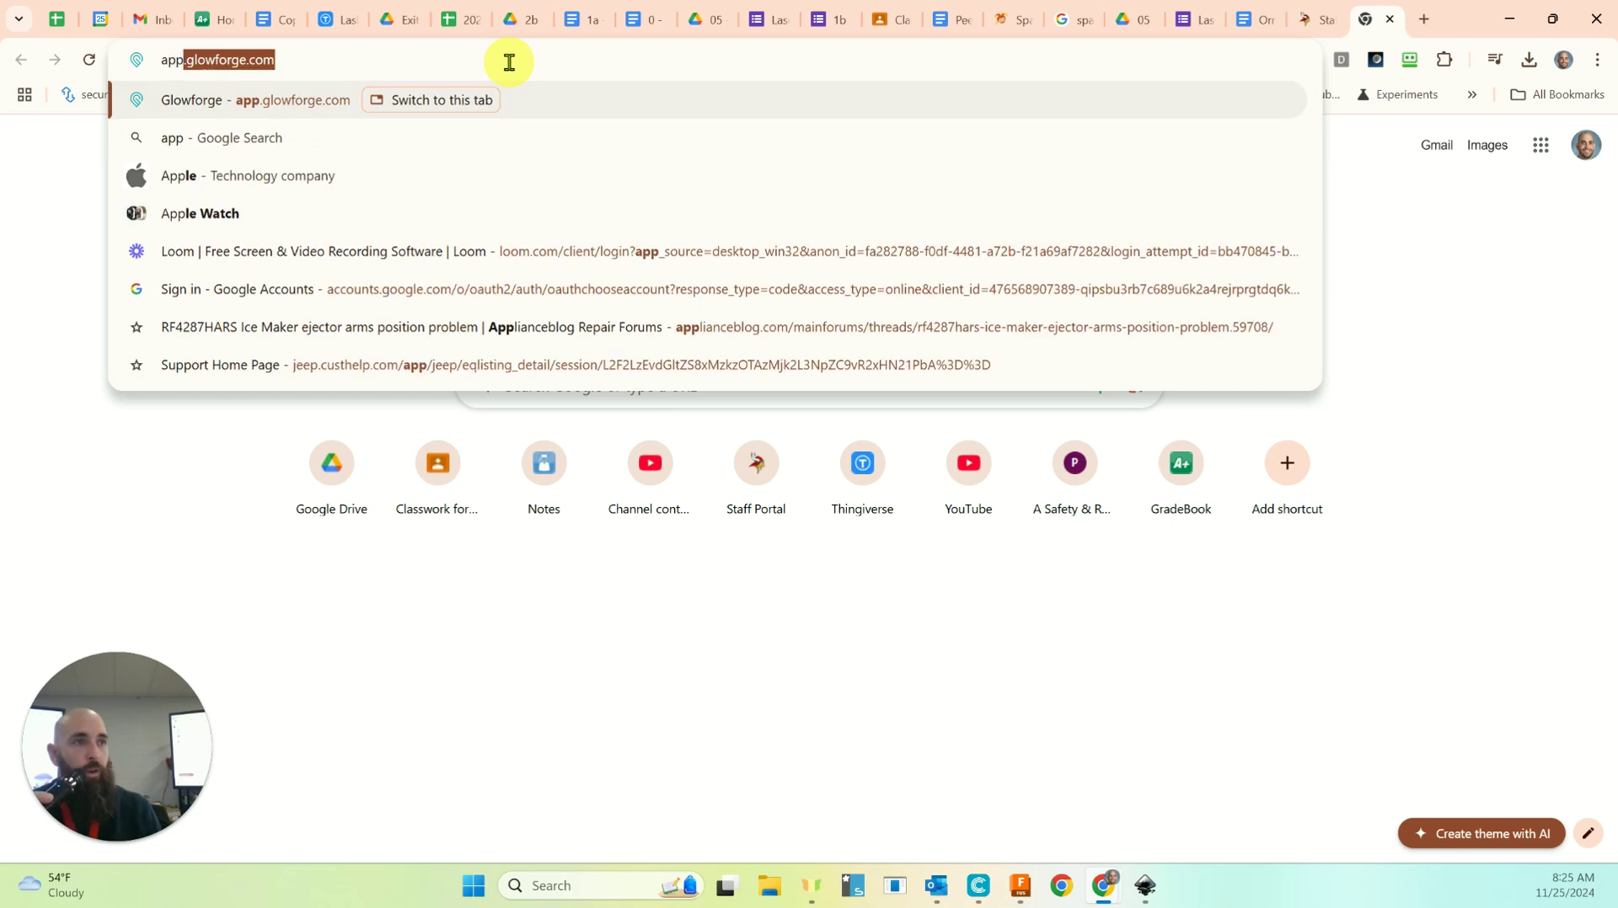
key(Return)
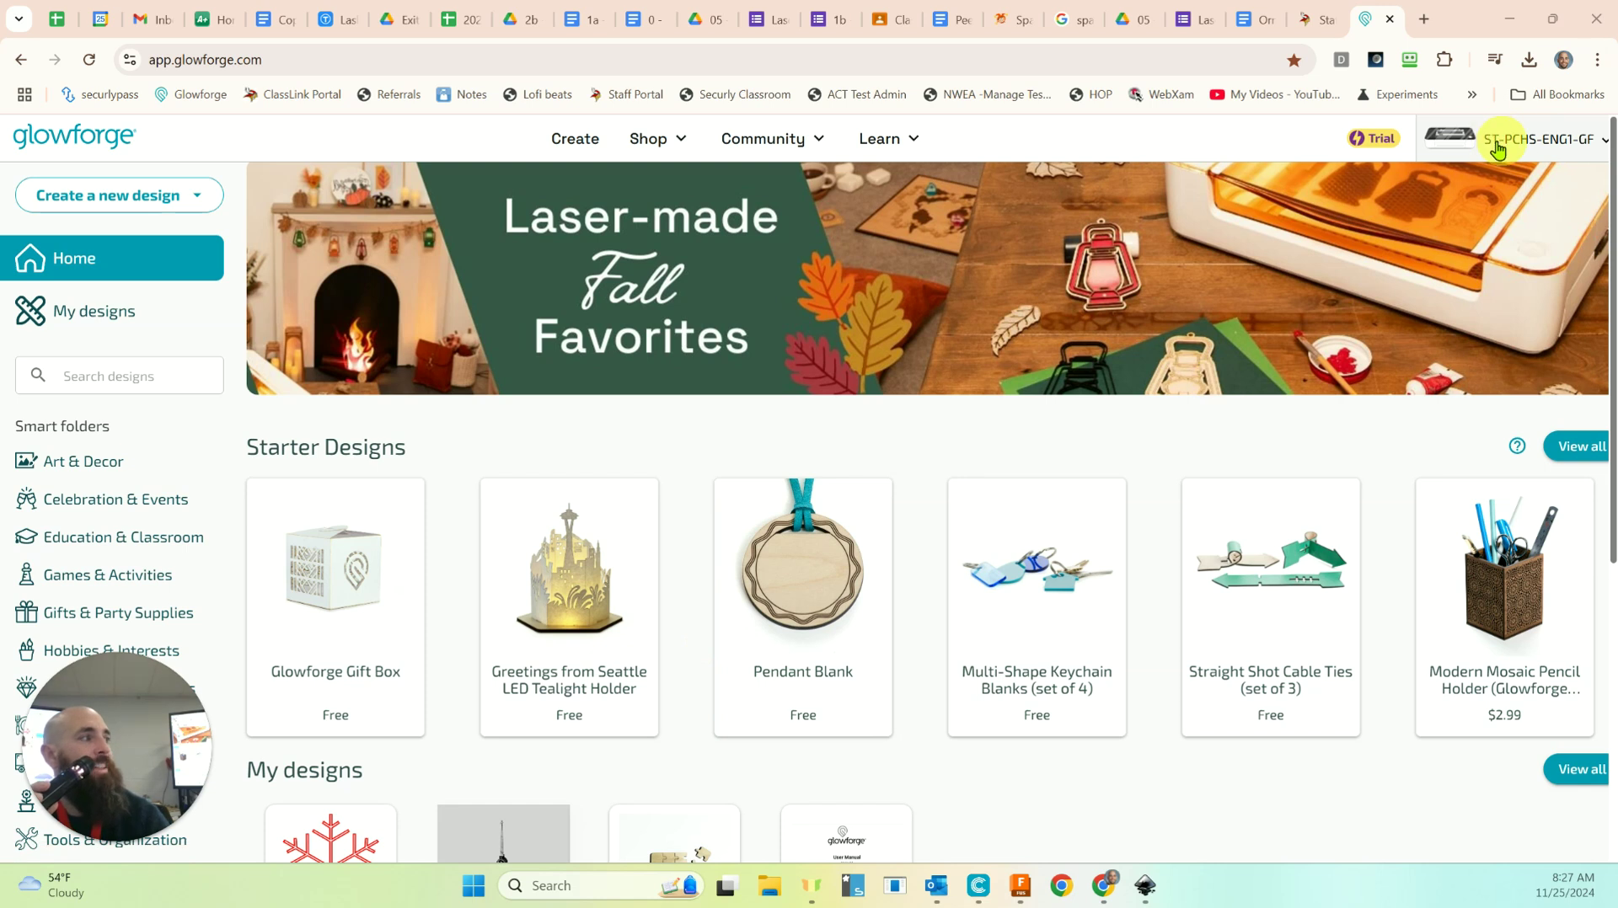
click(574, 154)
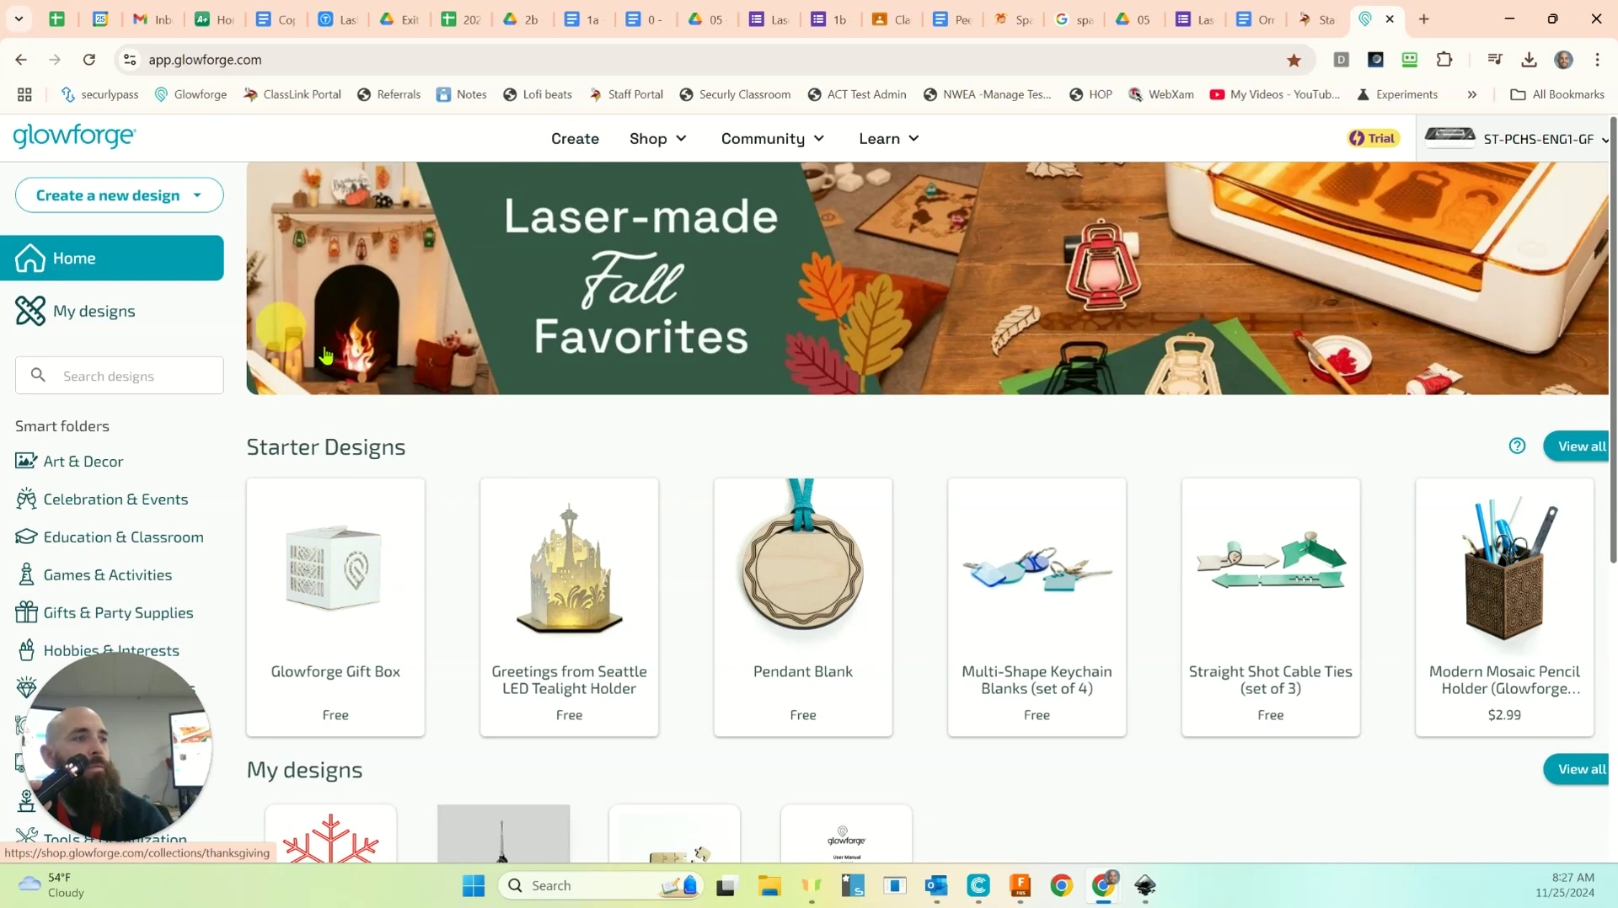
scroll(326, 354, down, 1)
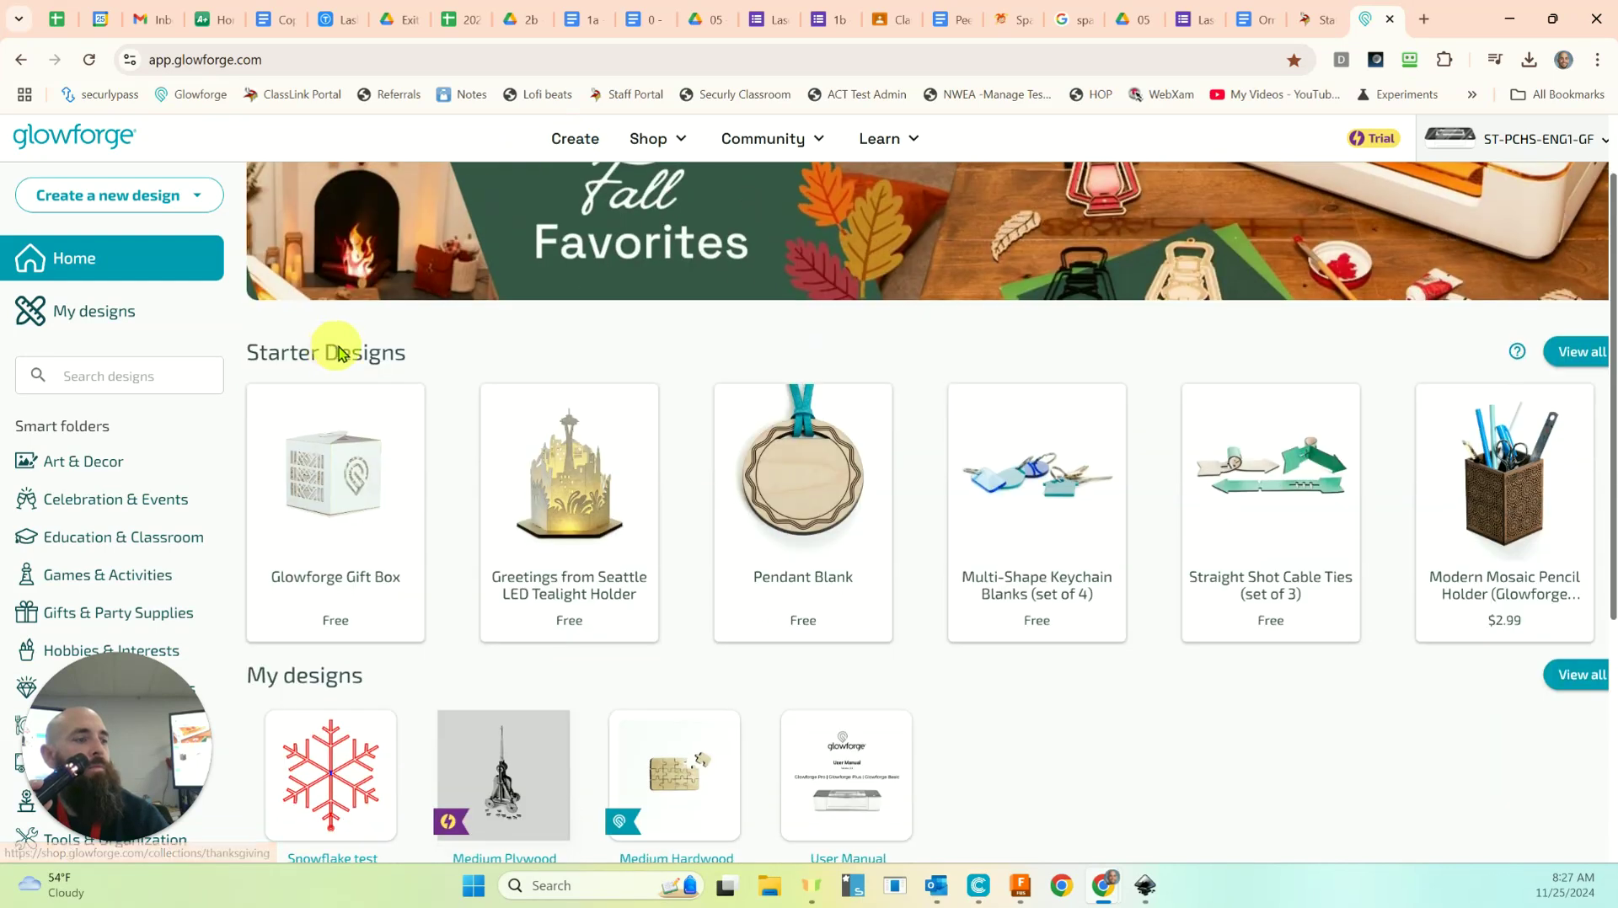
scroll(332, 351, down, 2)
mouse_move(620, 310)
scroll(722, 303, down, 1)
scroll(722, 303, up, 4)
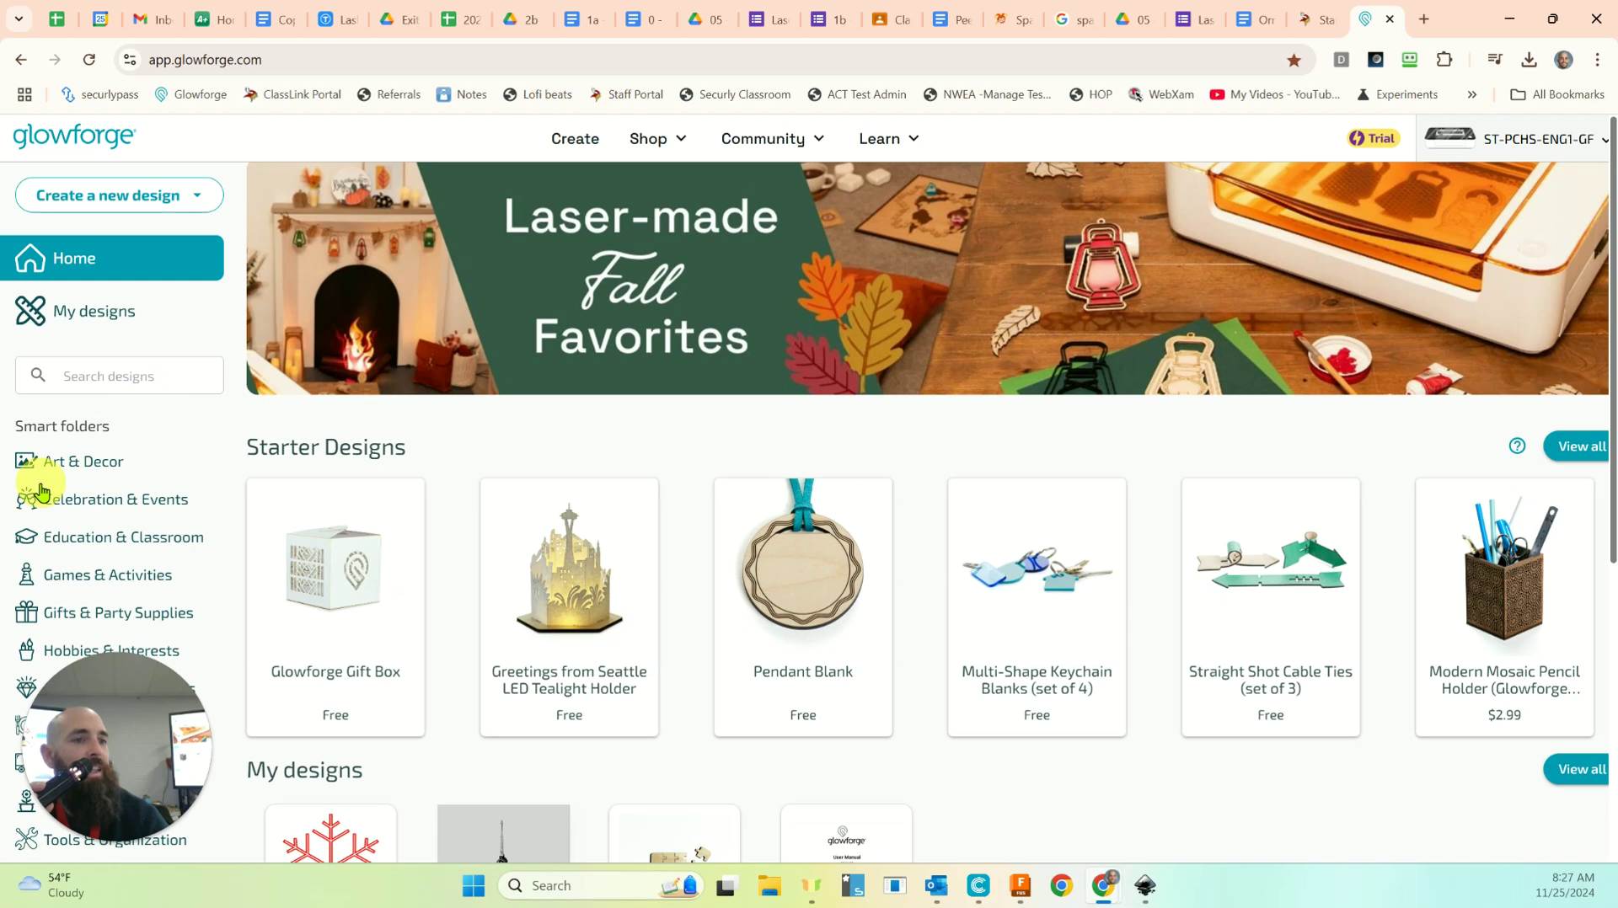
Create a new Glowforge design by uploading the "snowflake ornament2" PDF from the Downloads folder.
click(132, 201)
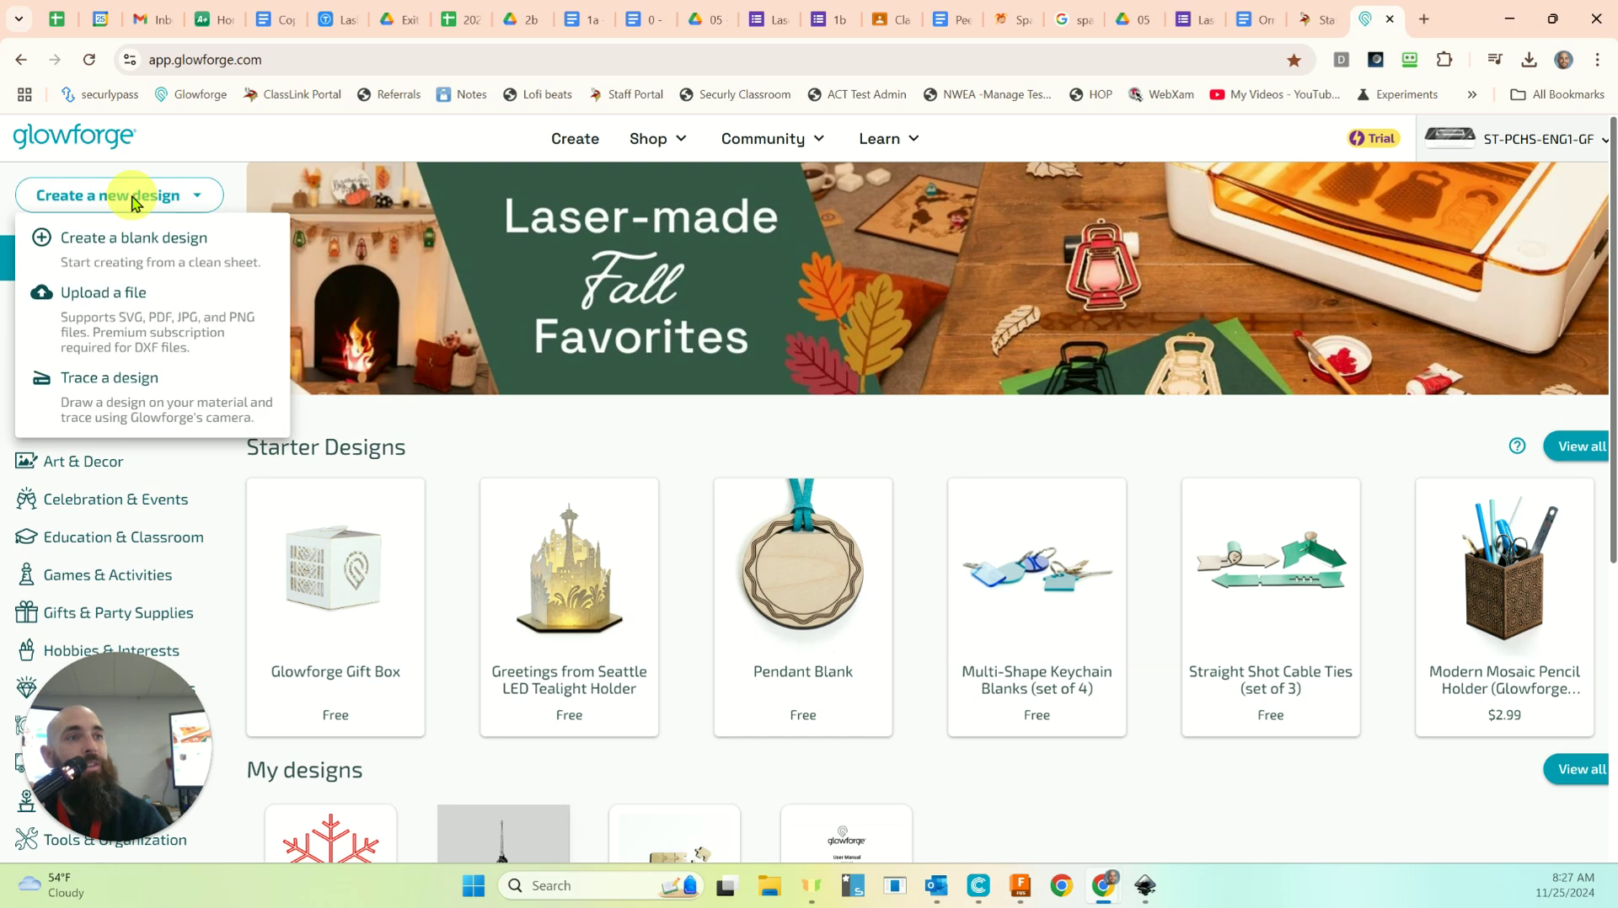
click(140, 306)
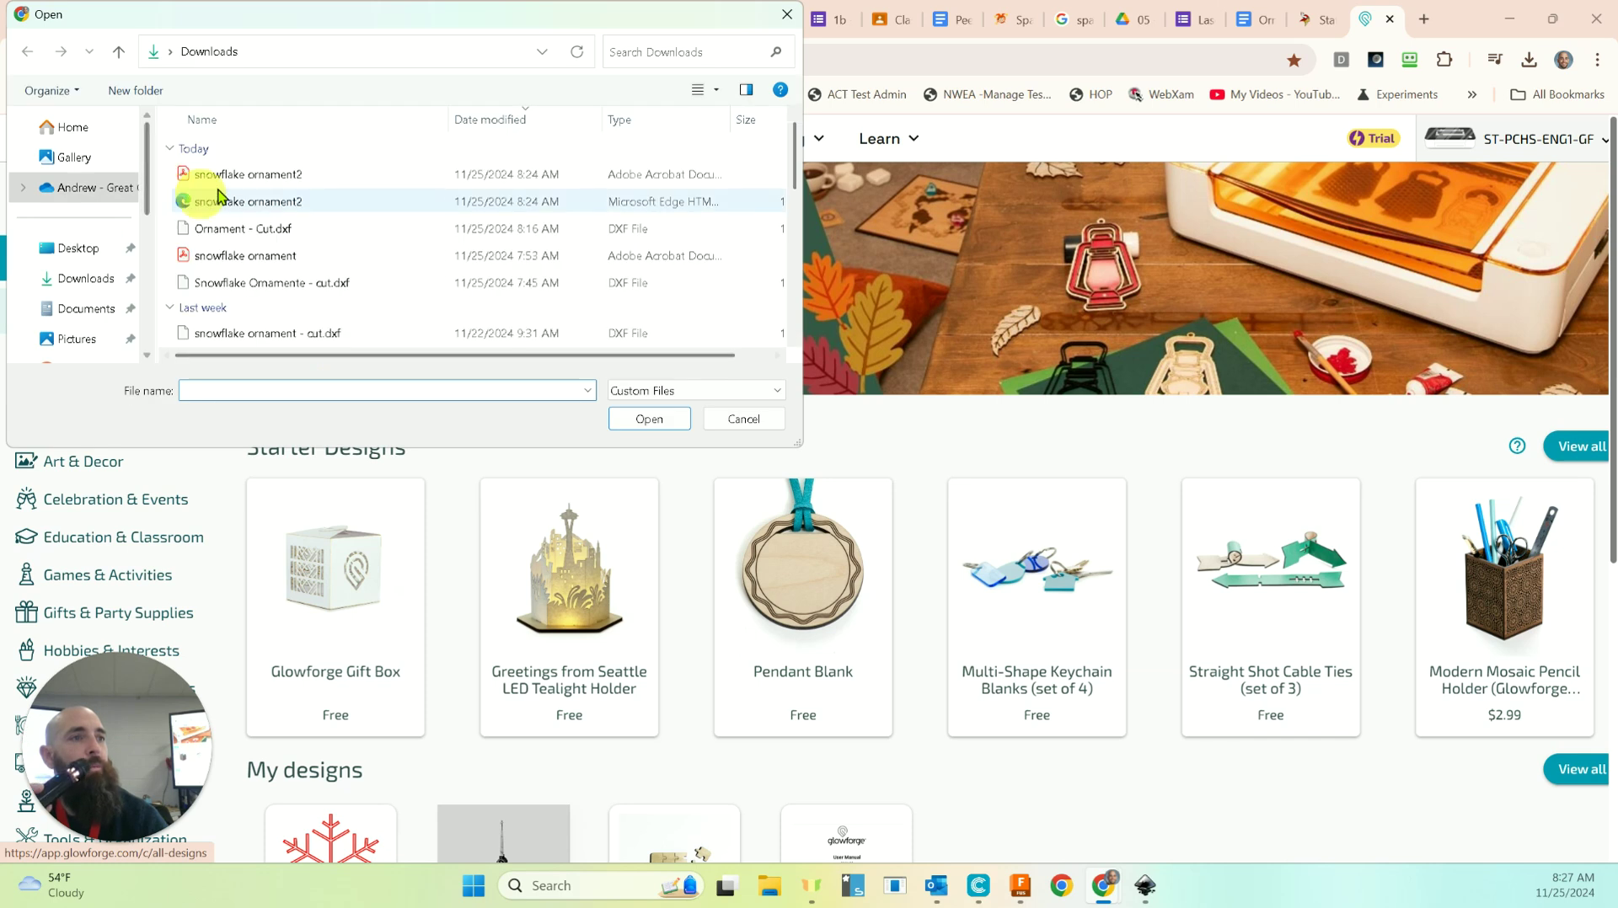
click(236, 177)
double_click(239, 176)
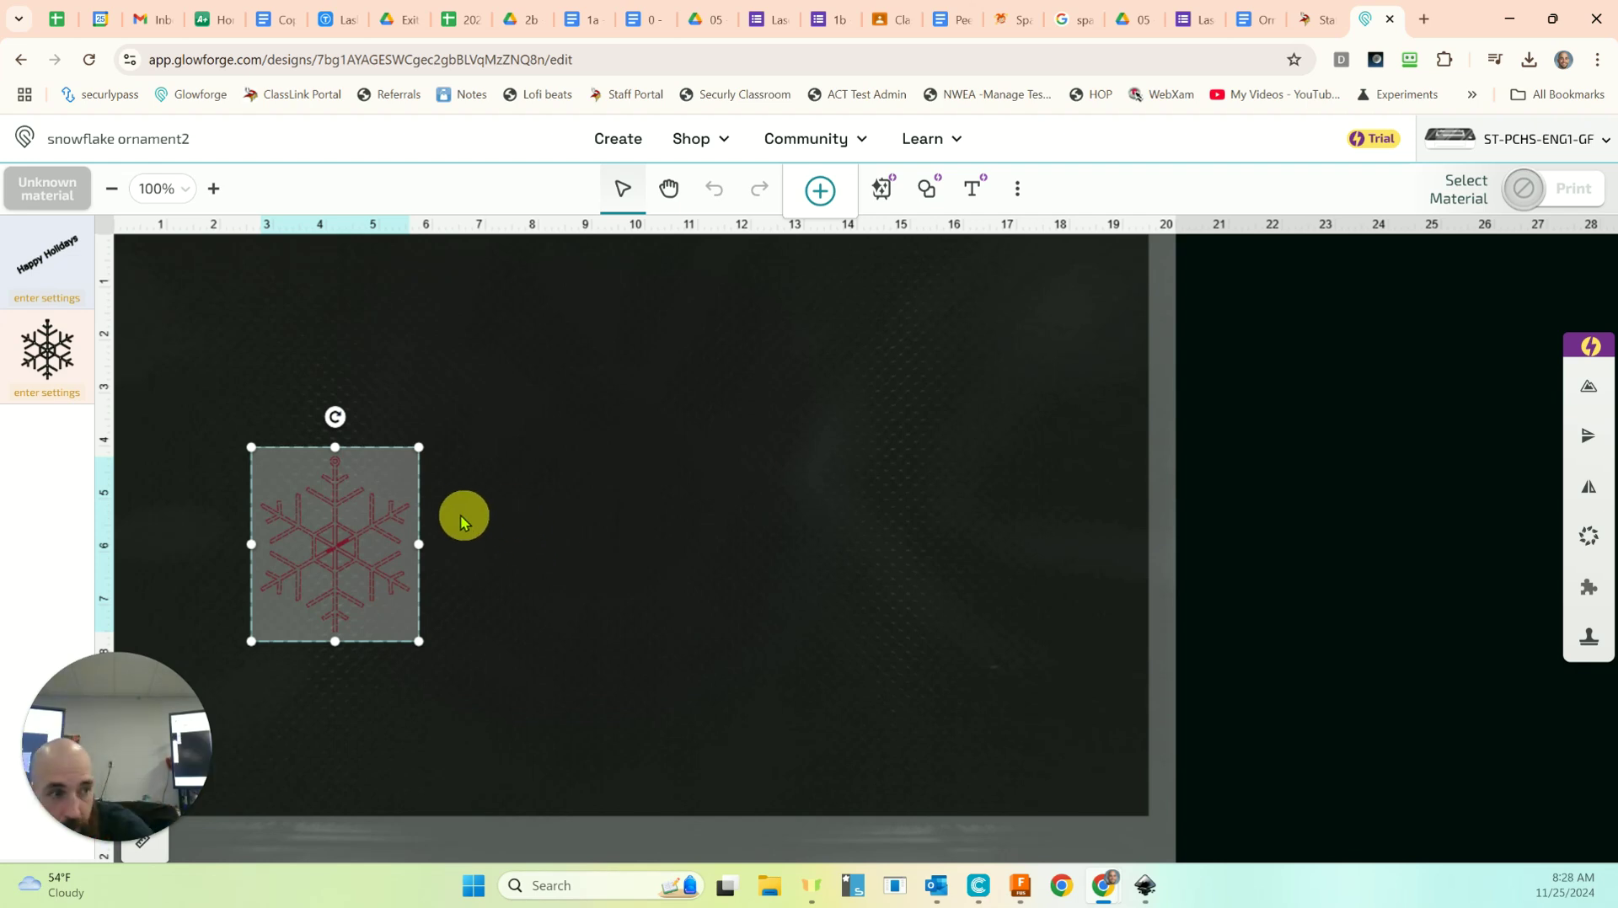
Move the whole snowflake design up and to the left, near the upper-left corner of the laser bed.
scroll(440, 509, down, 3)
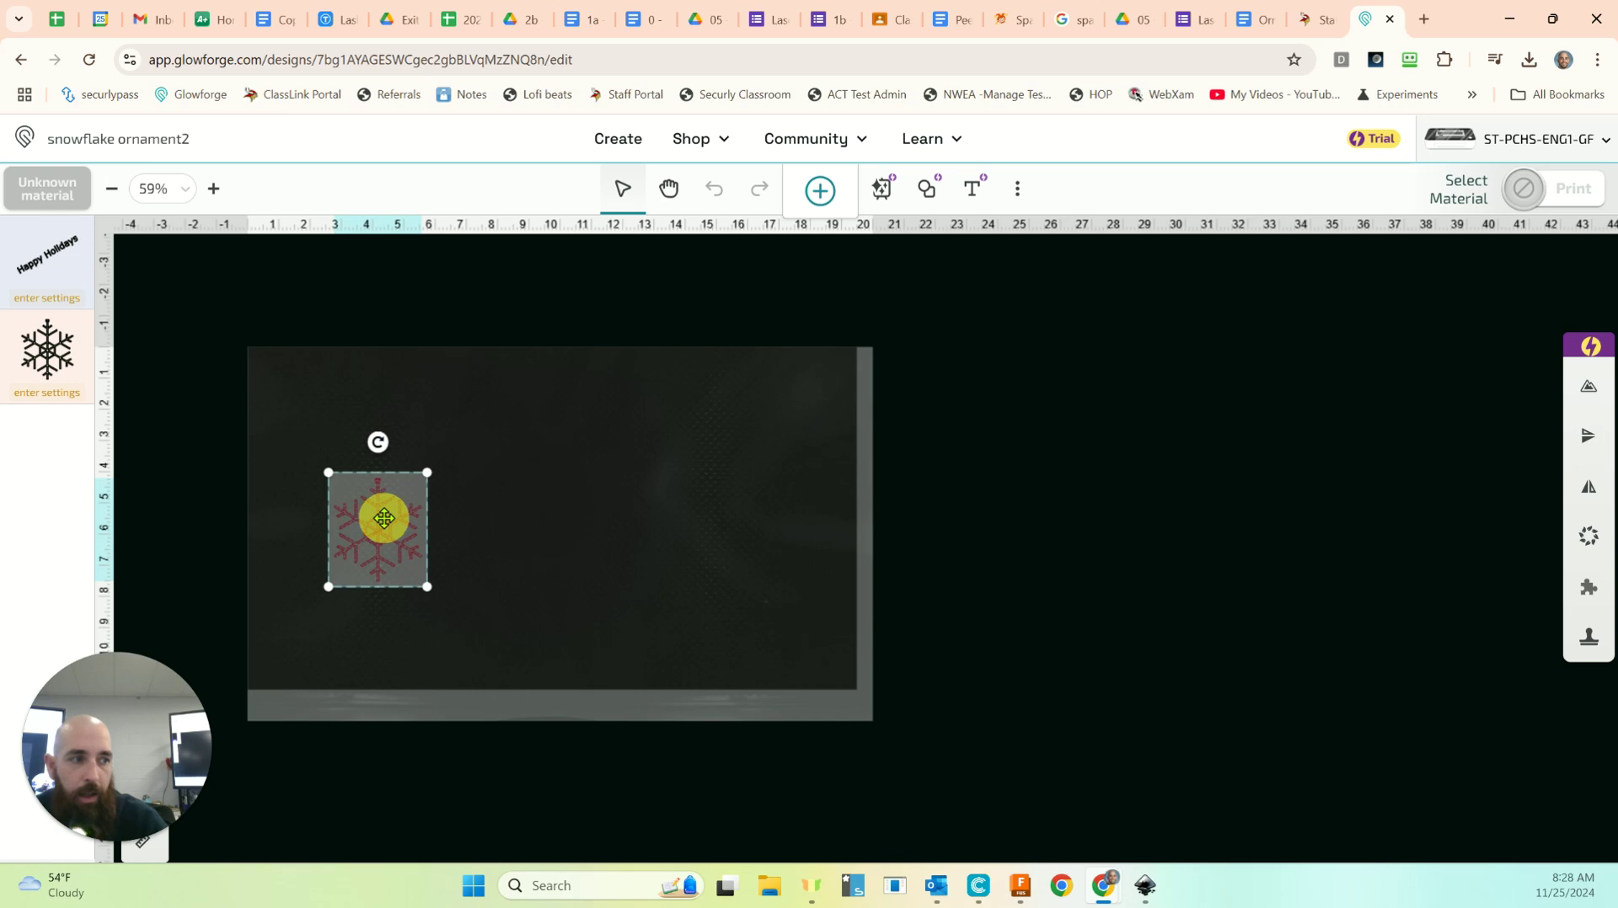
drag(382, 512, 347, 403)
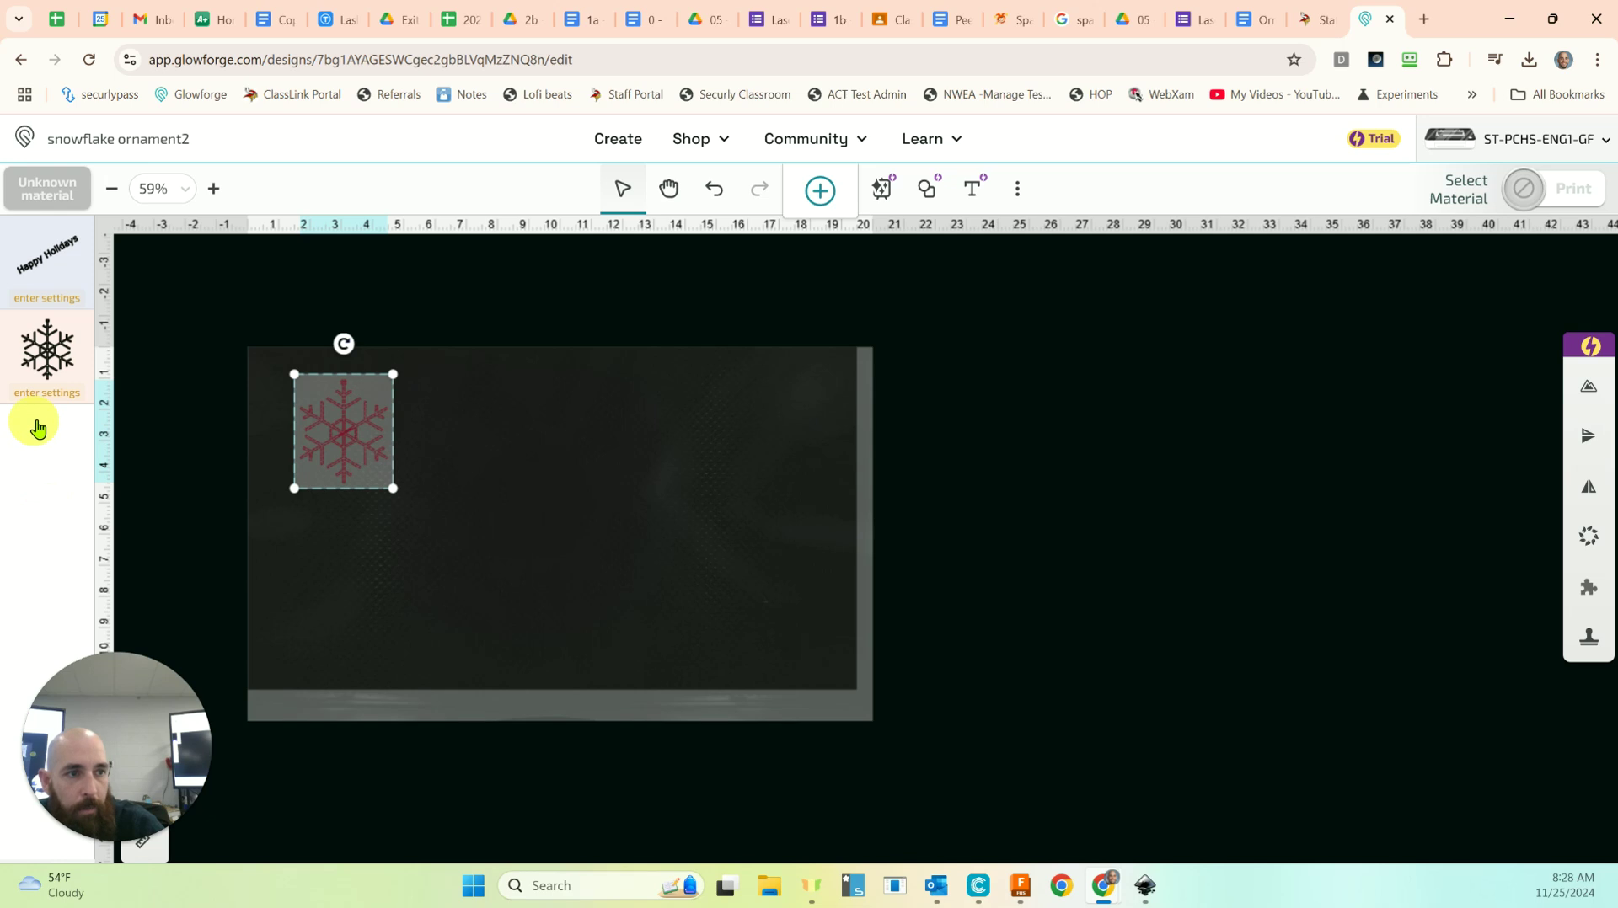
drag(115, 523, 202, 544)
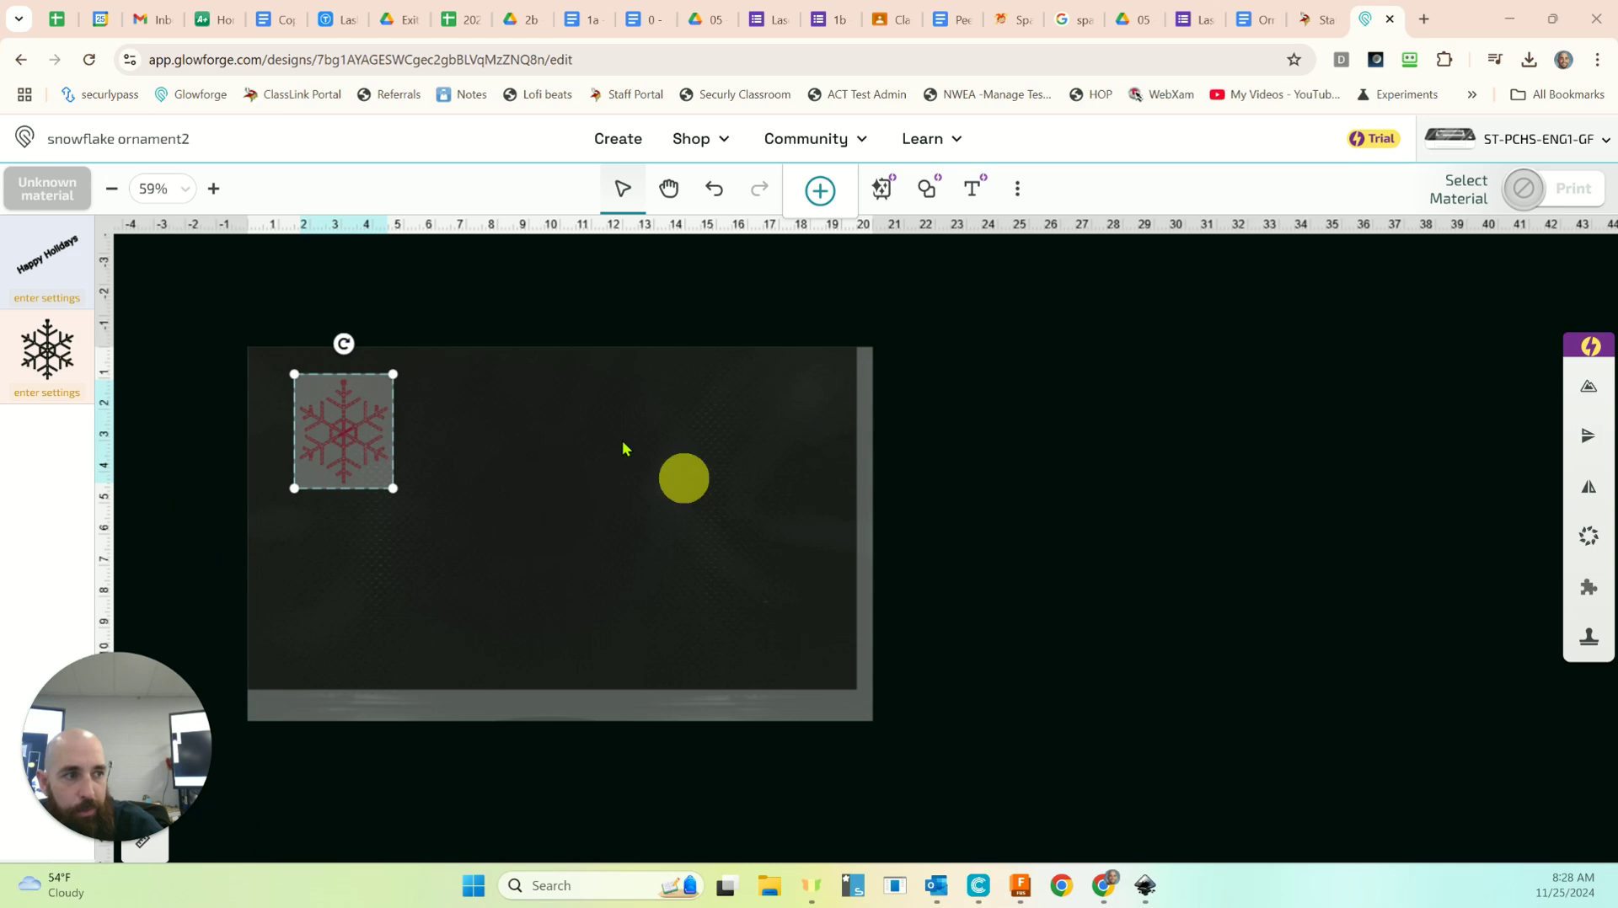
Compare the laser operations of the "Happy Holidays" text and the snowflake outline, and choose Engrave for the text.
click(53, 276)
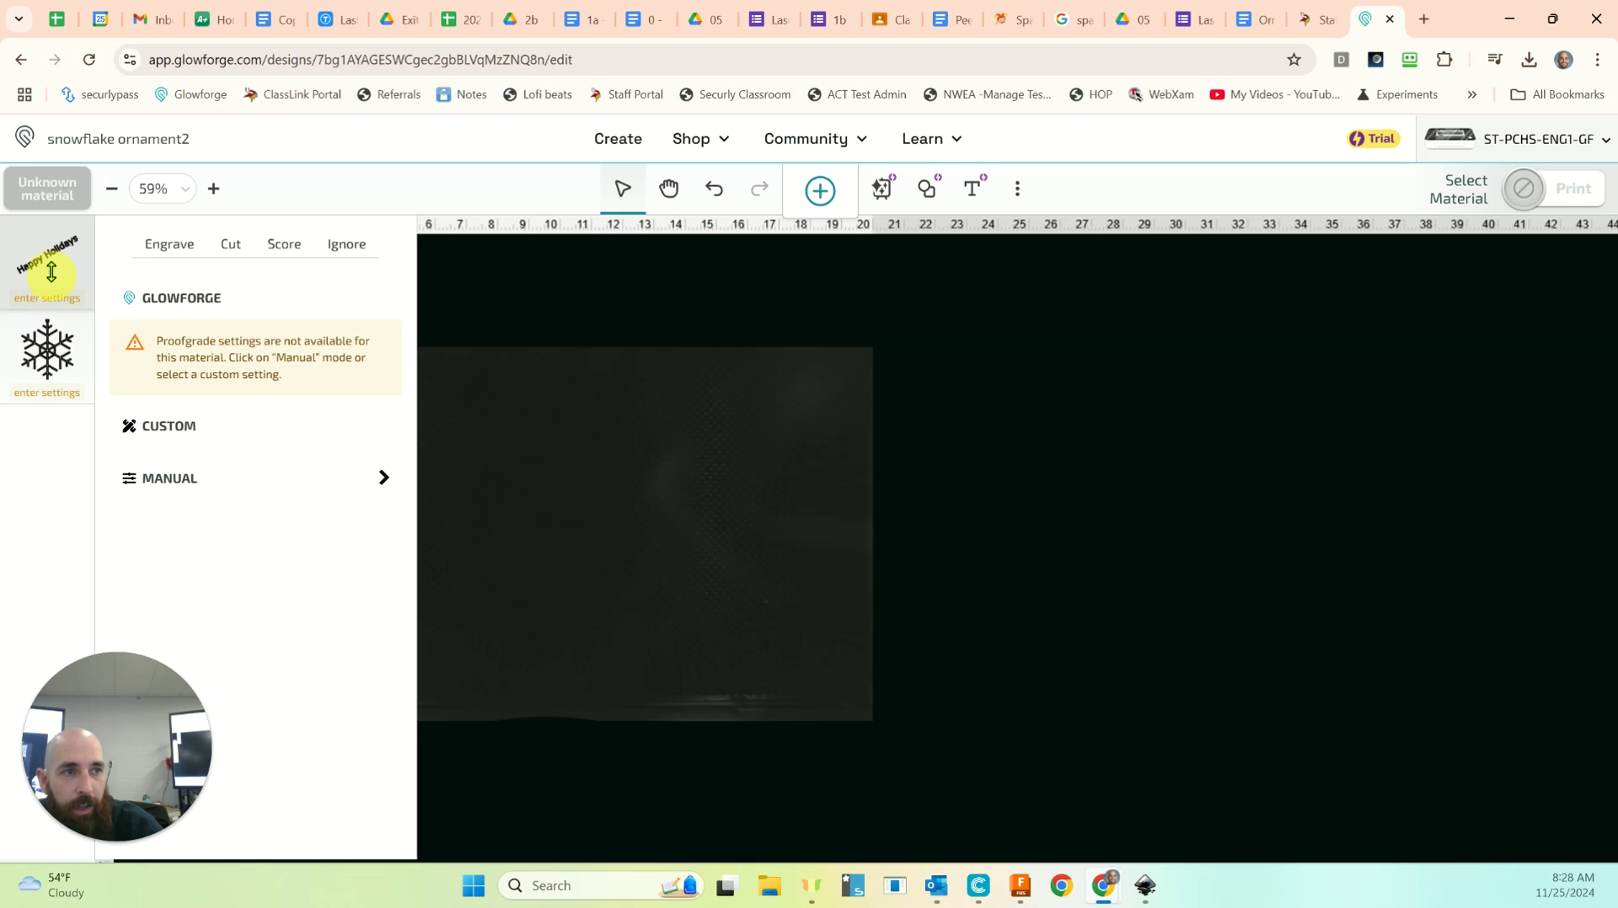
click(54, 345)
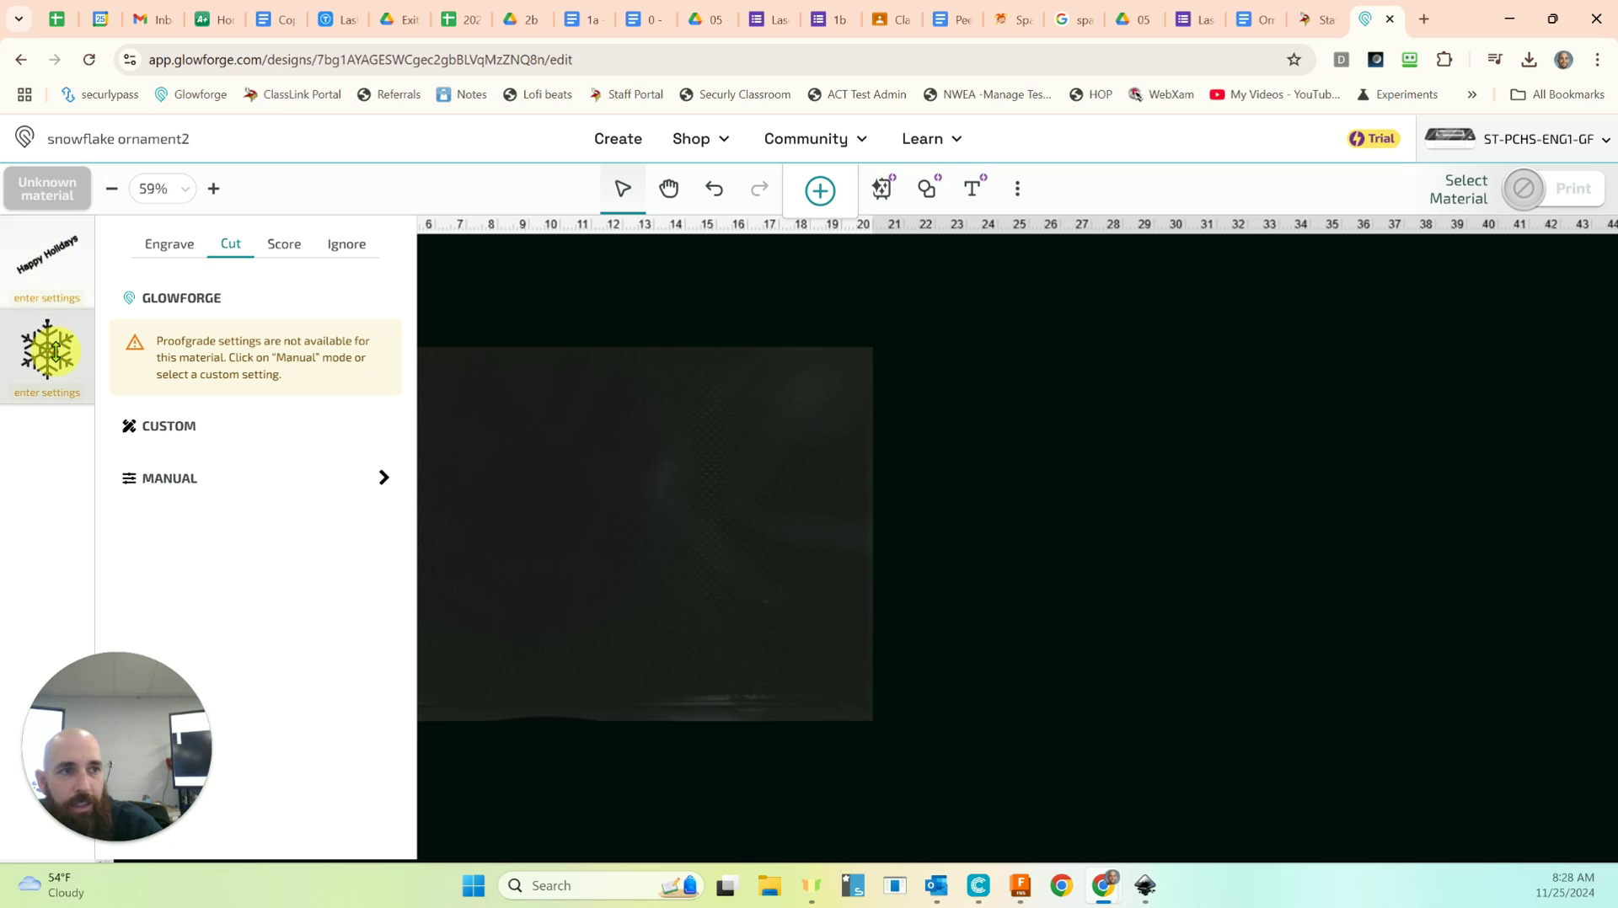
click(56, 269)
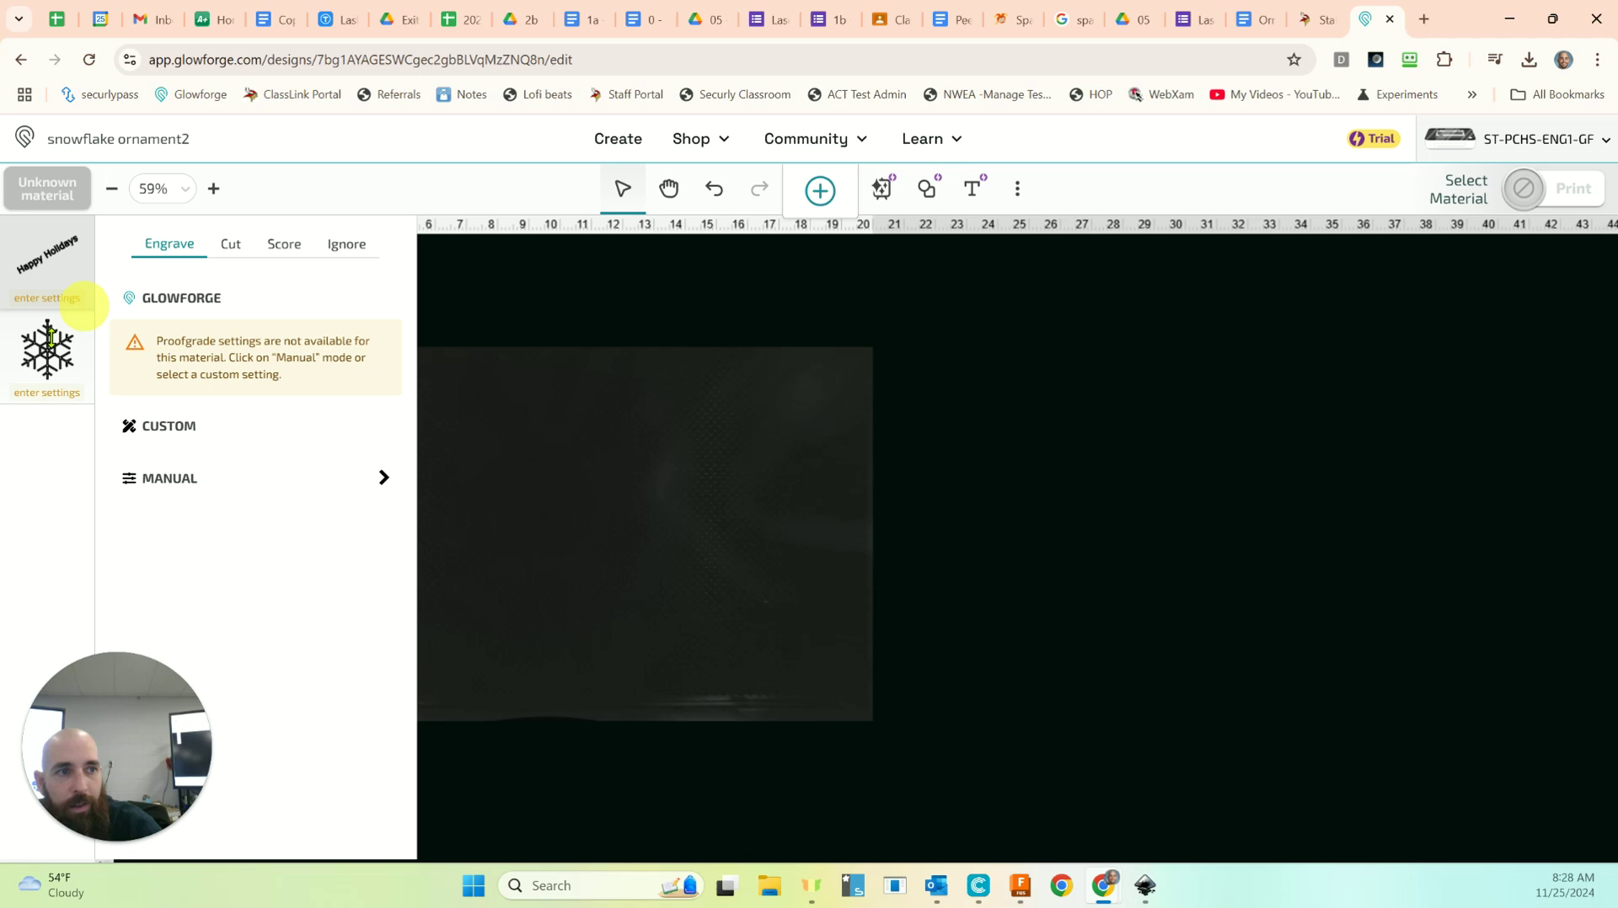
click(49, 356)
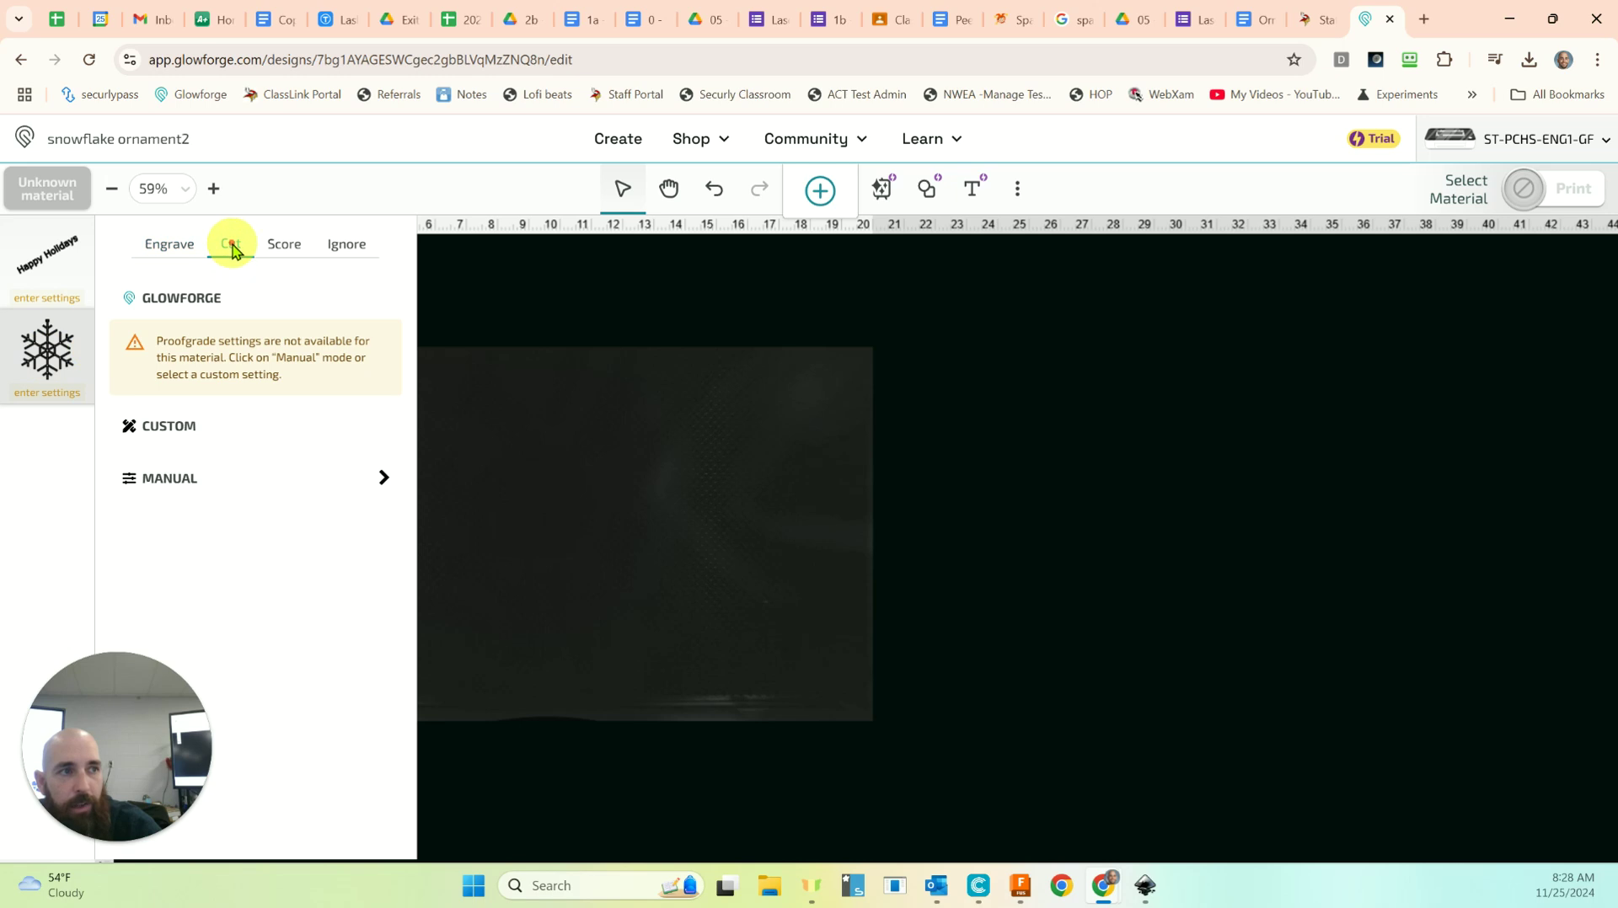
click(57, 285)
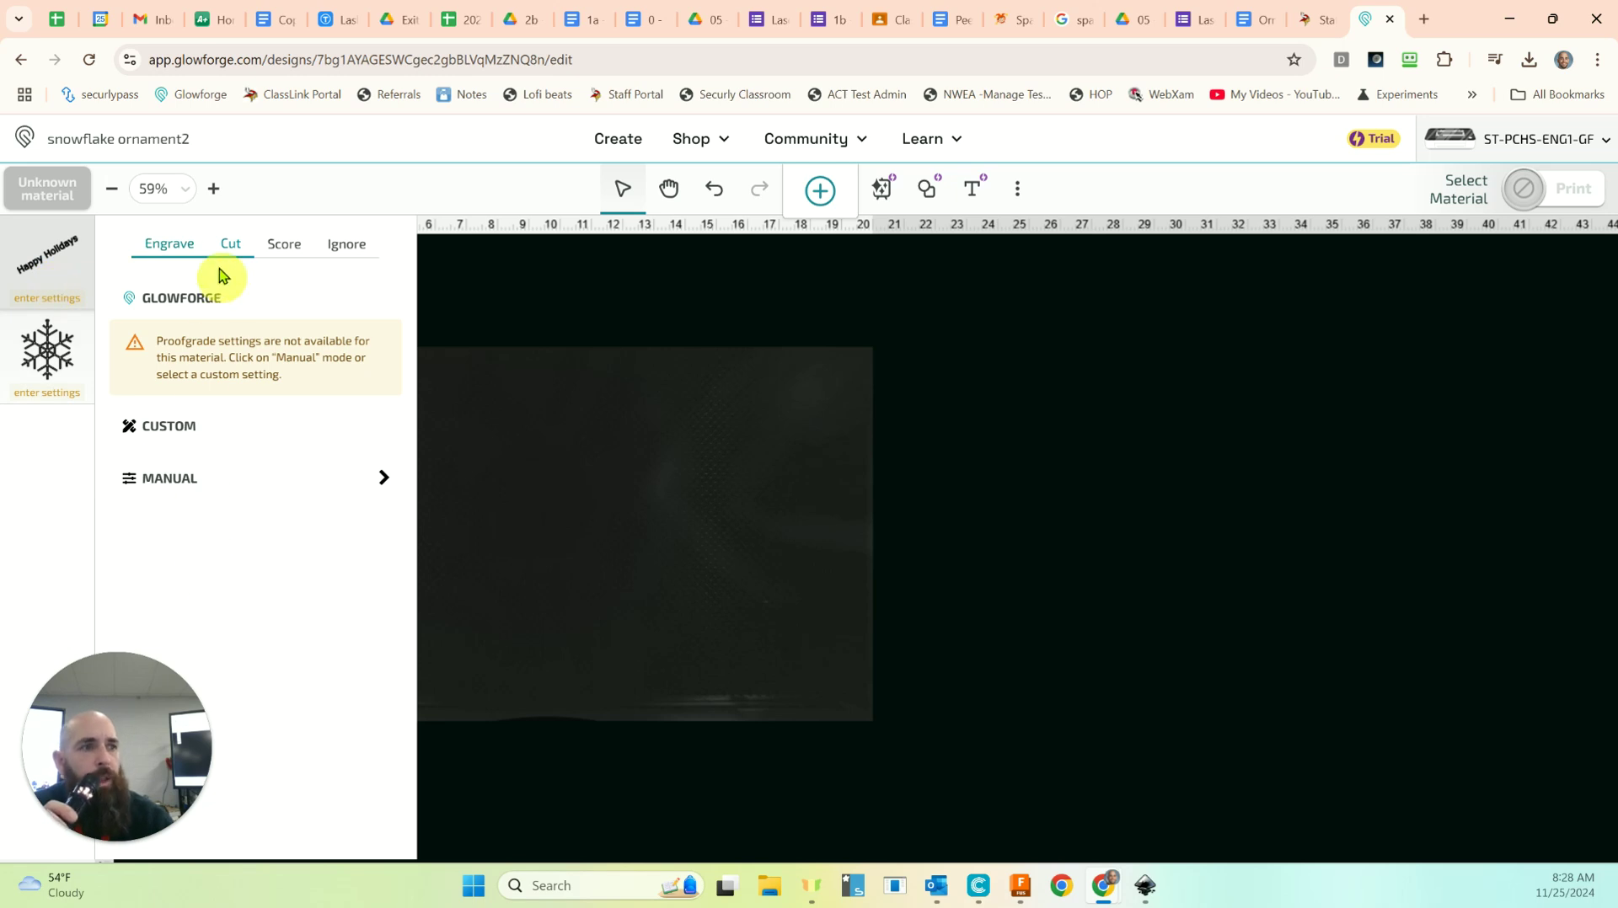
click(177, 245)
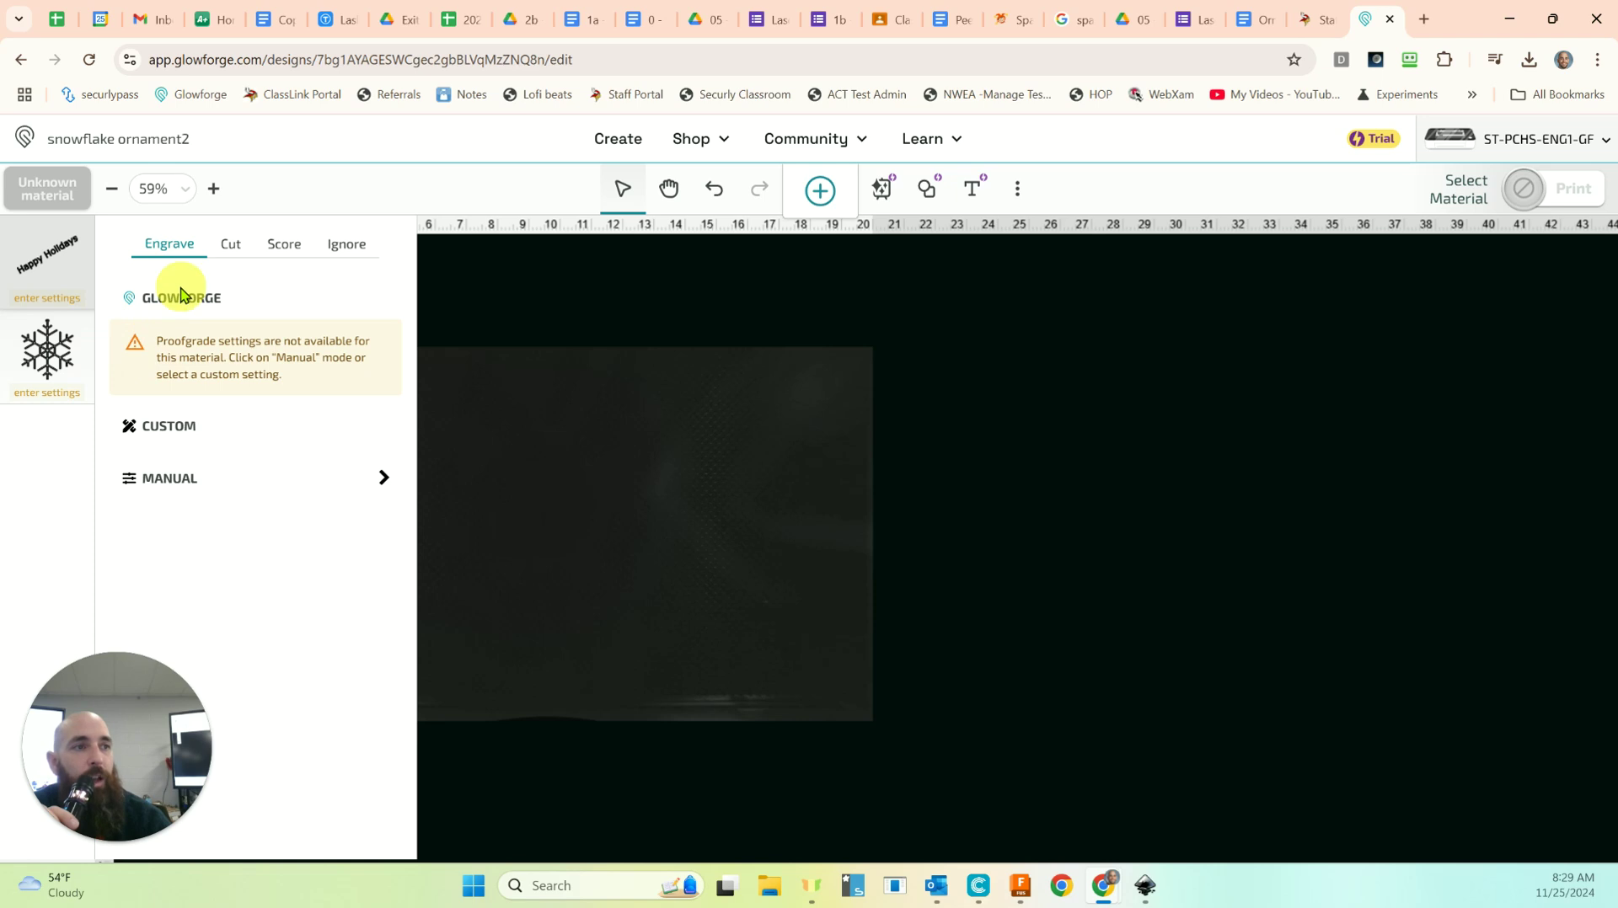
Reopen the operation settings of the "Happy Holidays" text and the snowflake outline to review both.
click(62, 251)
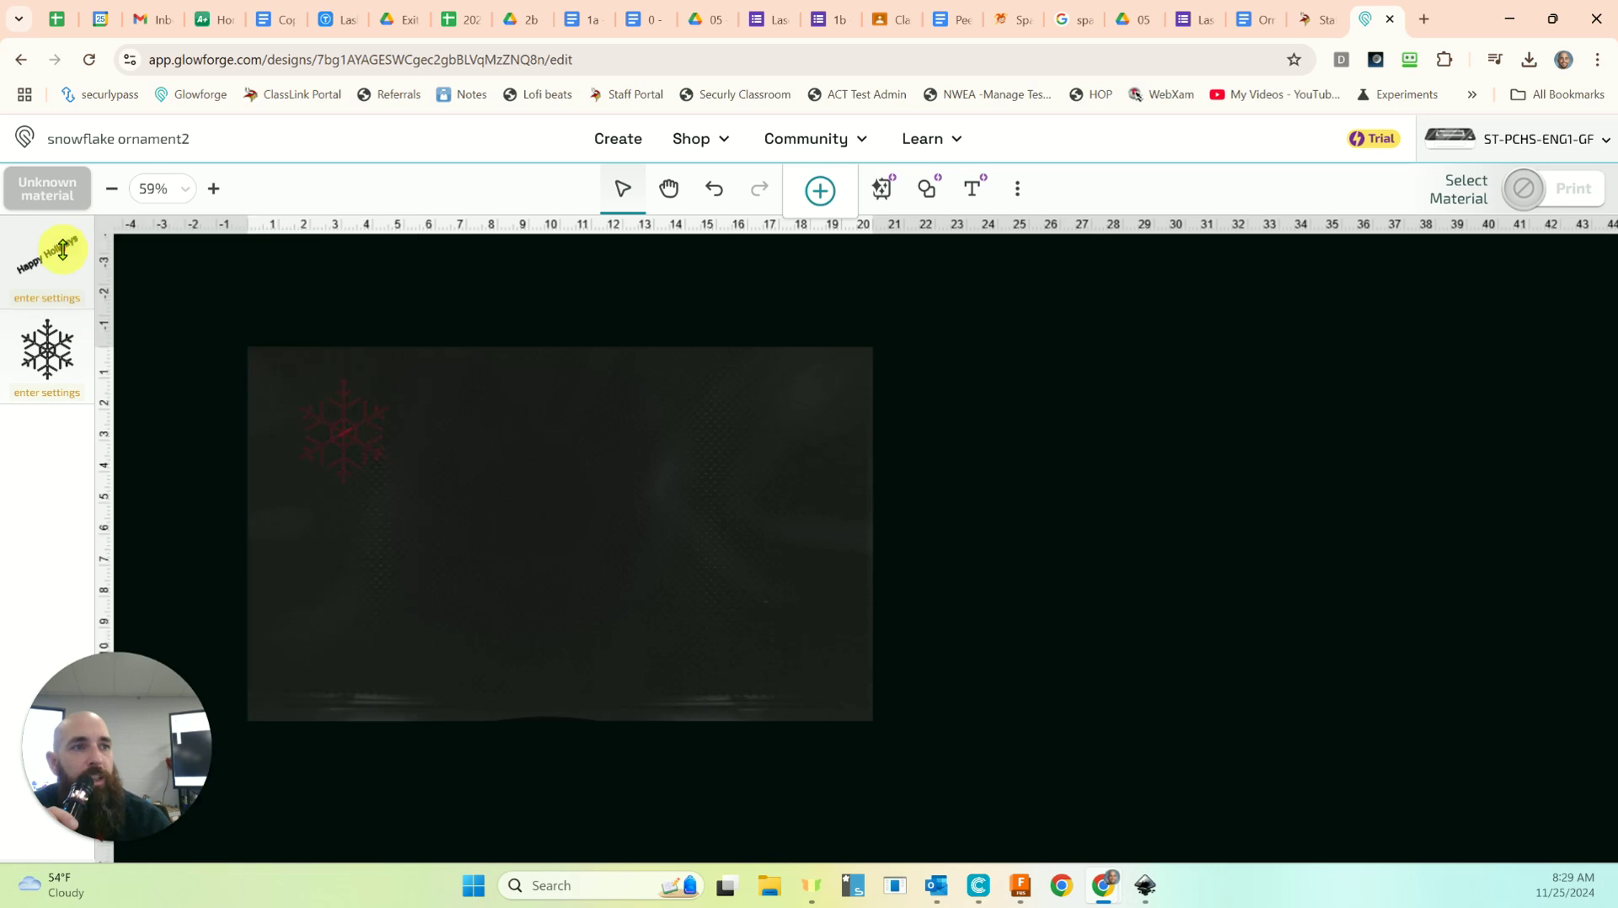
click(74, 277)
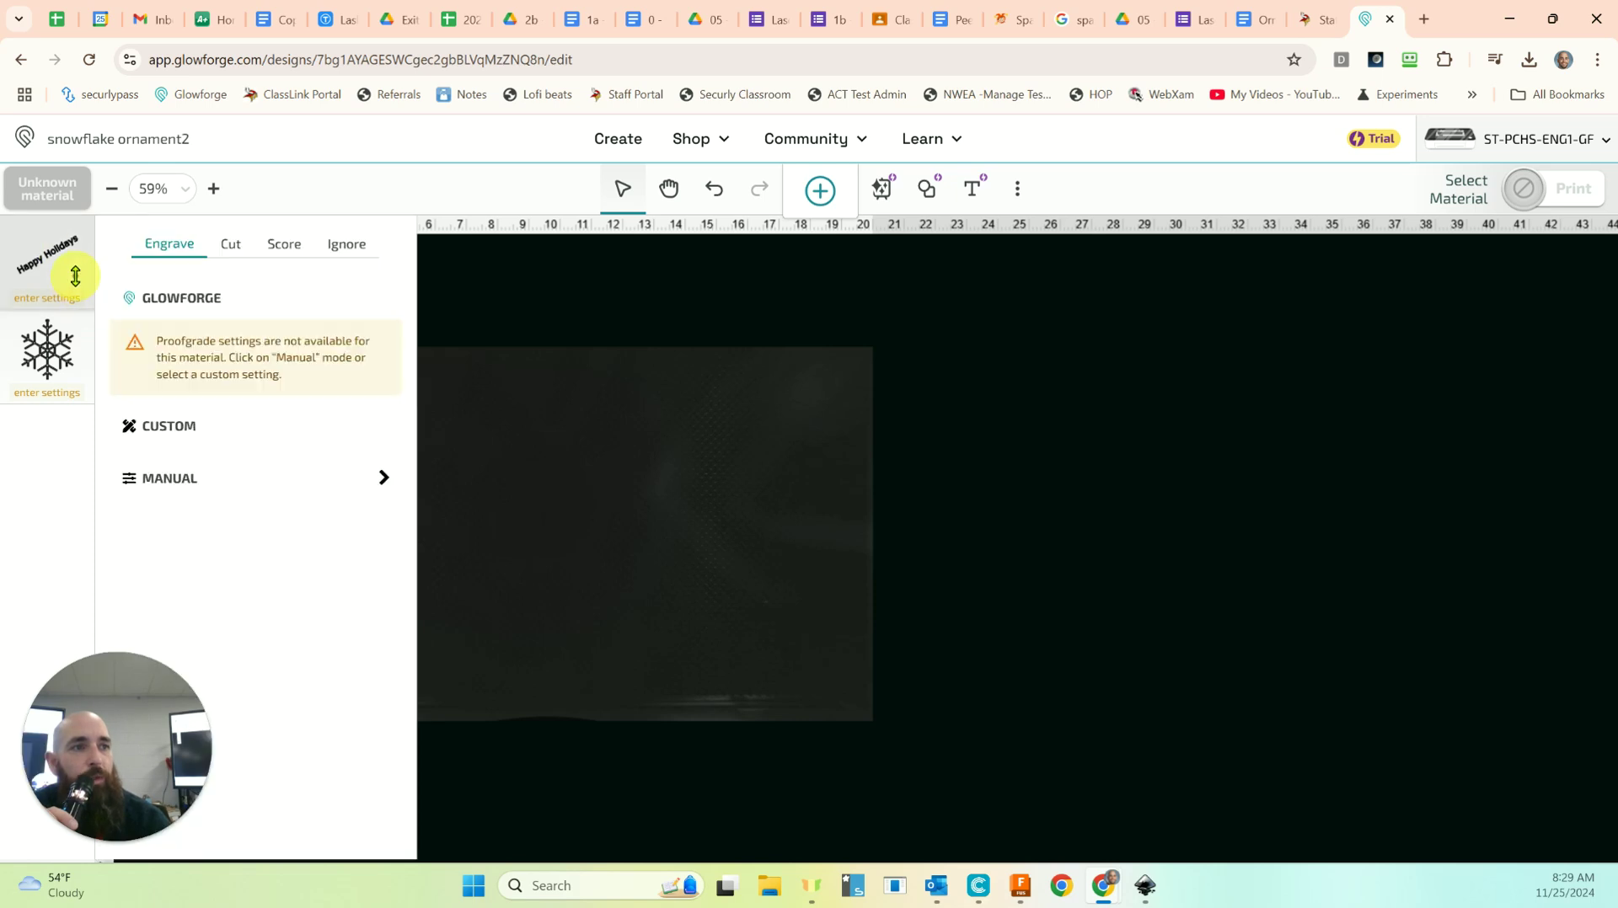
click(47, 344)
click(47, 350)
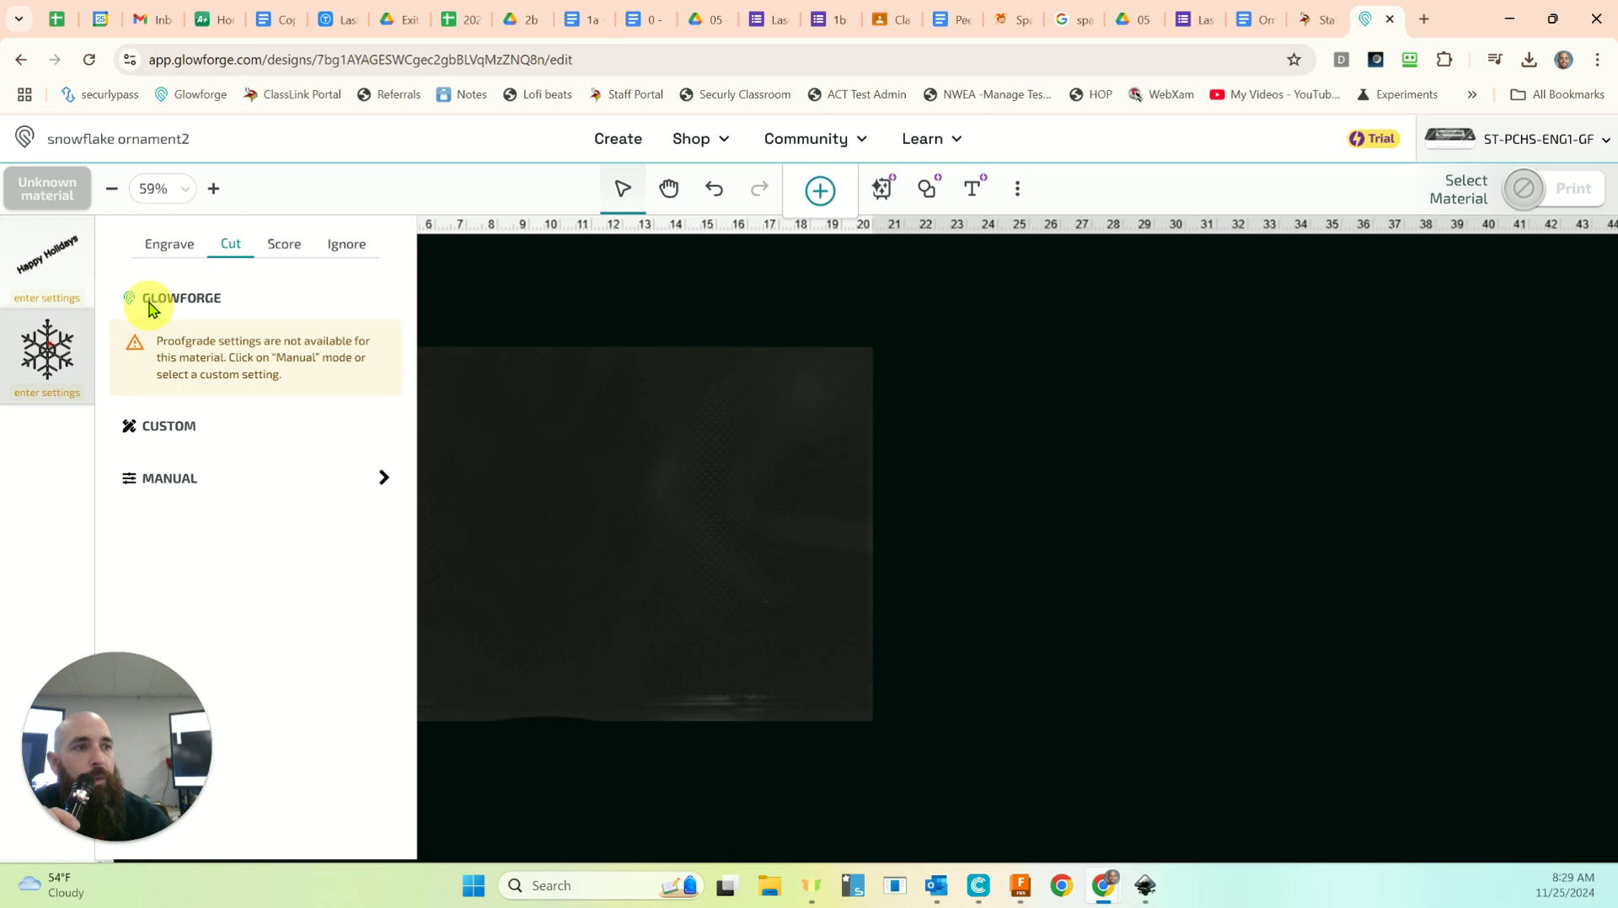